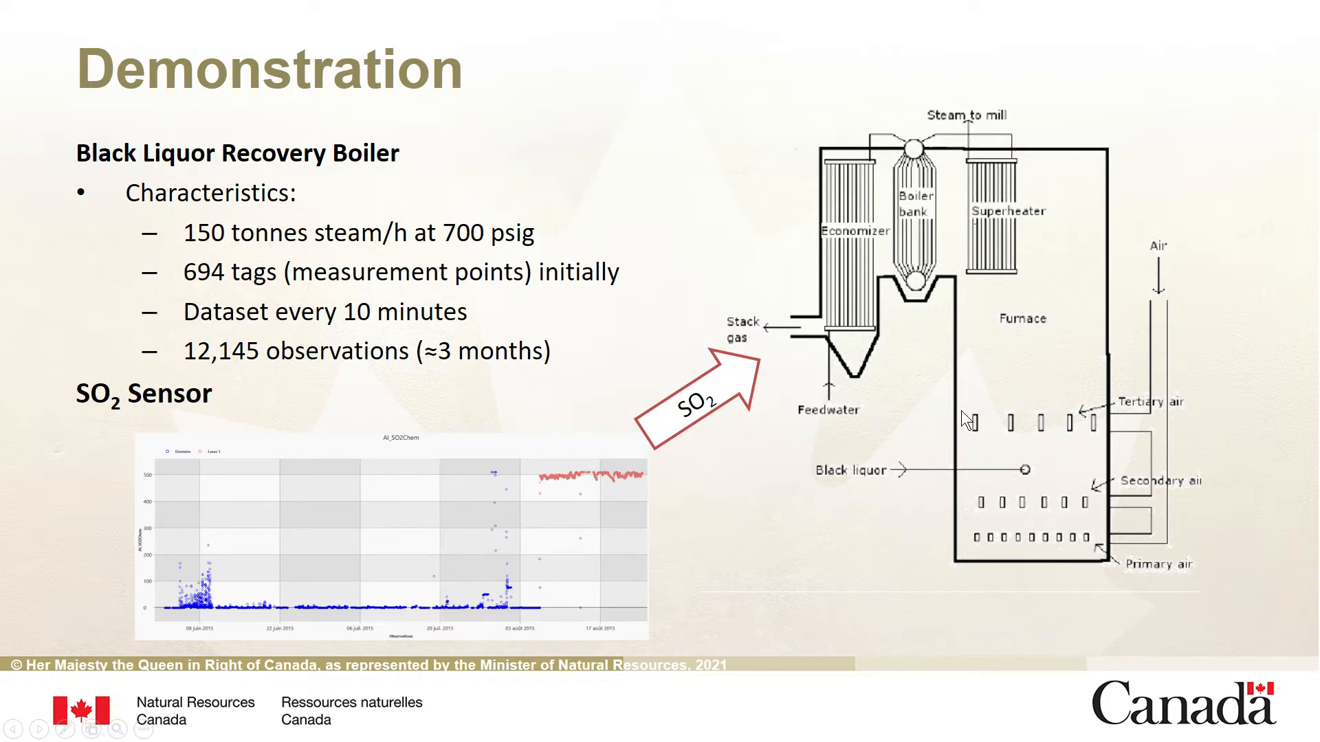
- Switch to EXPLORE and start a data import from a database, choosing SQLite as the database type
key("alt+Tab")
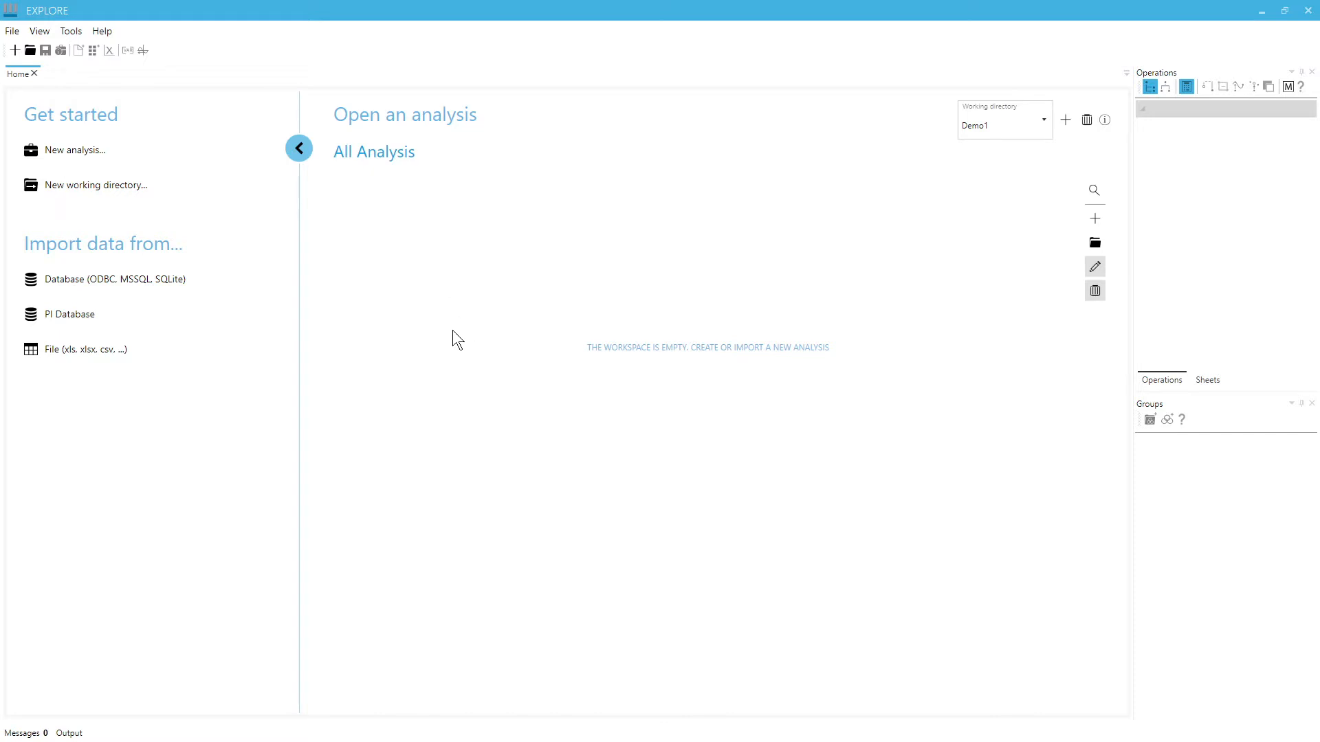
left_click(160, 286)
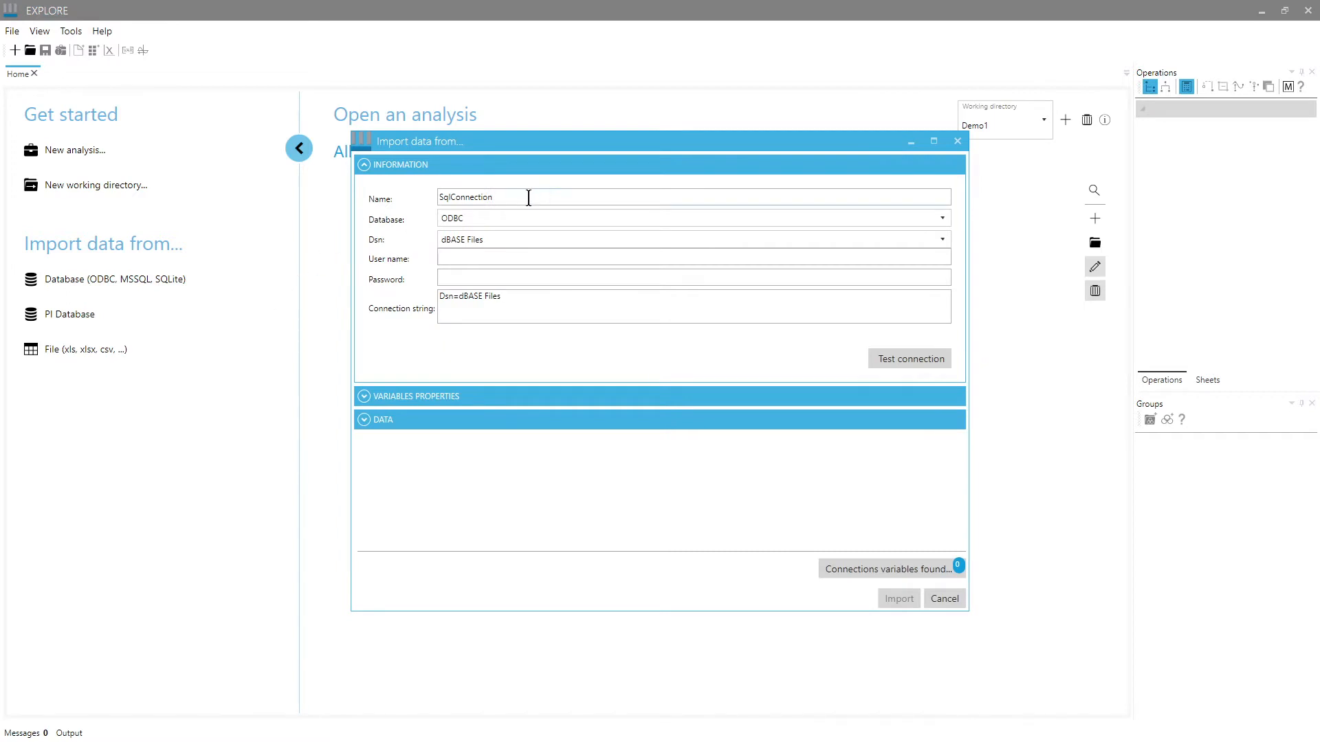
left_click(592, 217)
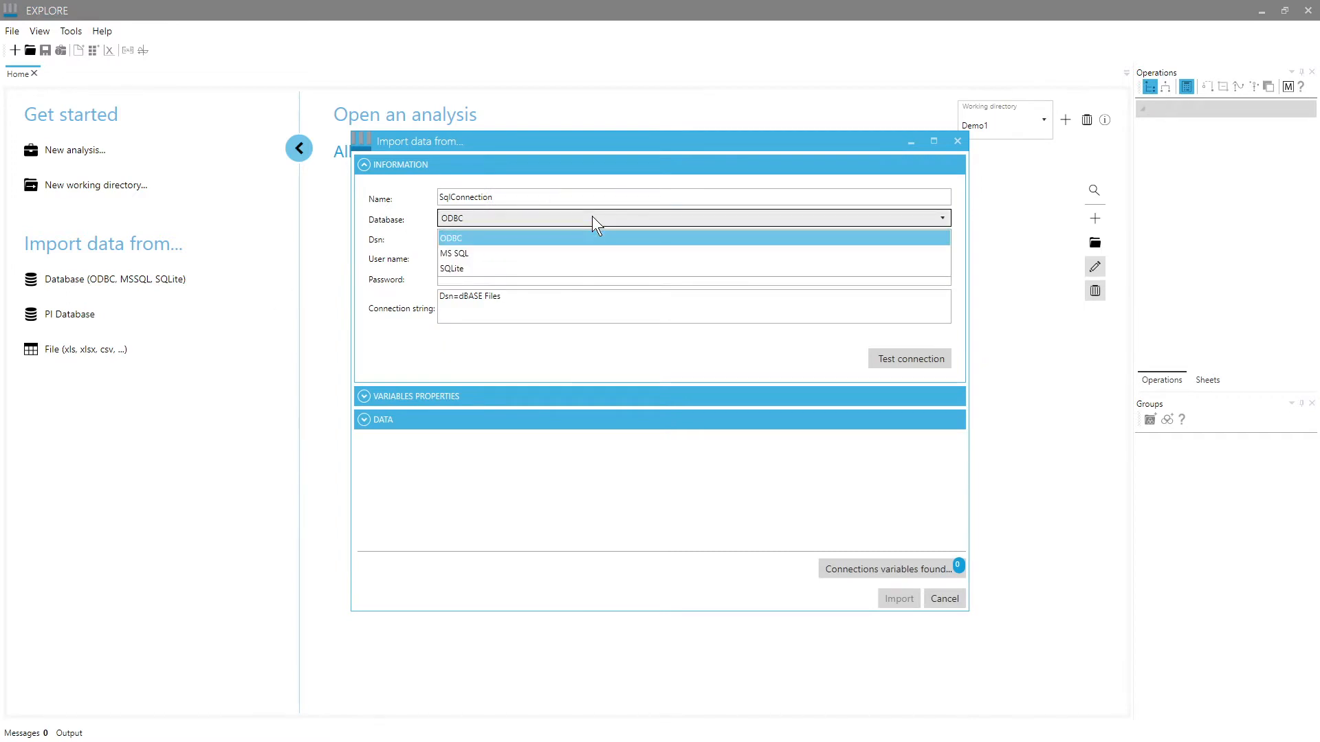
left_click(459, 268)
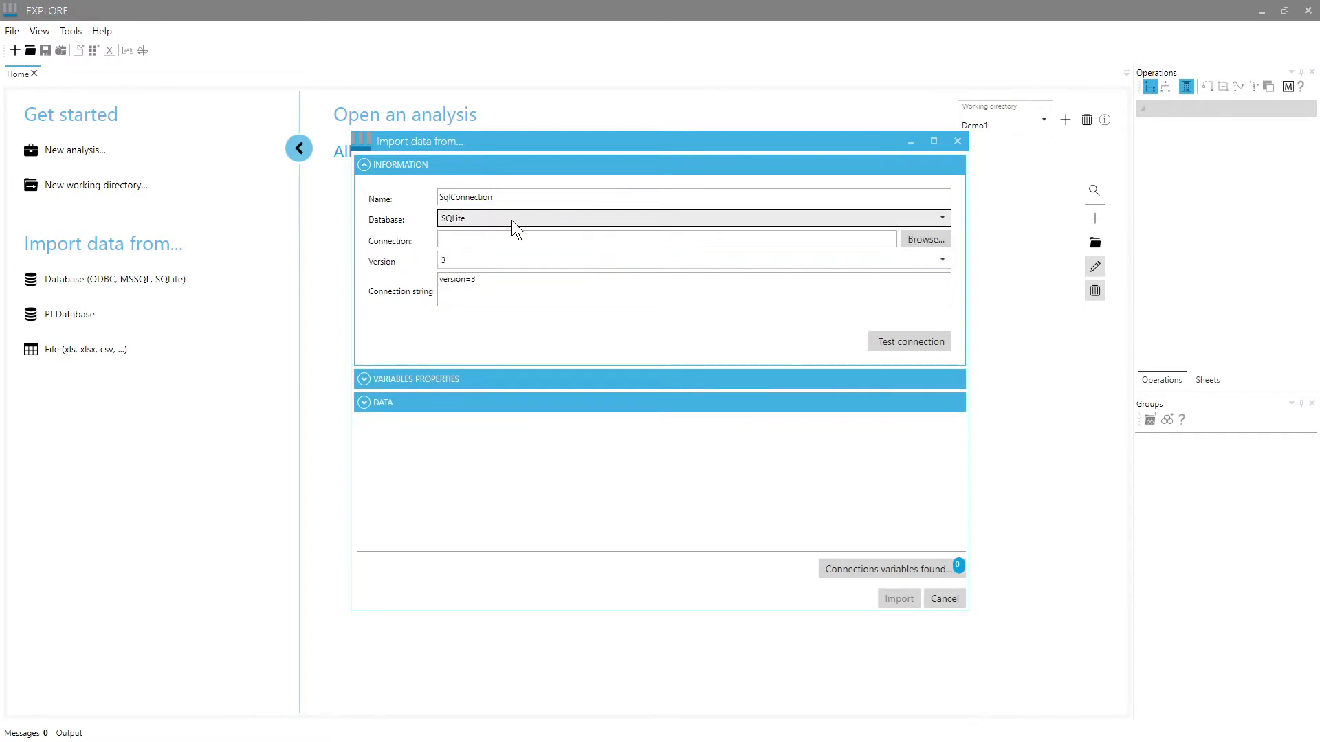
- Choose the file "Outil pour tableau-2.xlsb.db" from the Simul folder as the connection and test it
left_click(926, 239)
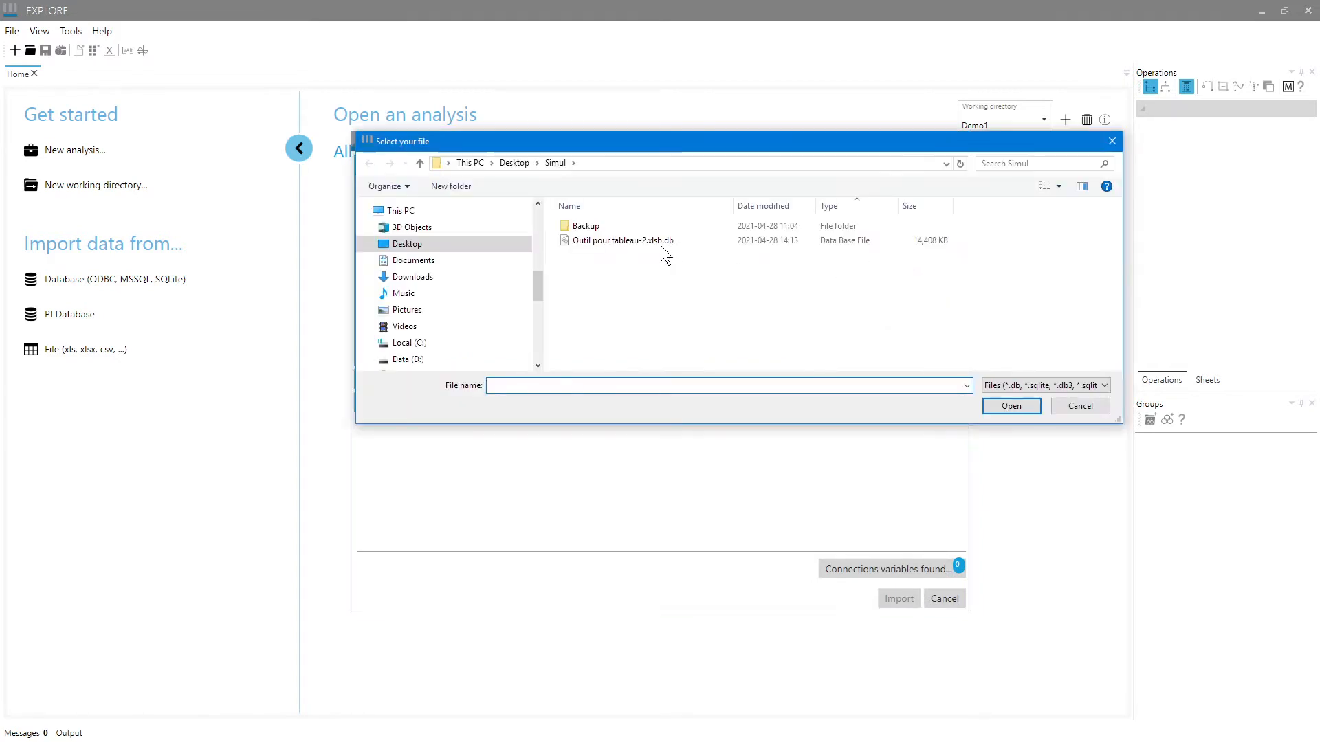
left_click(648, 241)
double_click(648, 241)
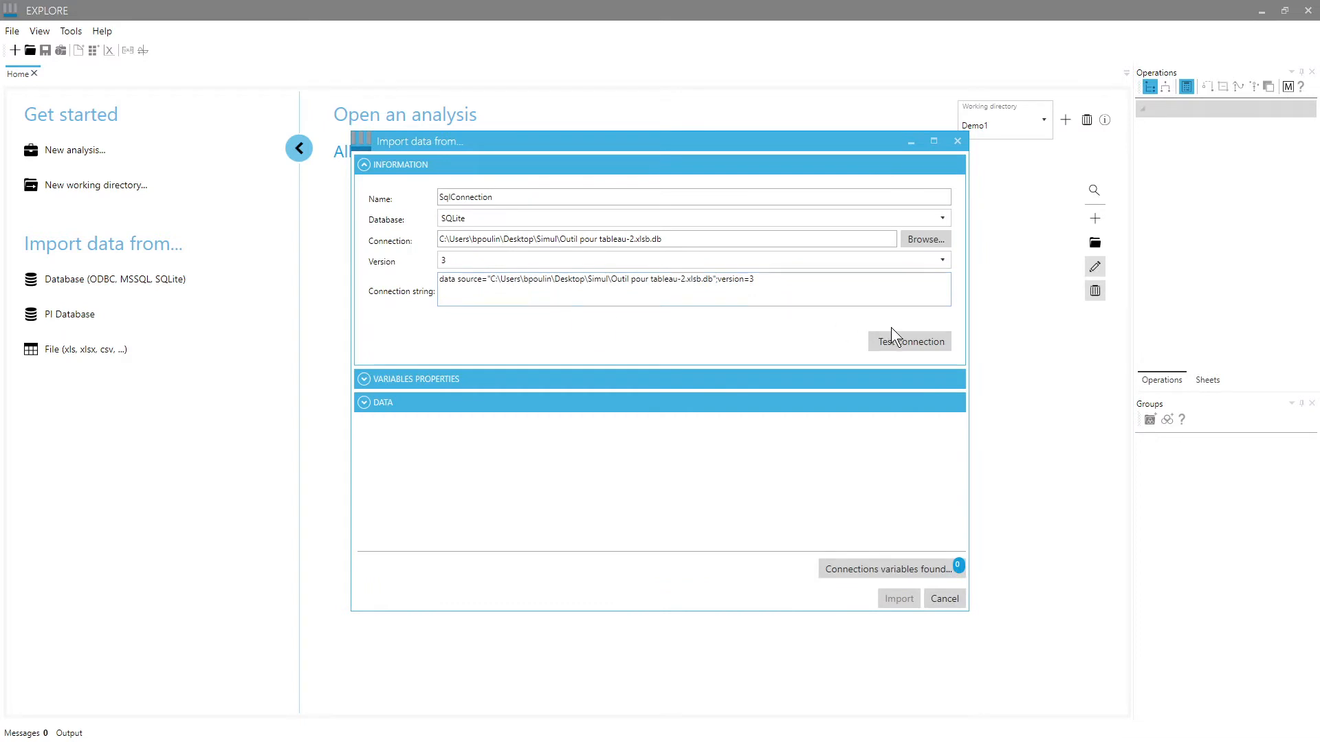
left_click(909, 337)
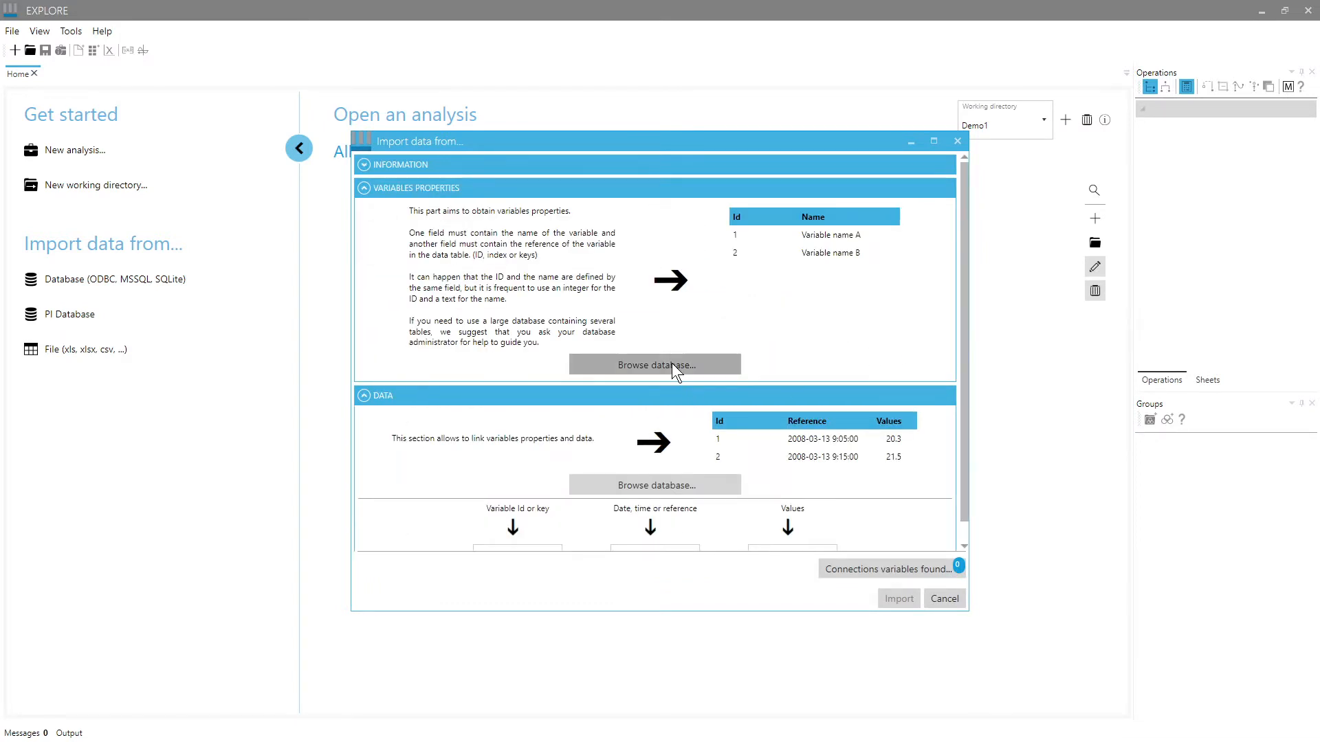
- Build the variables properties query from the VARIABLES table with ID, Variable Description and Units, and preview its result
left_click(653, 365)
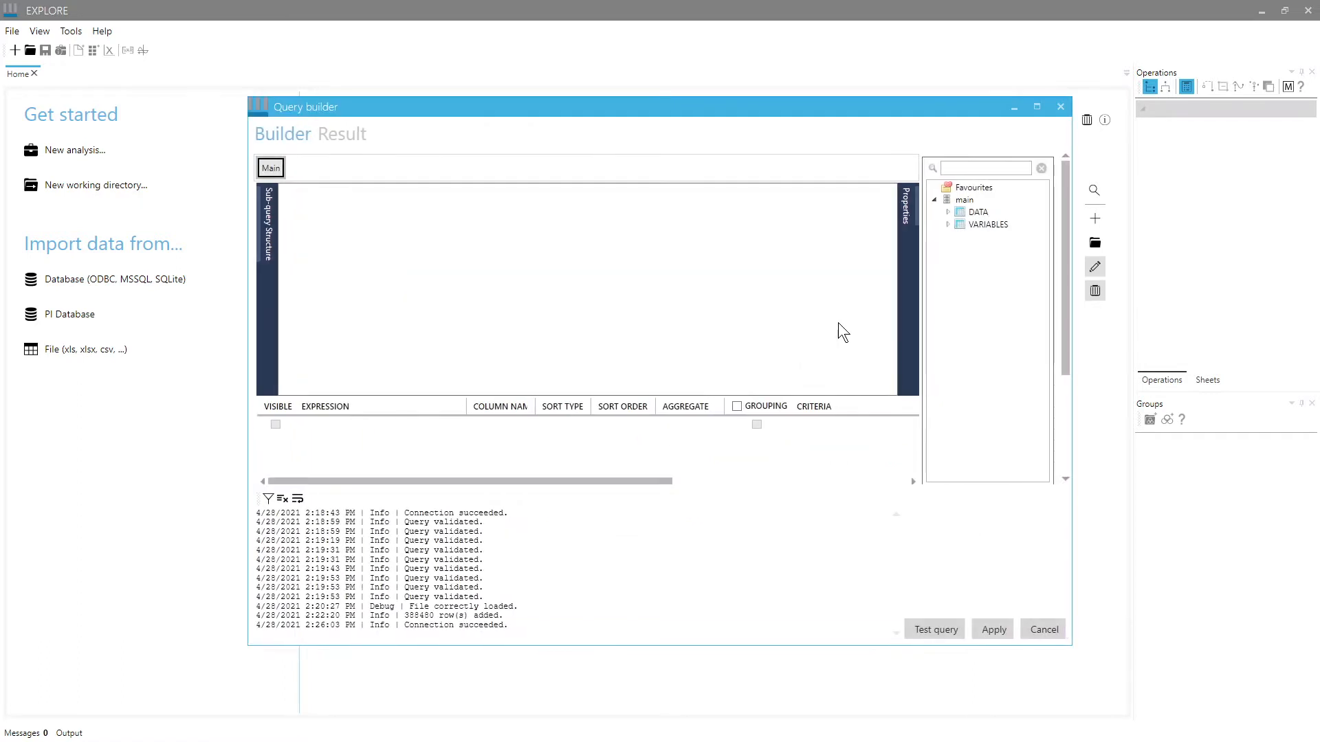
double_click(980, 225)
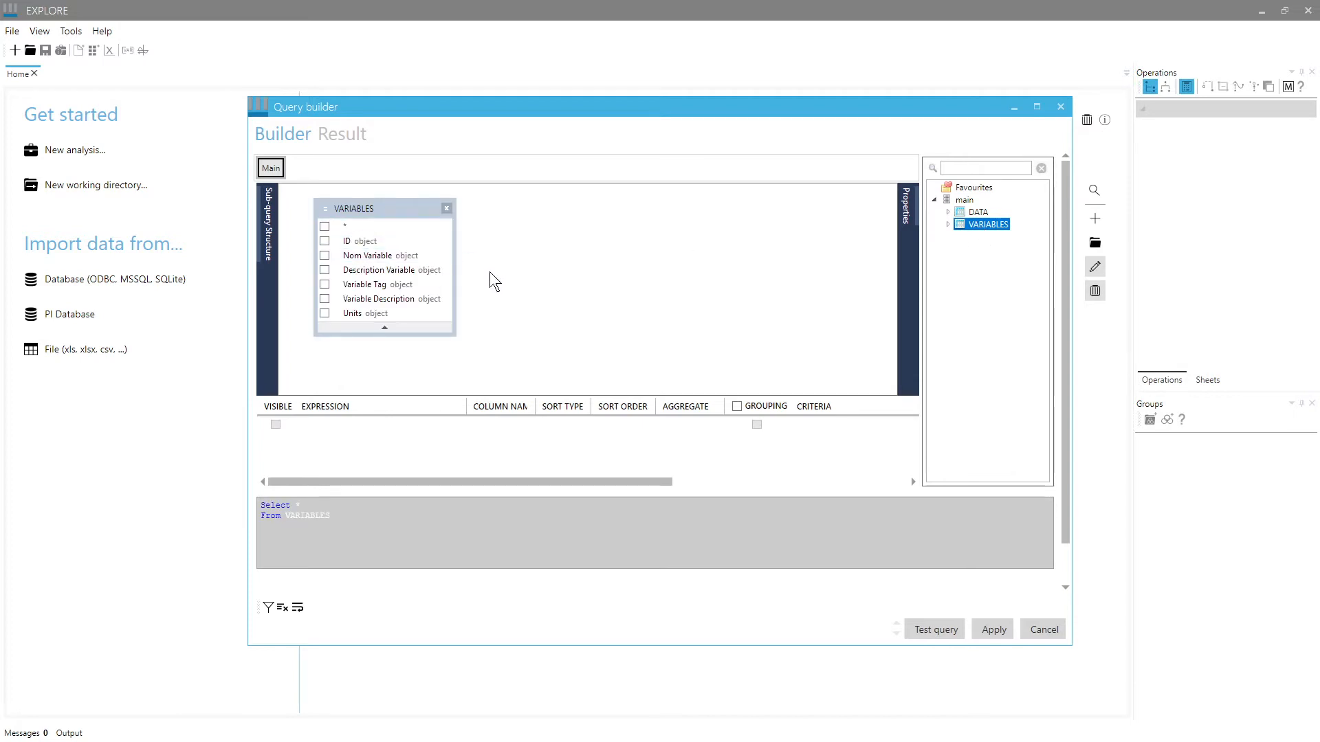
left_click(324, 241)
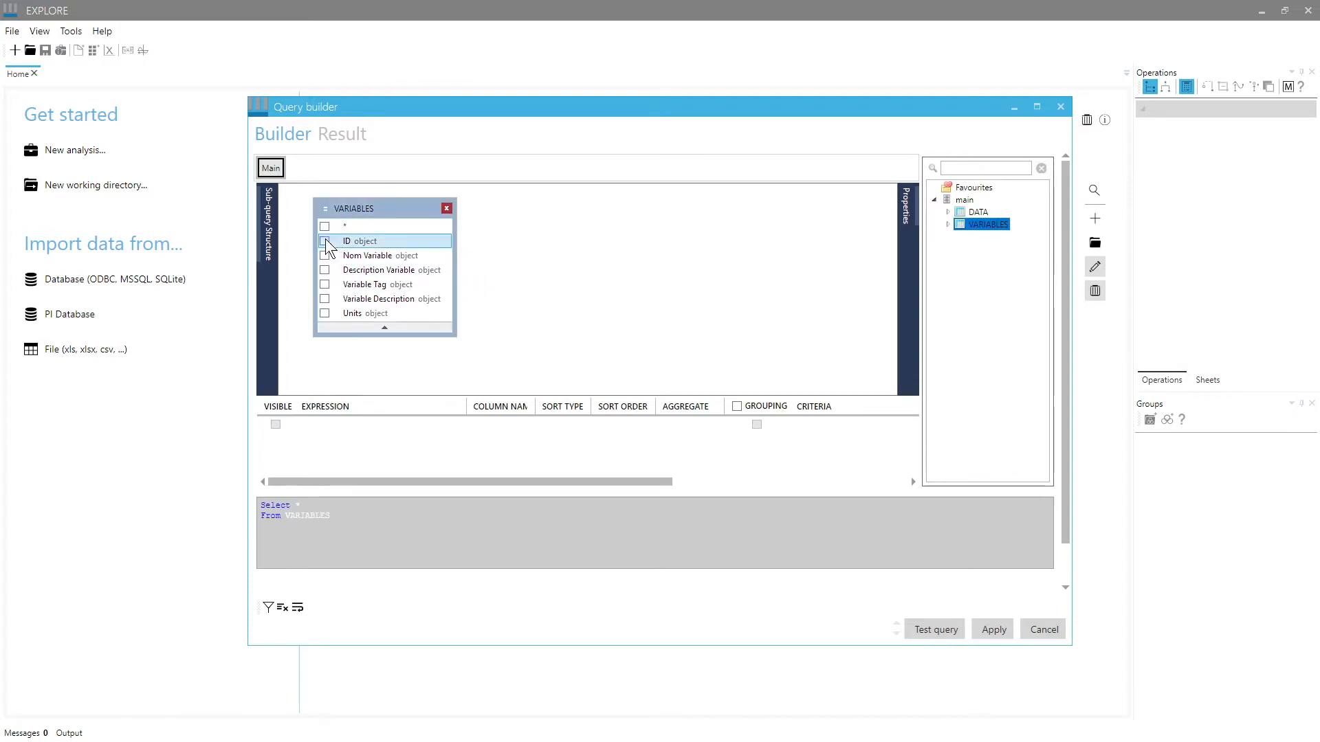
left_click(325, 299)
left_click(323, 313)
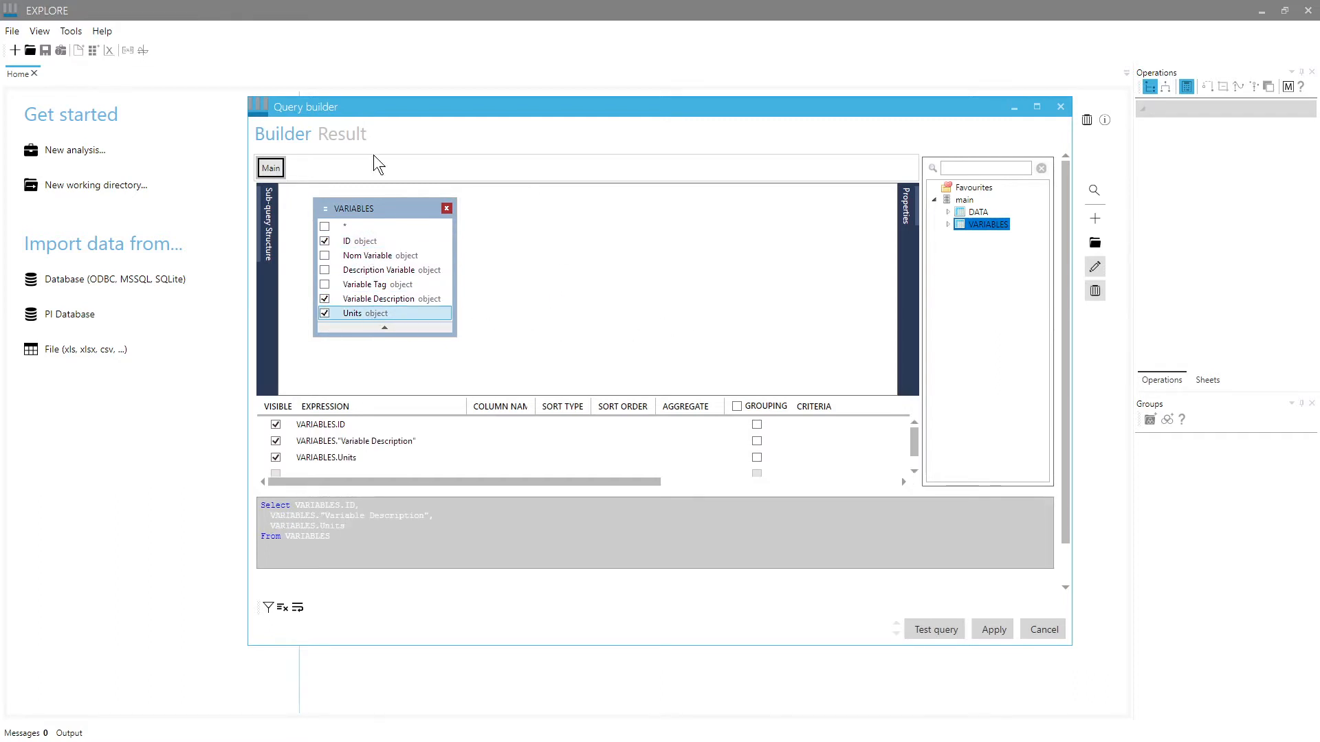
left_click(336, 137)
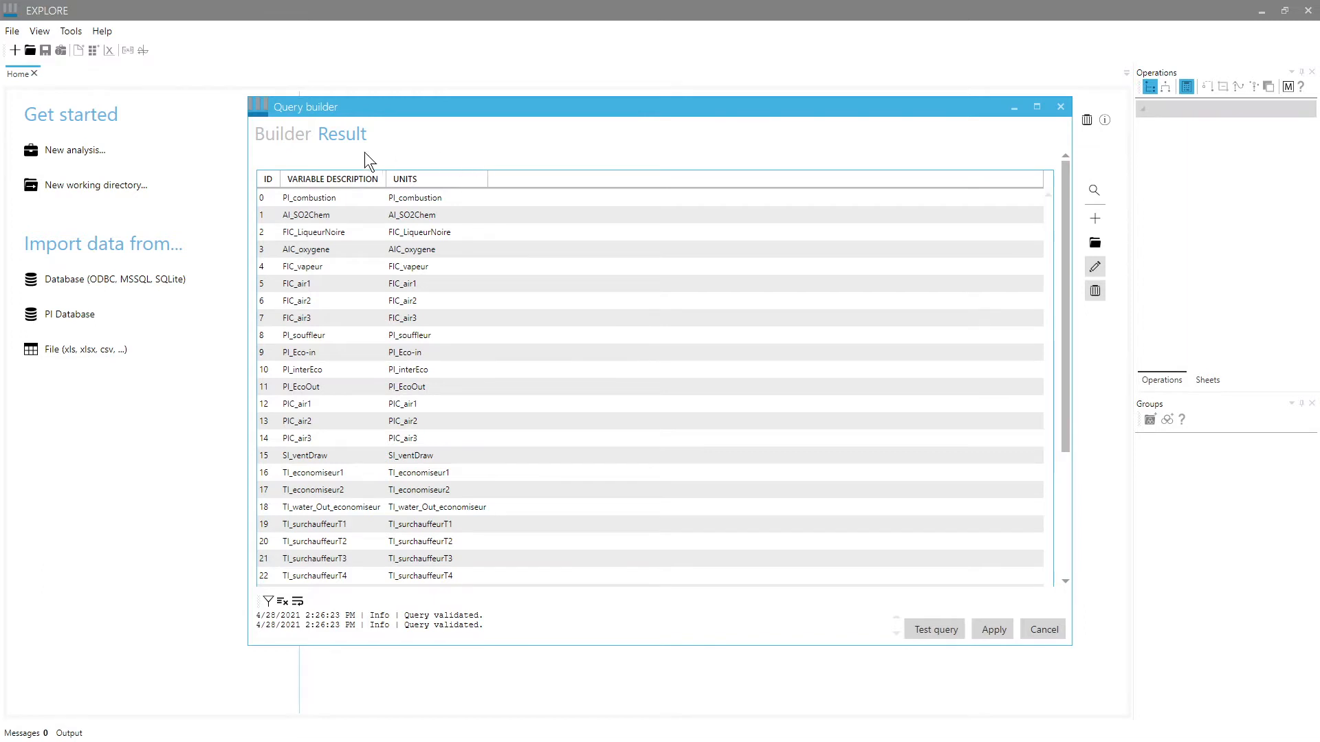
- Replace Variable Description and Units in the query with Nom Variable and Description Variable, and preview the result
left_click(291, 133)
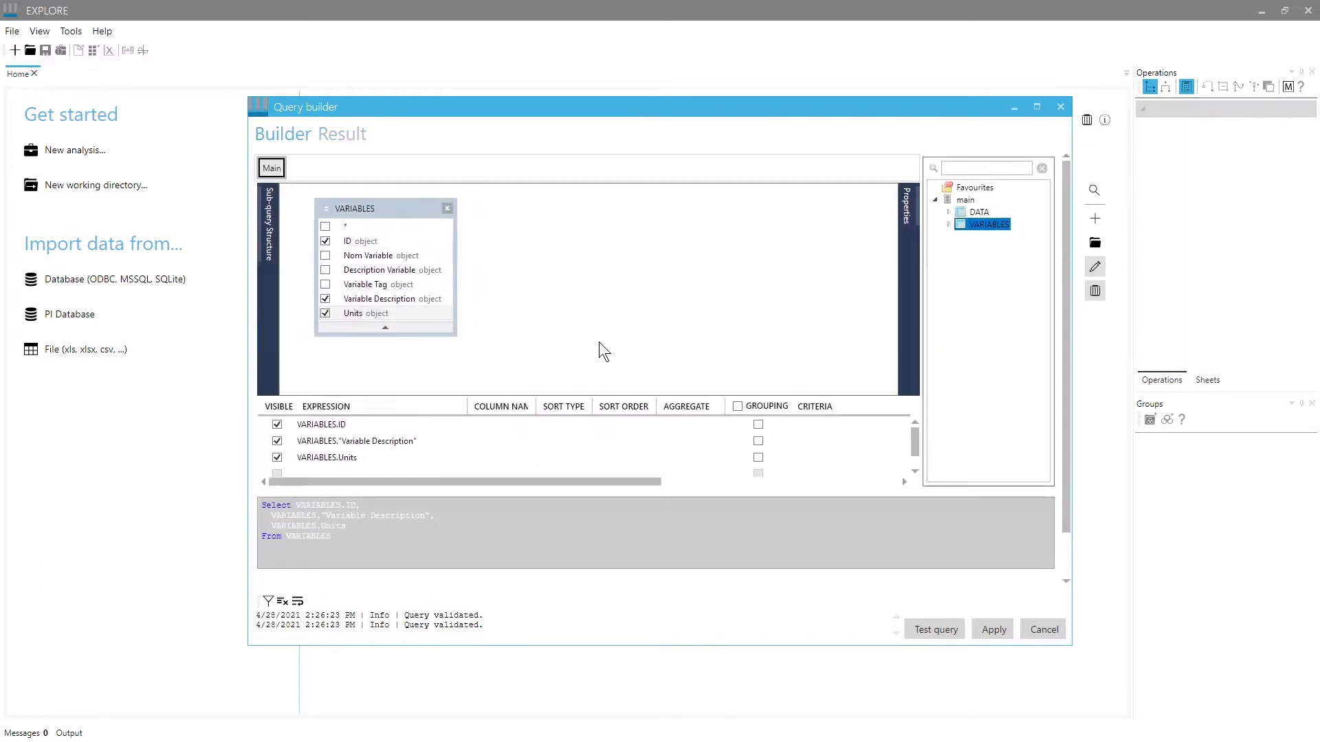
left_click(325, 299)
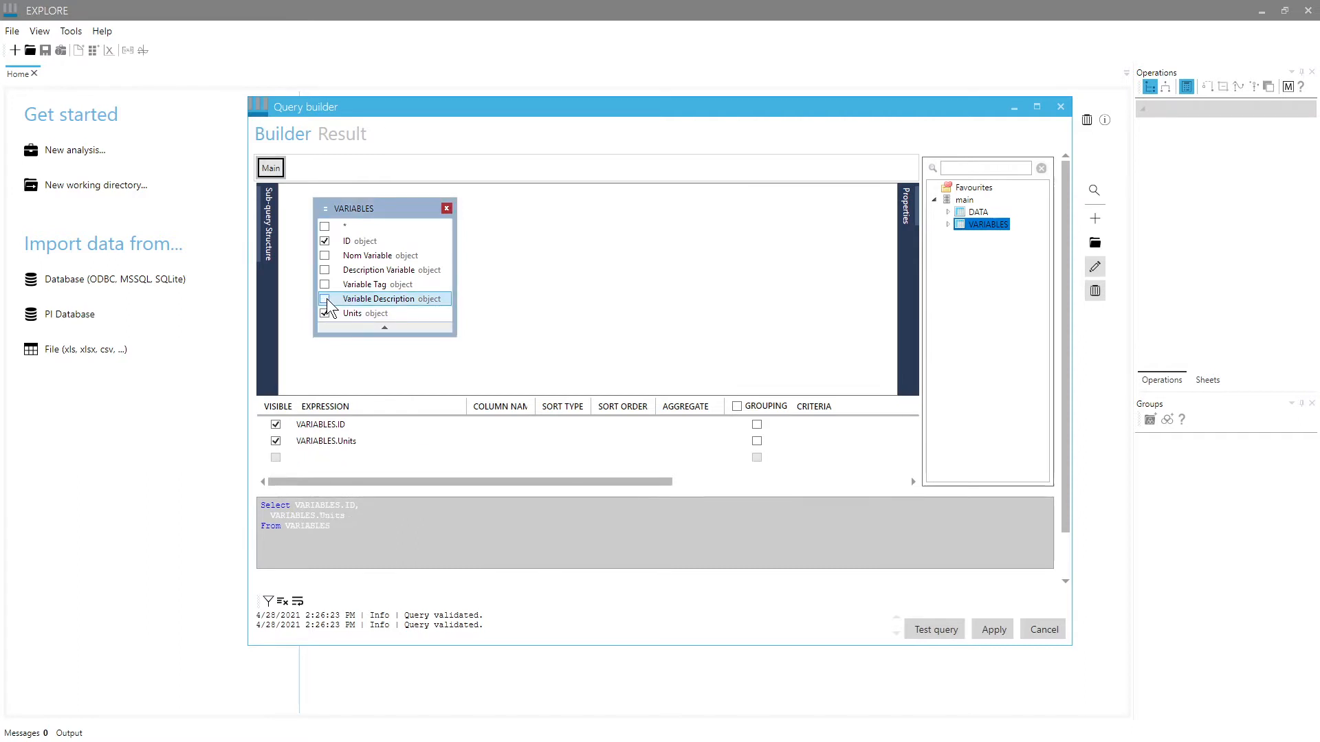
left_click(323, 314)
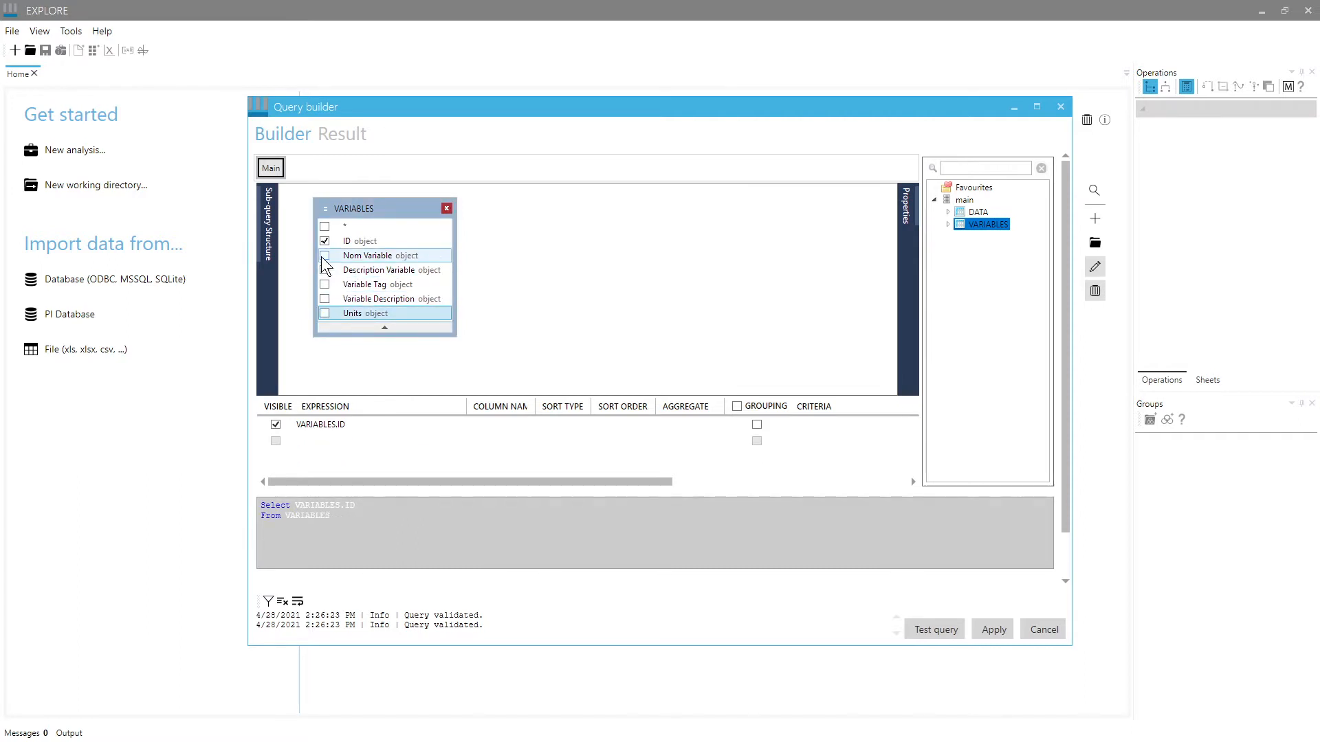
left_click(323, 256)
left_click(324, 270)
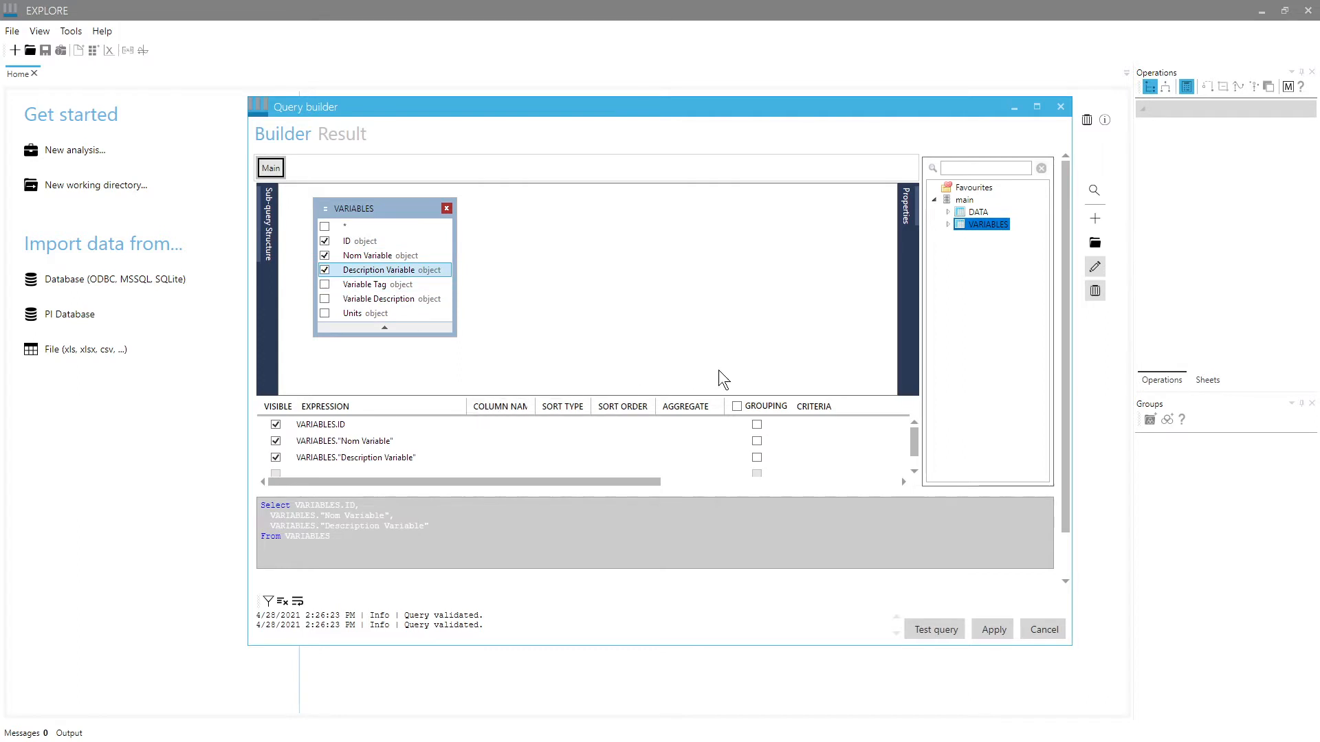
left_click(343, 133)
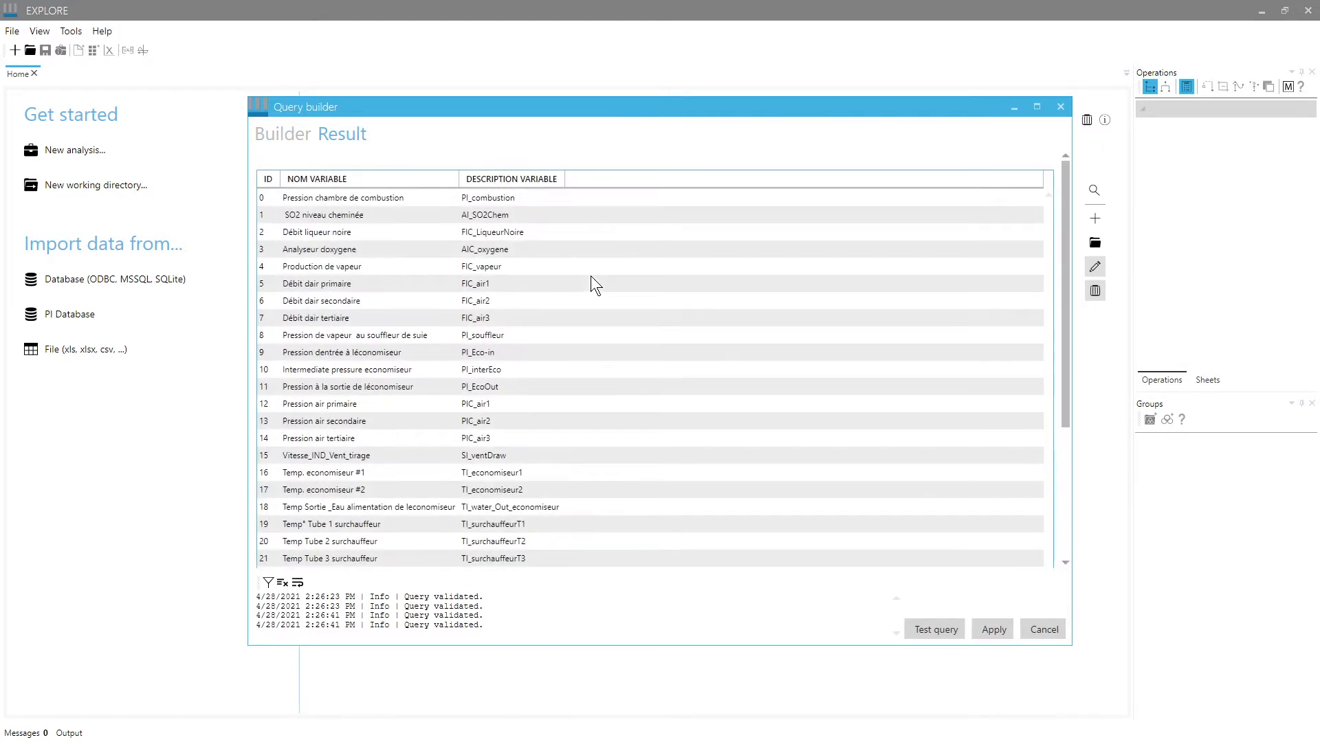
- Add Variable Tag to the query, remove Description Variable, and preview the result
left_click(278, 134)
left_click(324, 284)
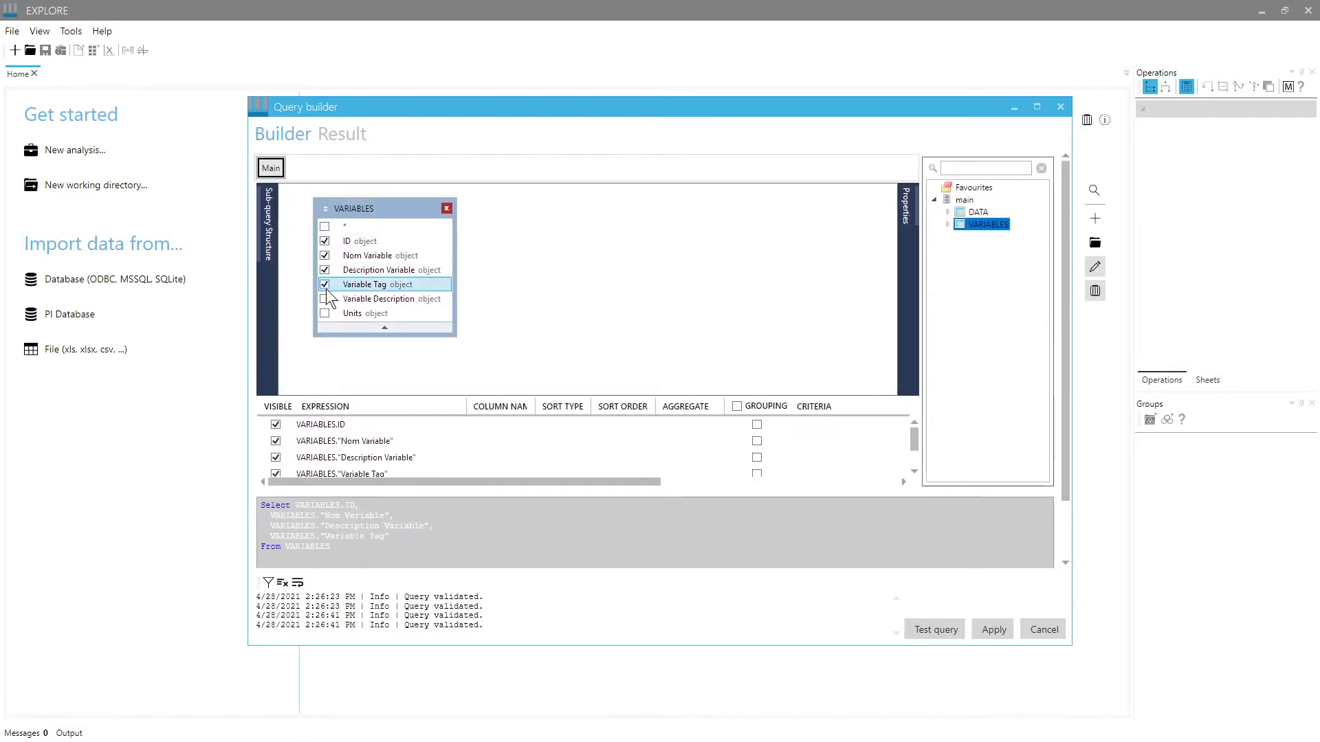
left_click(324, 270)
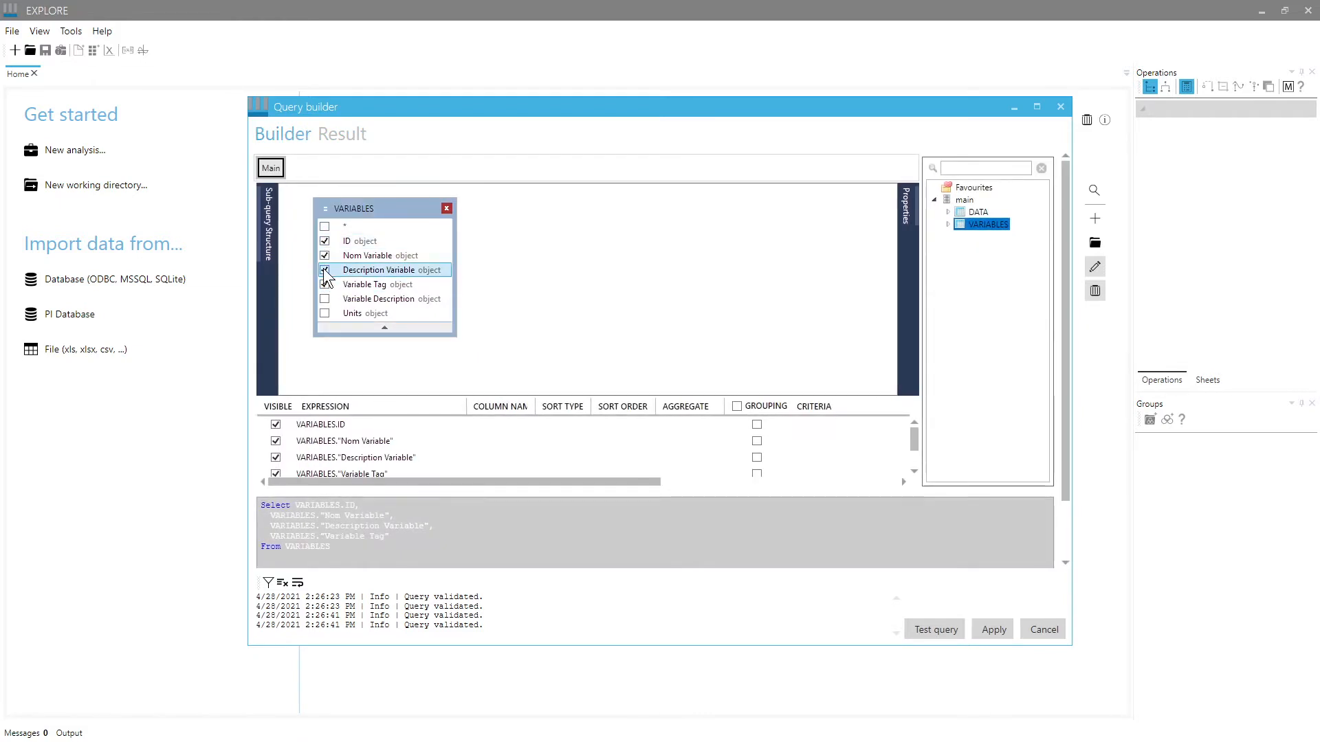
left_click(343, 135)
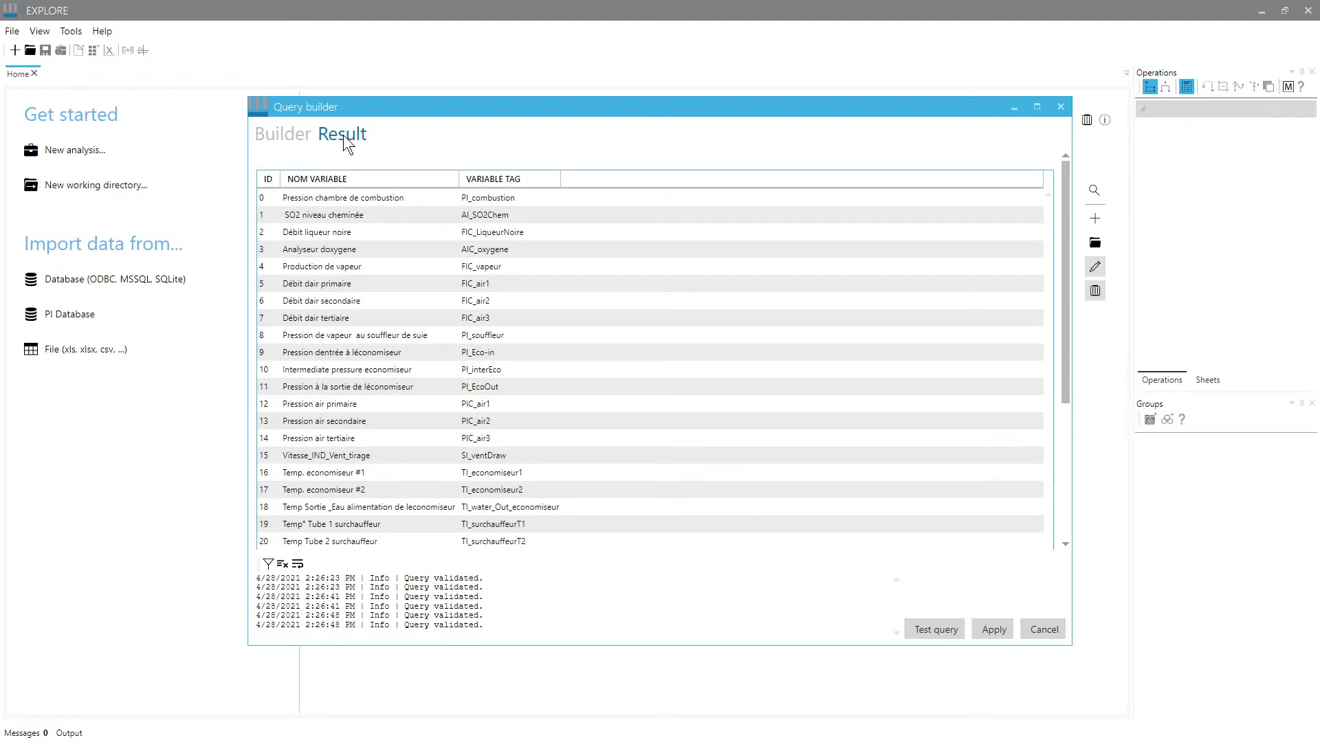
- Remove Nom Variable from the query and preview the result
left_click(300, 136)
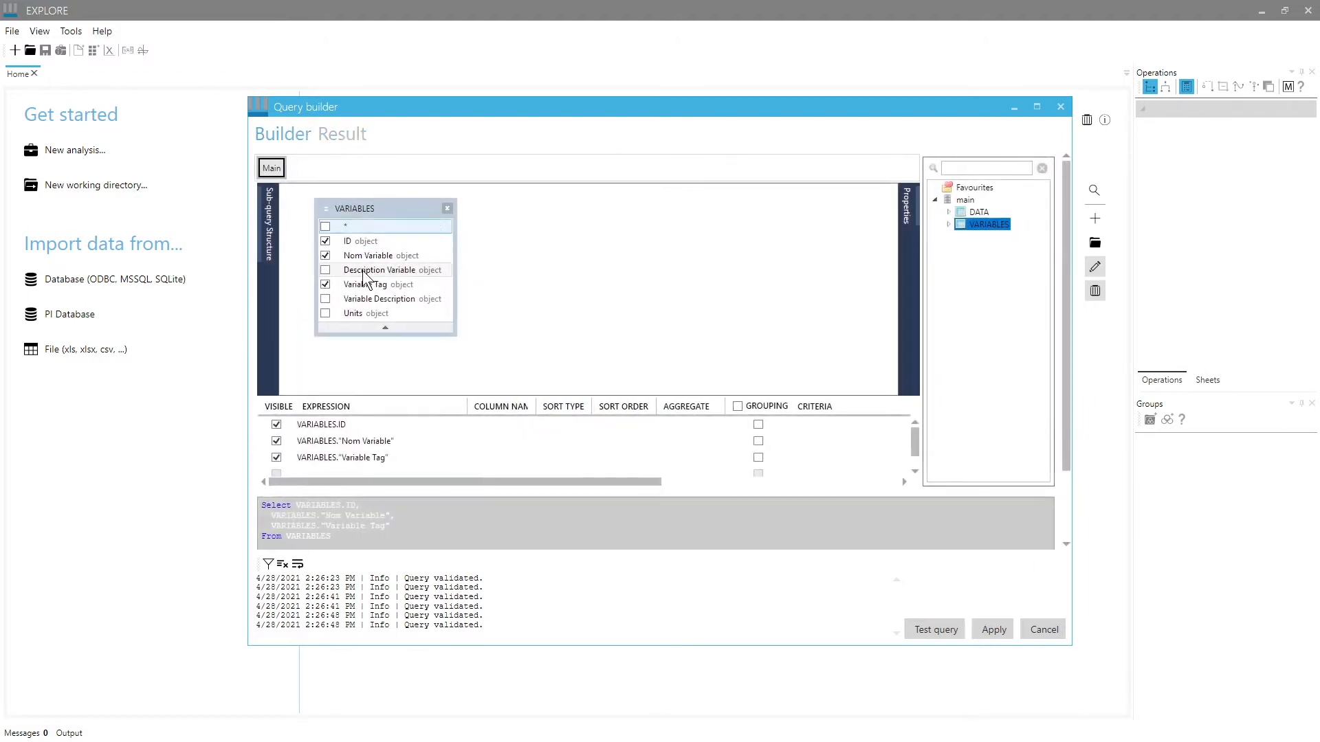
left_click(325, 255)
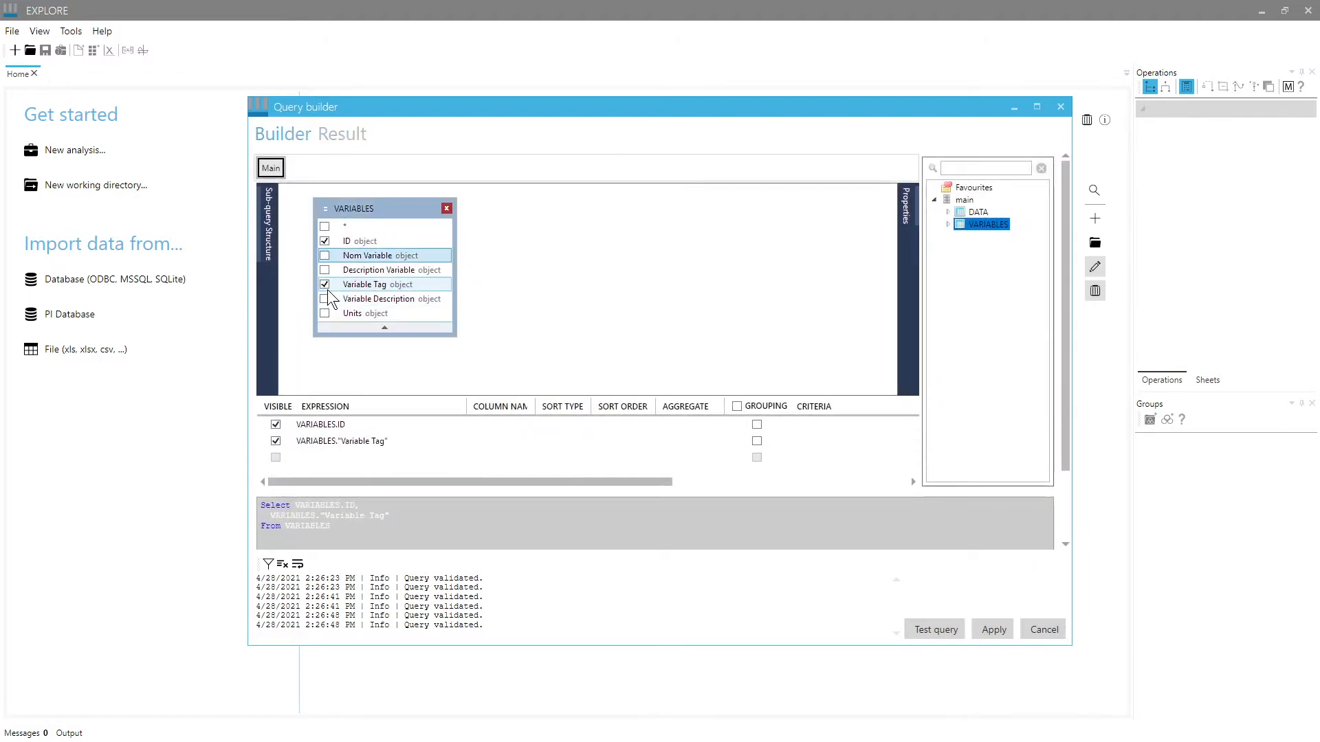
left_click(345, 135)
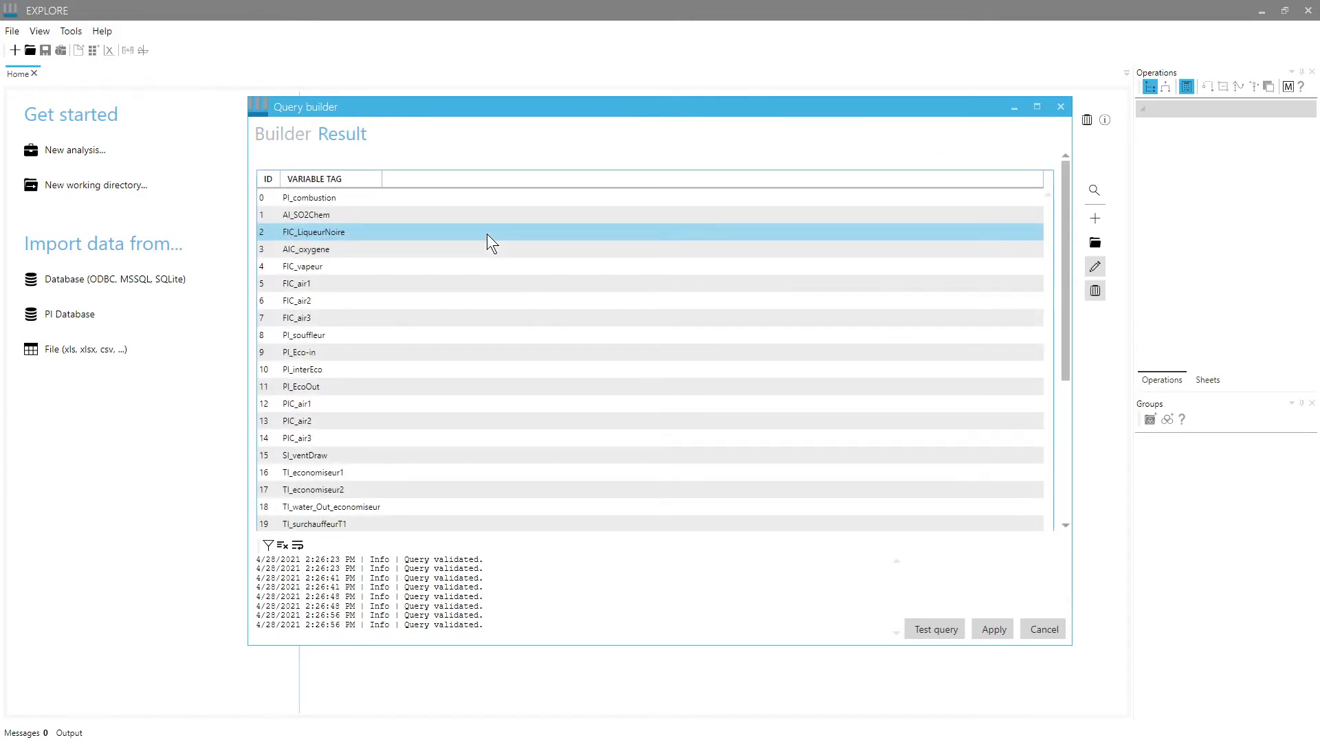
- Replace Variable Tag with Variable Description in the query and preview the result
left_click(282, 134)
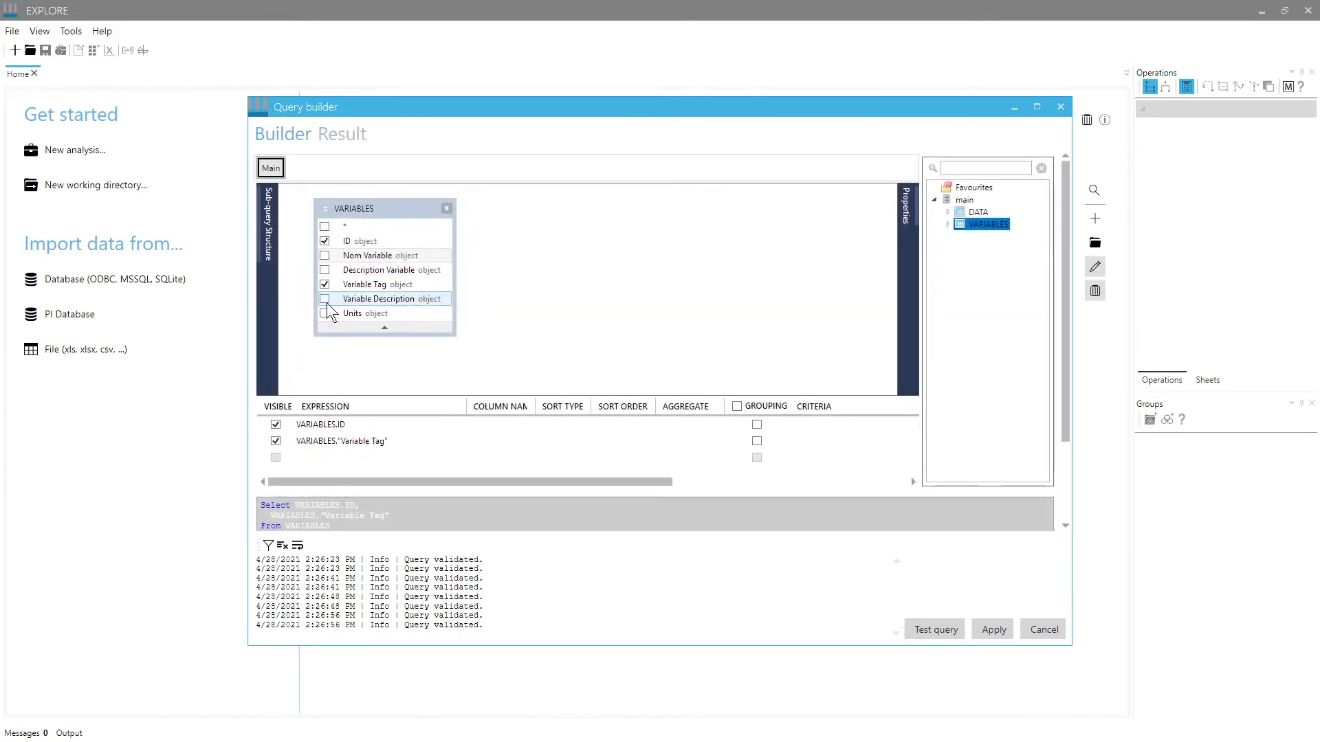
left_click(324, 300)
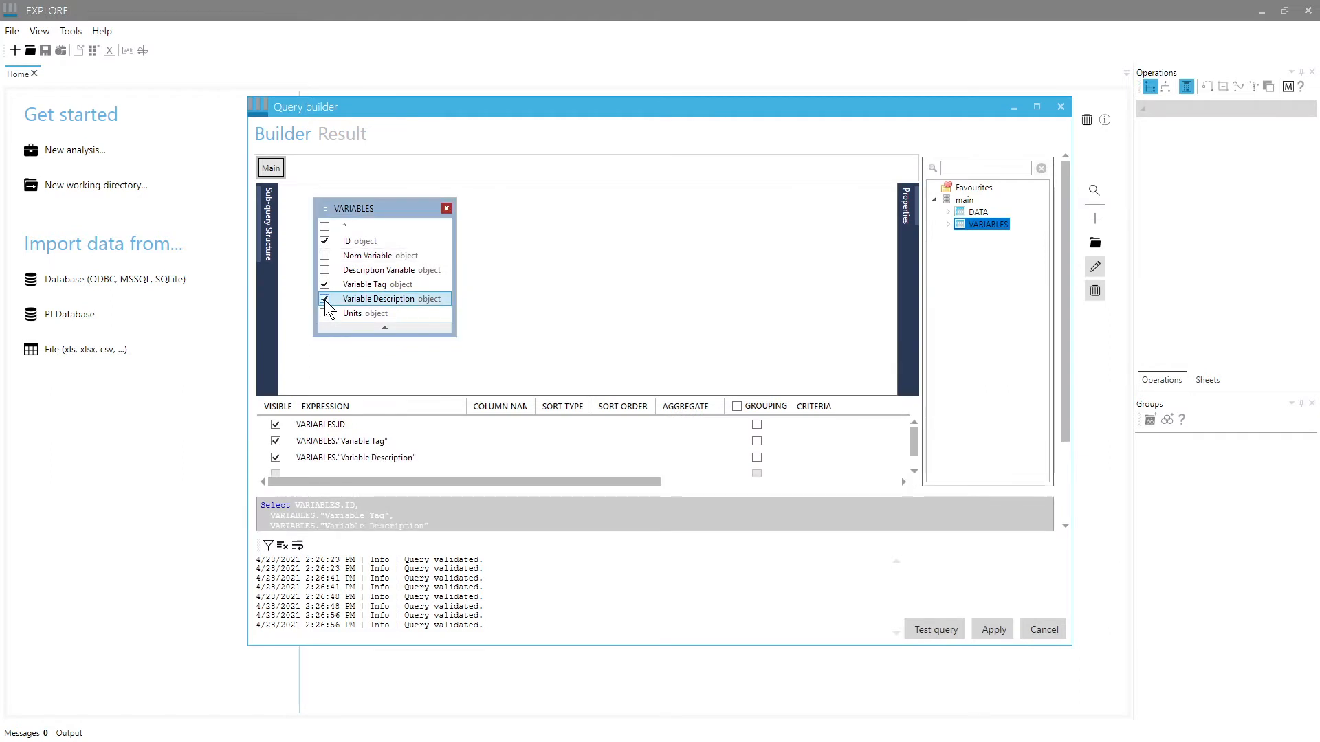
left_click(325, 284)
left_click(333, 136)
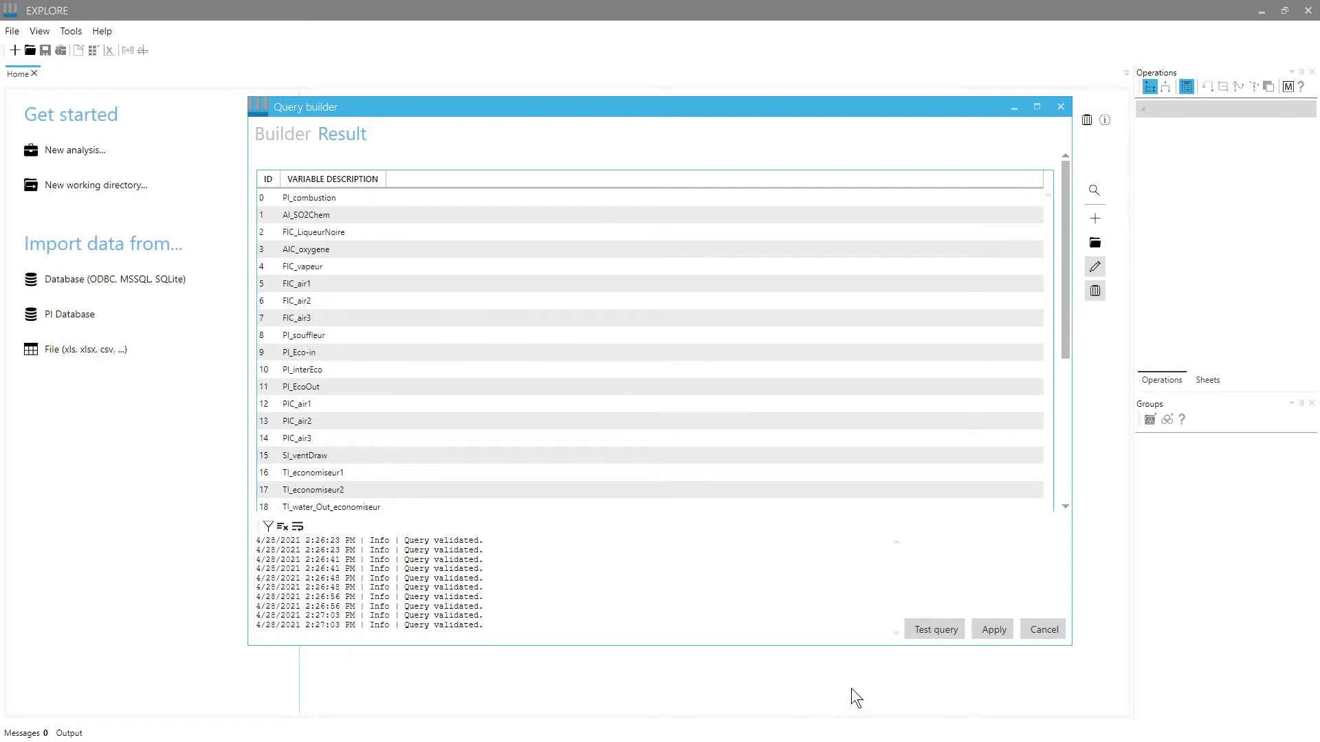
- Apply the variables query and assign the ID field as Id and Variable Description as Name
left_click(995, 628)
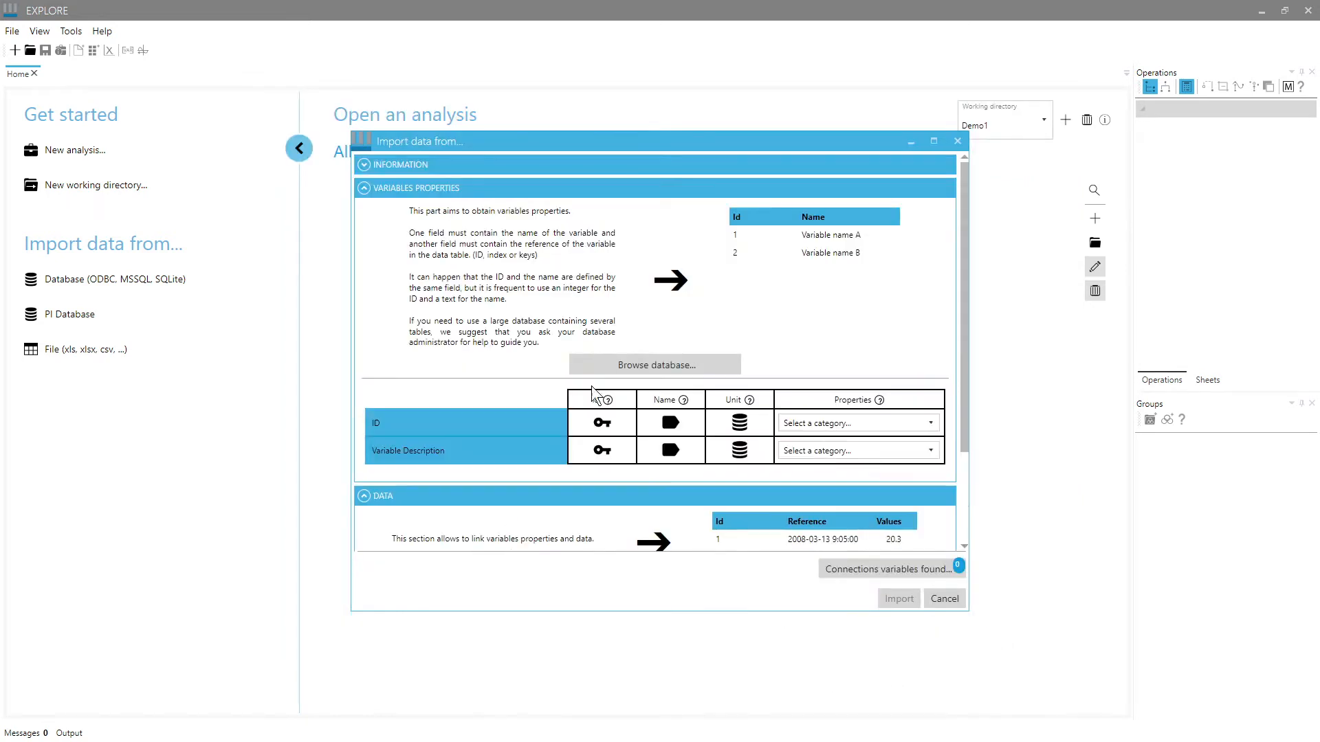
left_click(603, 422)
left_click(681, 450)
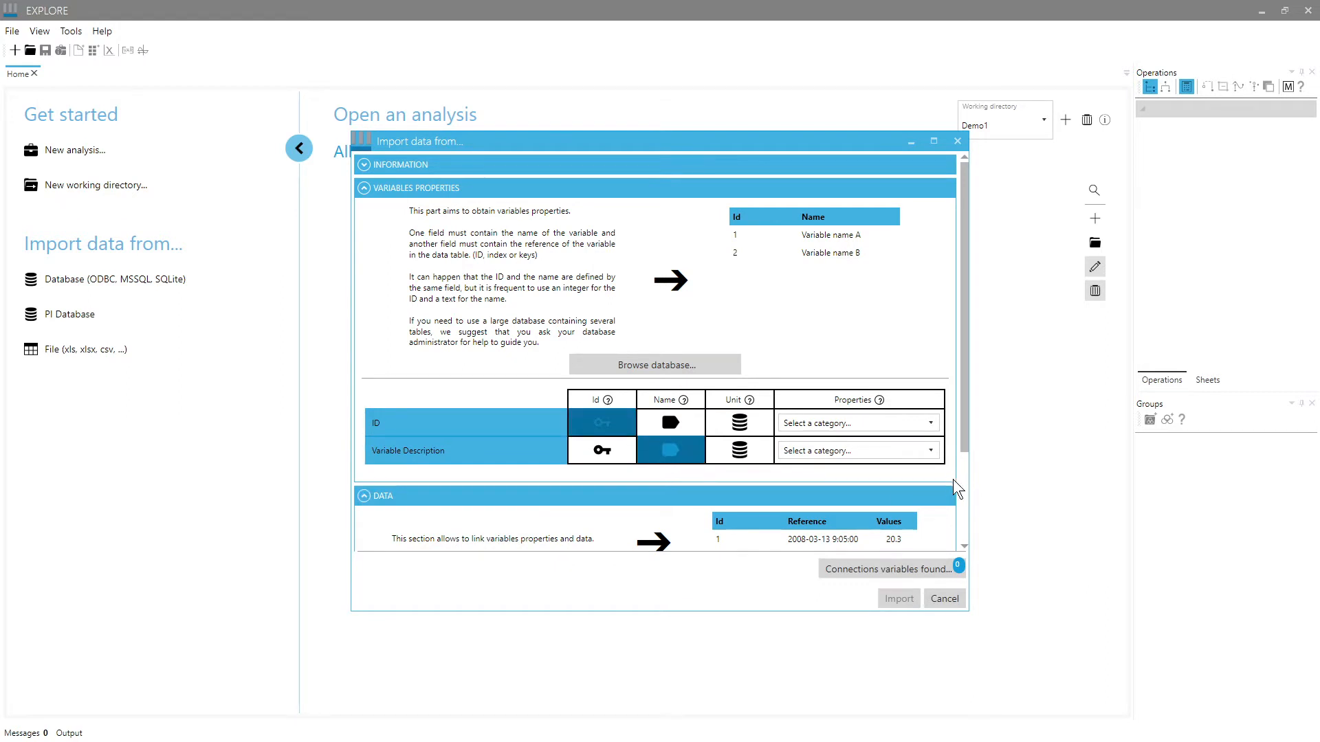
- Build the data query from the DATA table with Date, ID and Value, preview its result and apply it
scroll(963, 493, "down", 2)
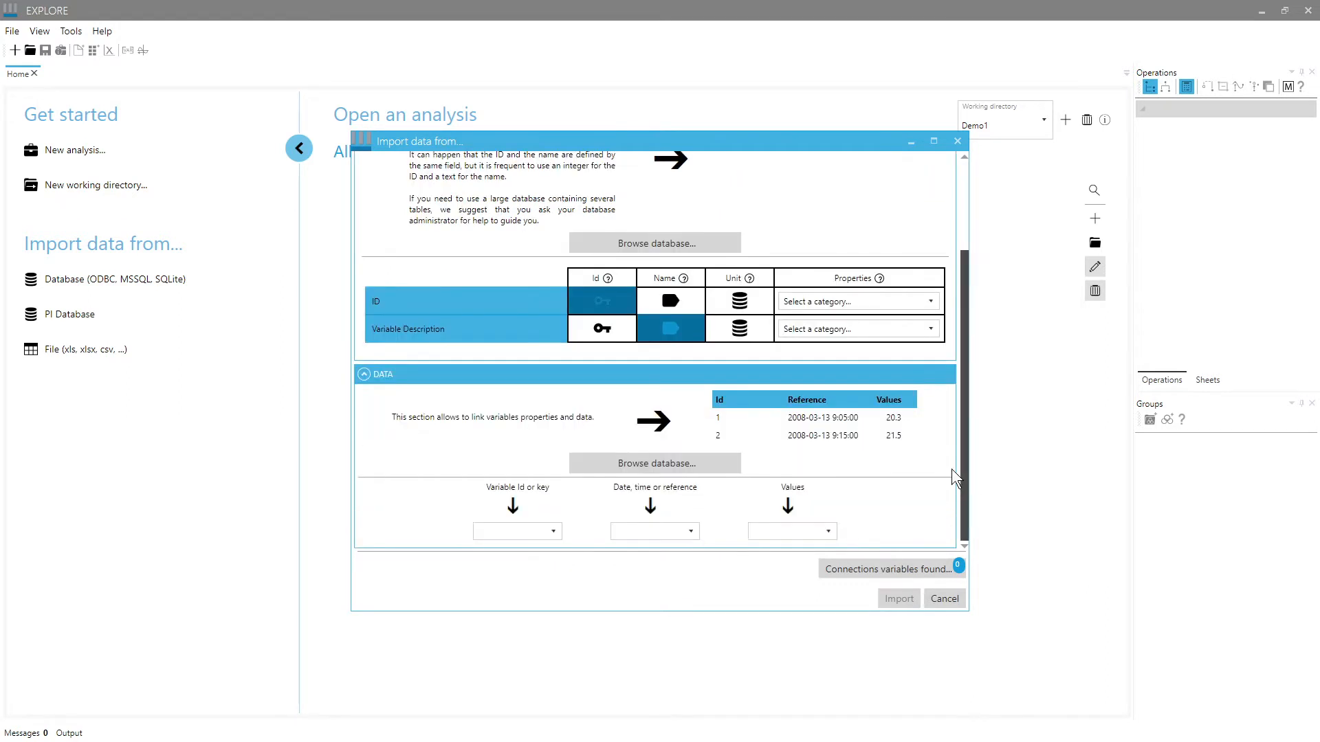
left_click(656, 464)
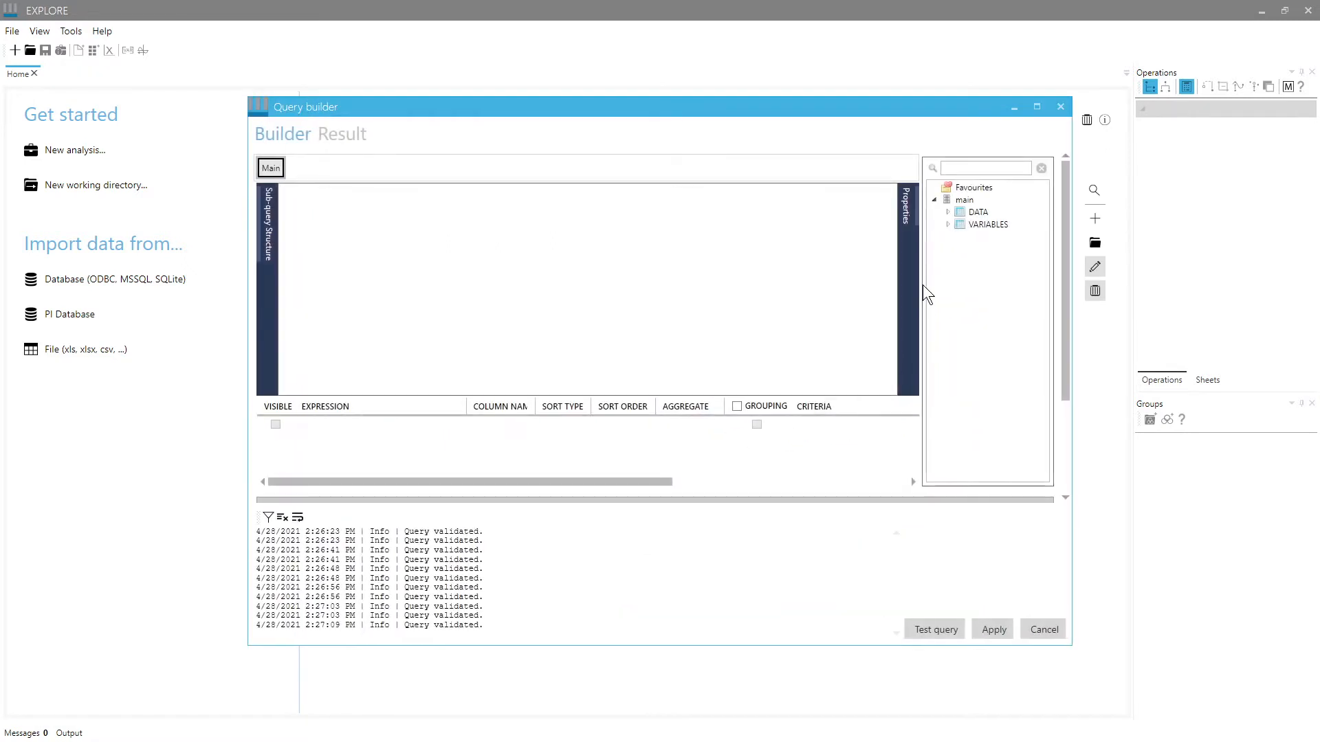
double_click(976, 212)
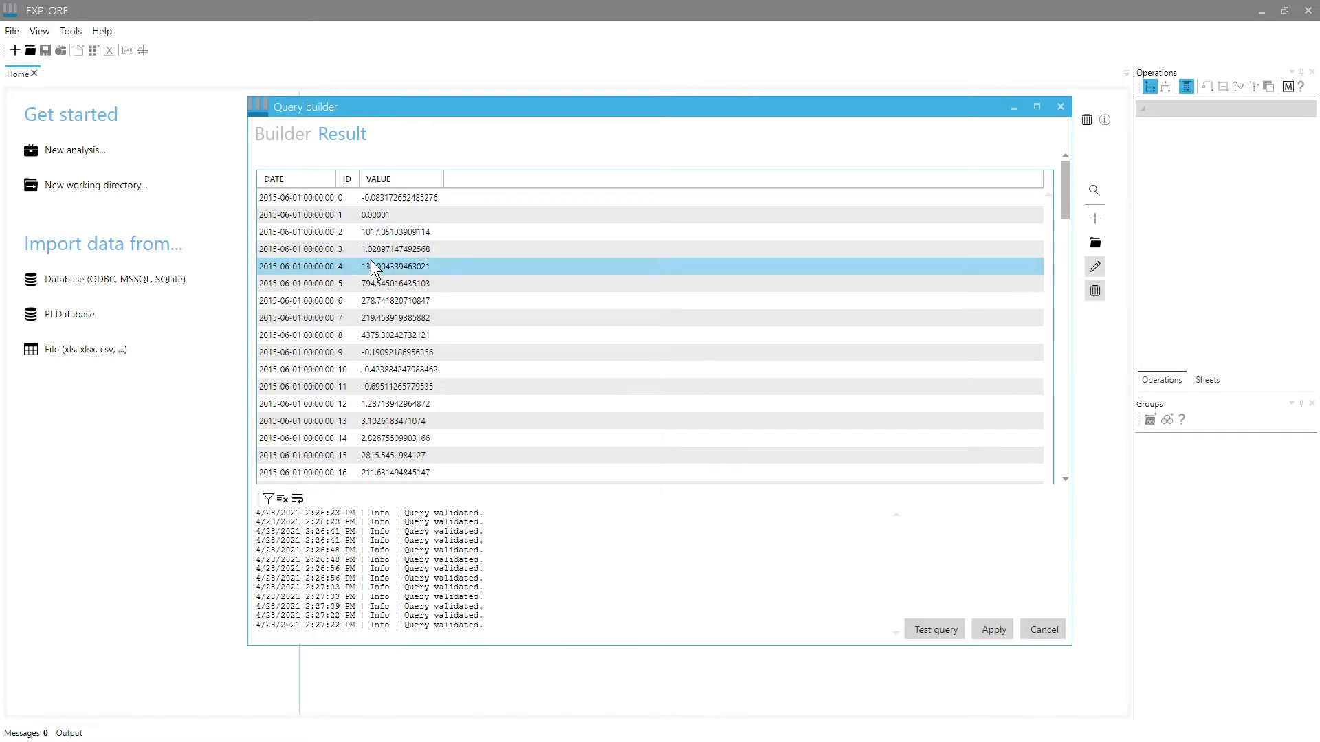
left_click(283, 499)
left_click(994, 630)
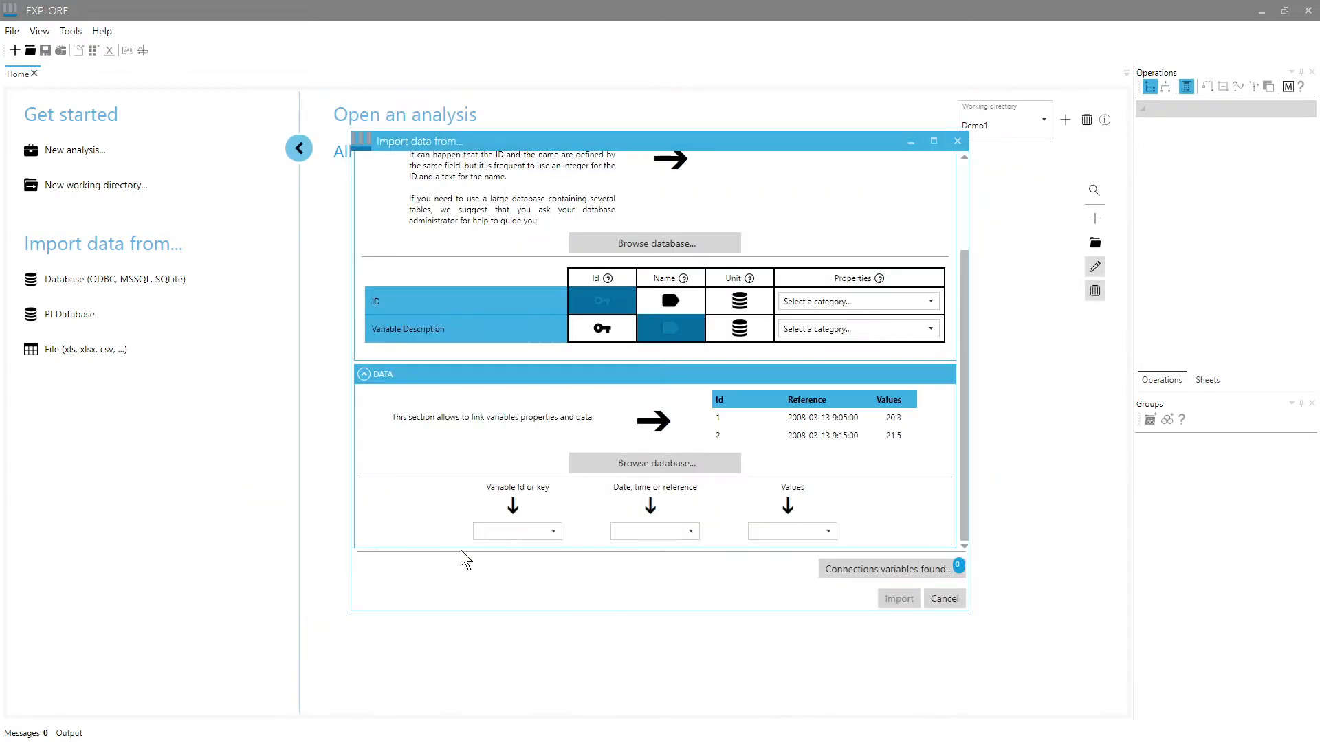
- Map ID as the variable key, Date as the time reference and Value as the values, and import the database connection
left_click(551, 530)
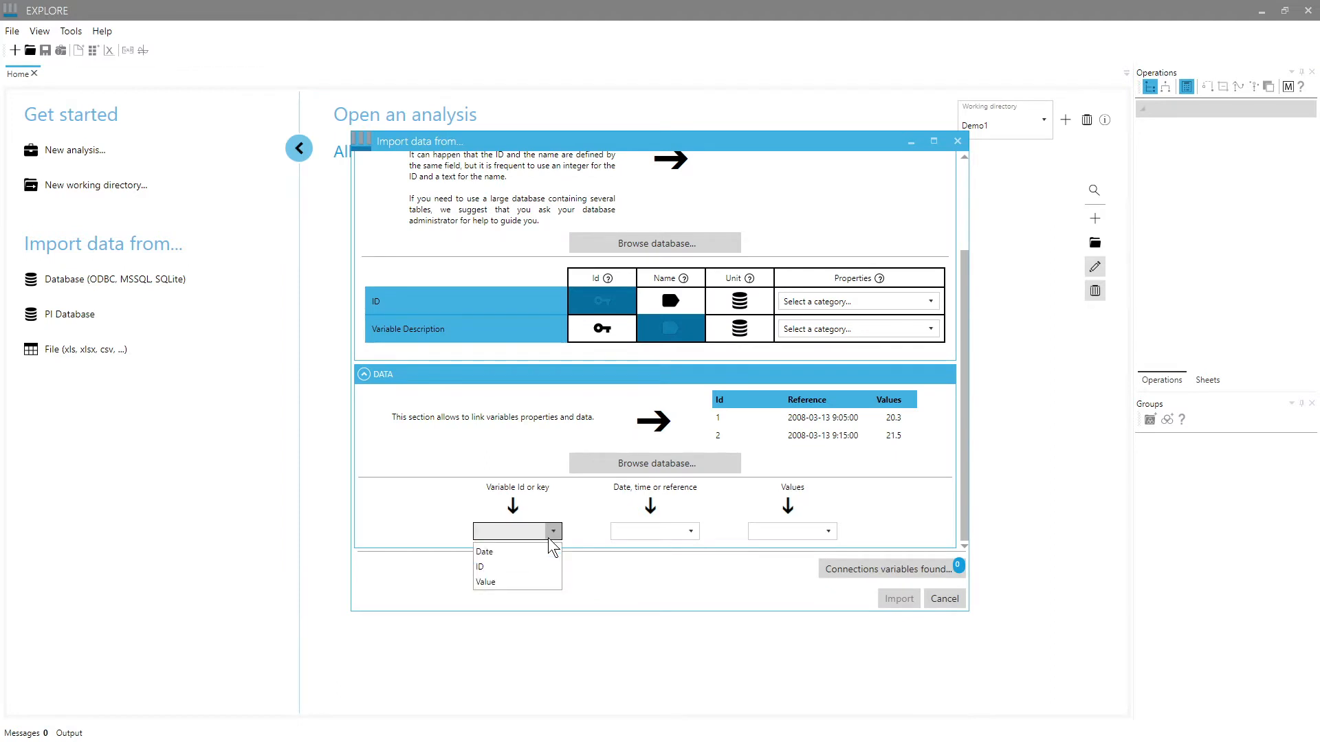
left_click(509, 569)
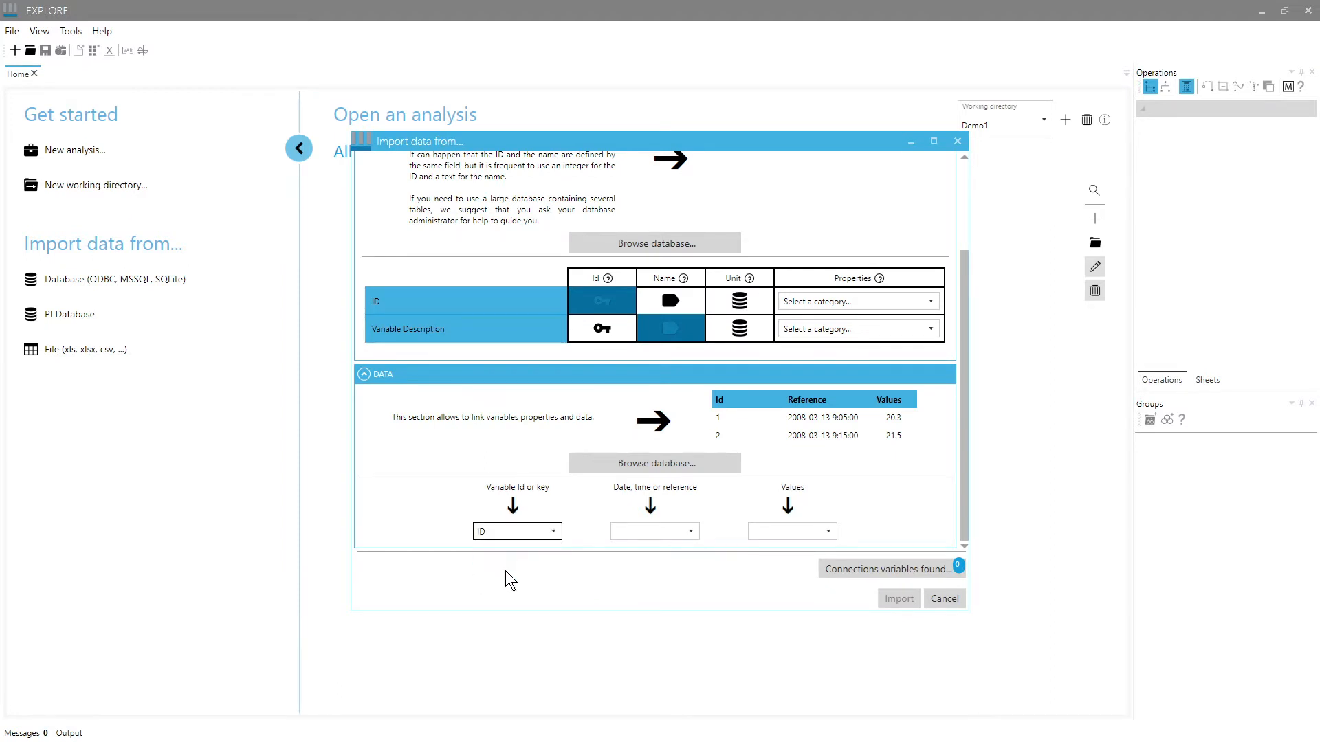
left_click(687, 533)
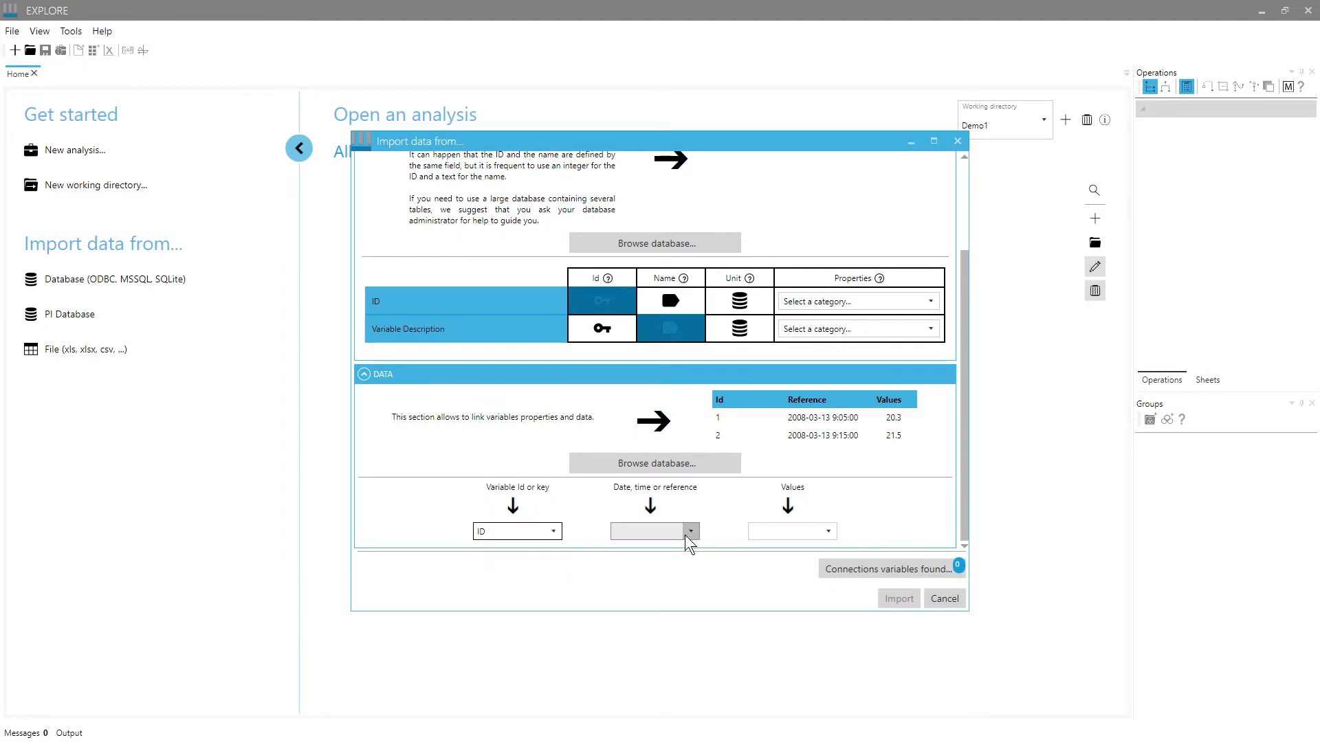
left_click(651, 552)
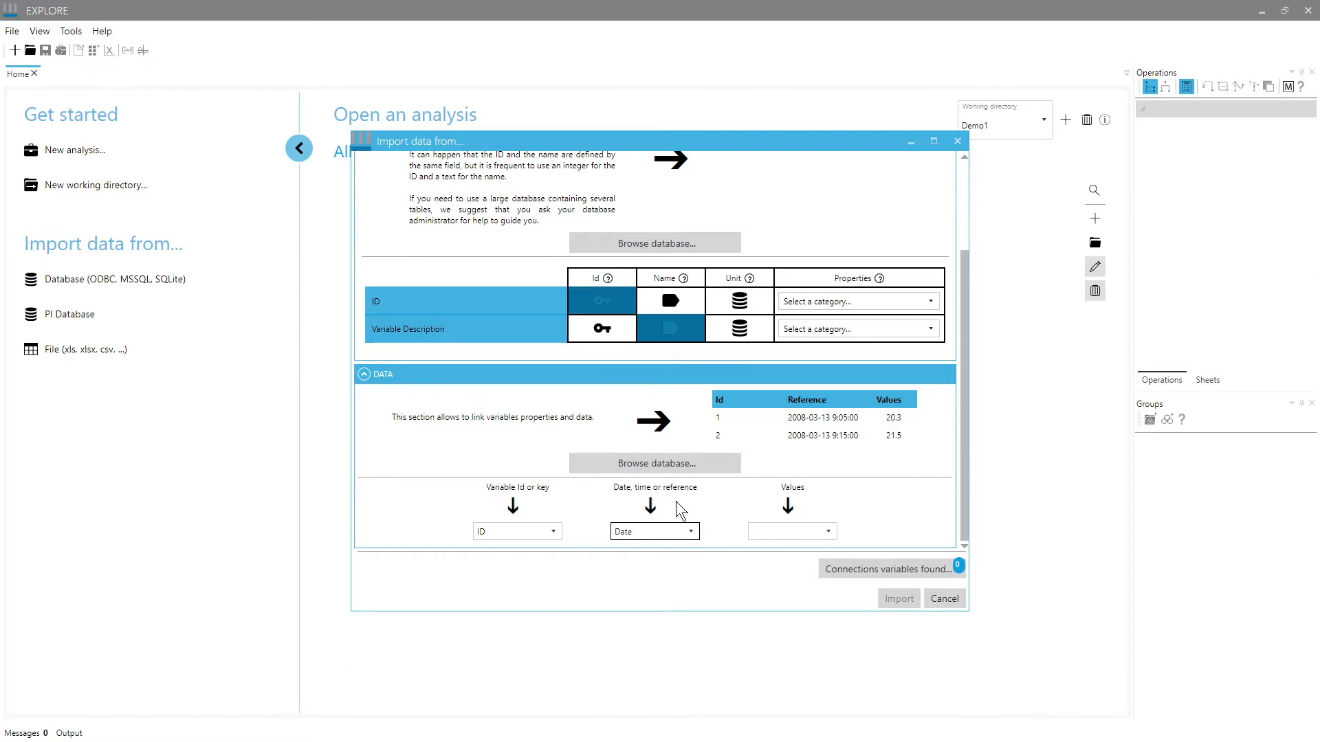
left_click(801, 536)
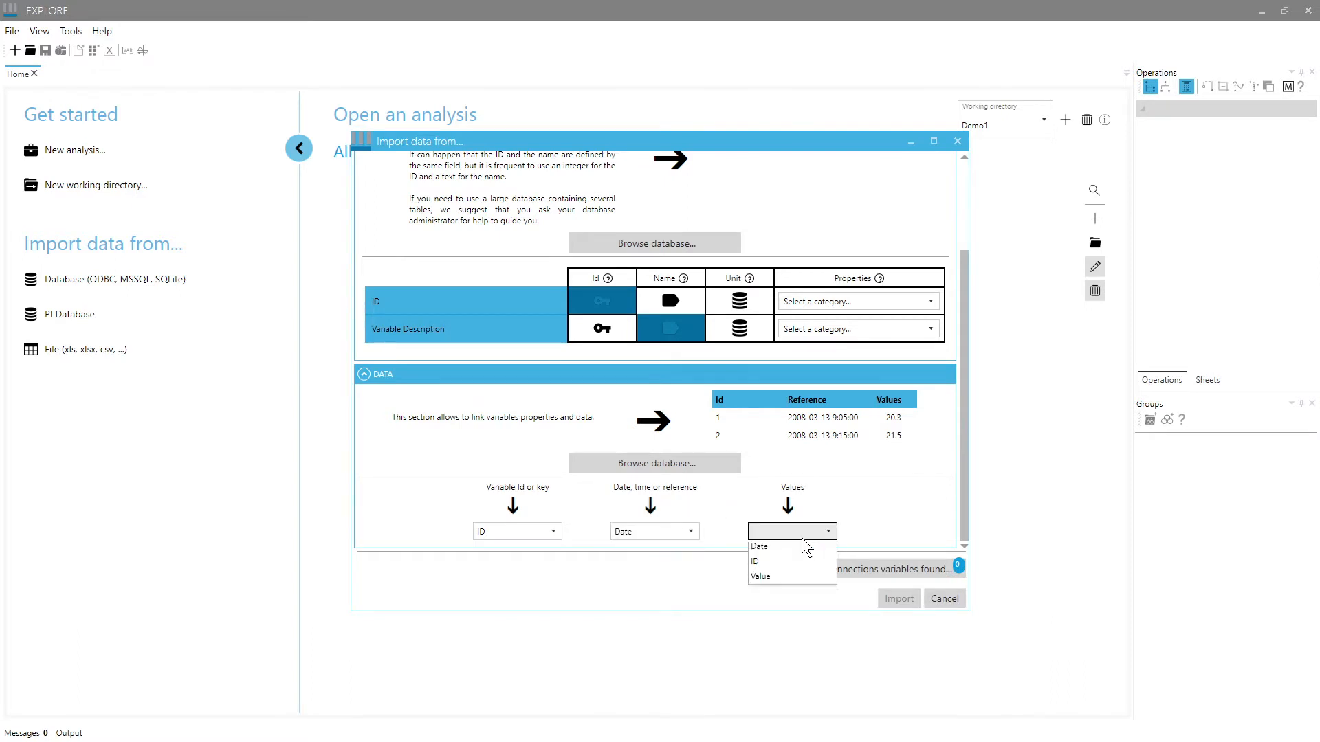
left_click(776, 584)
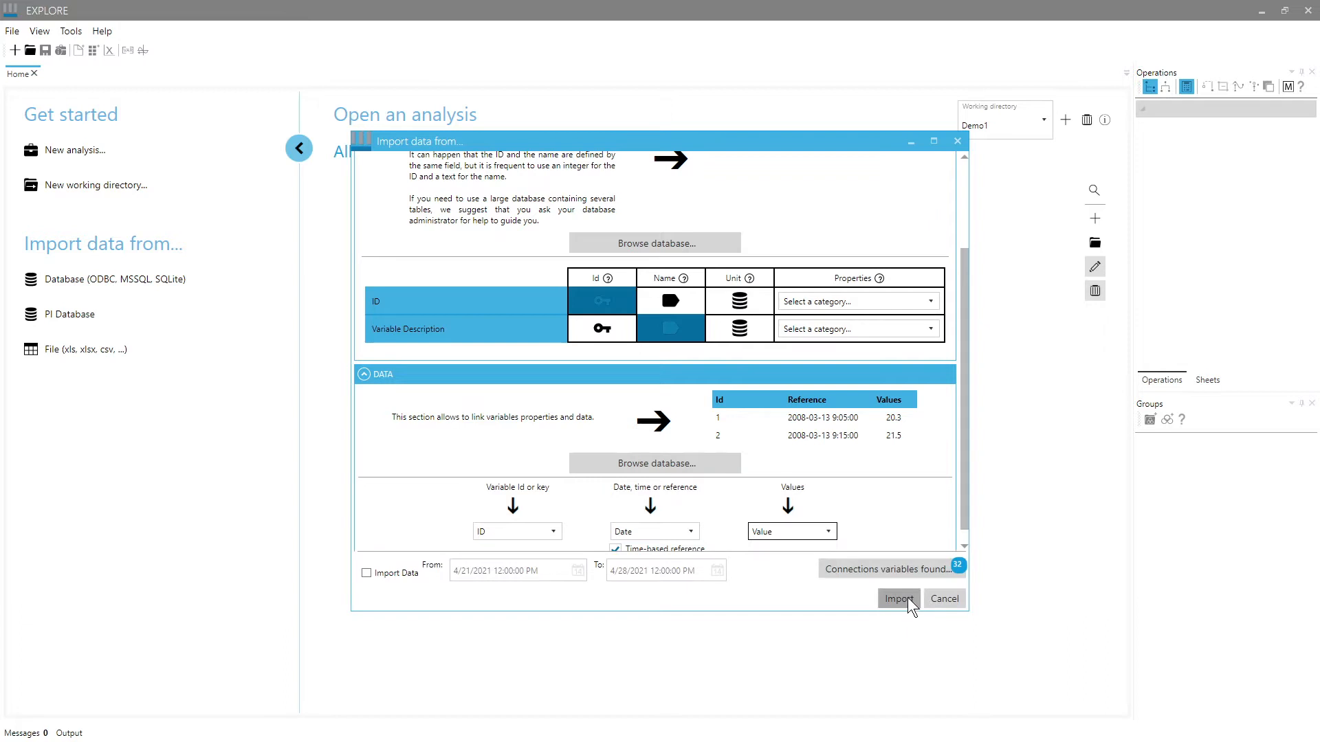
left_click(899, 598)
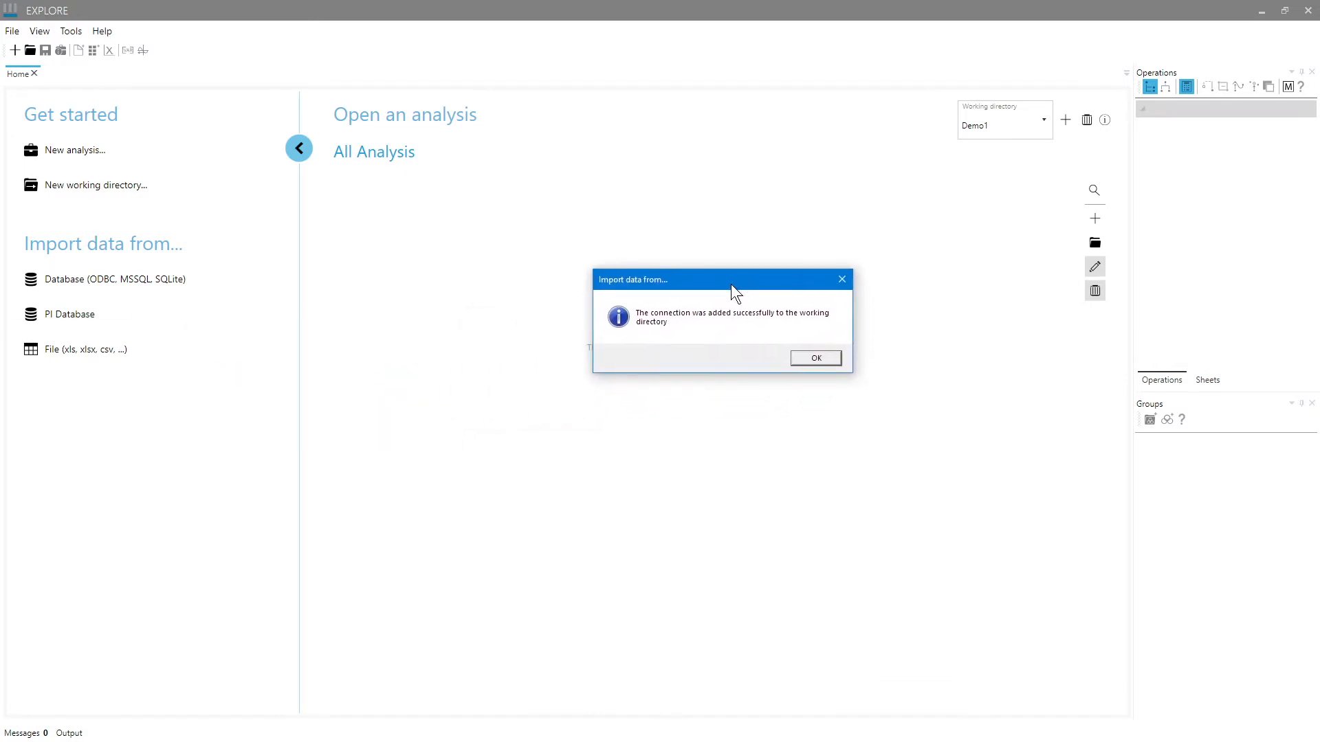
left_click(819, 356)
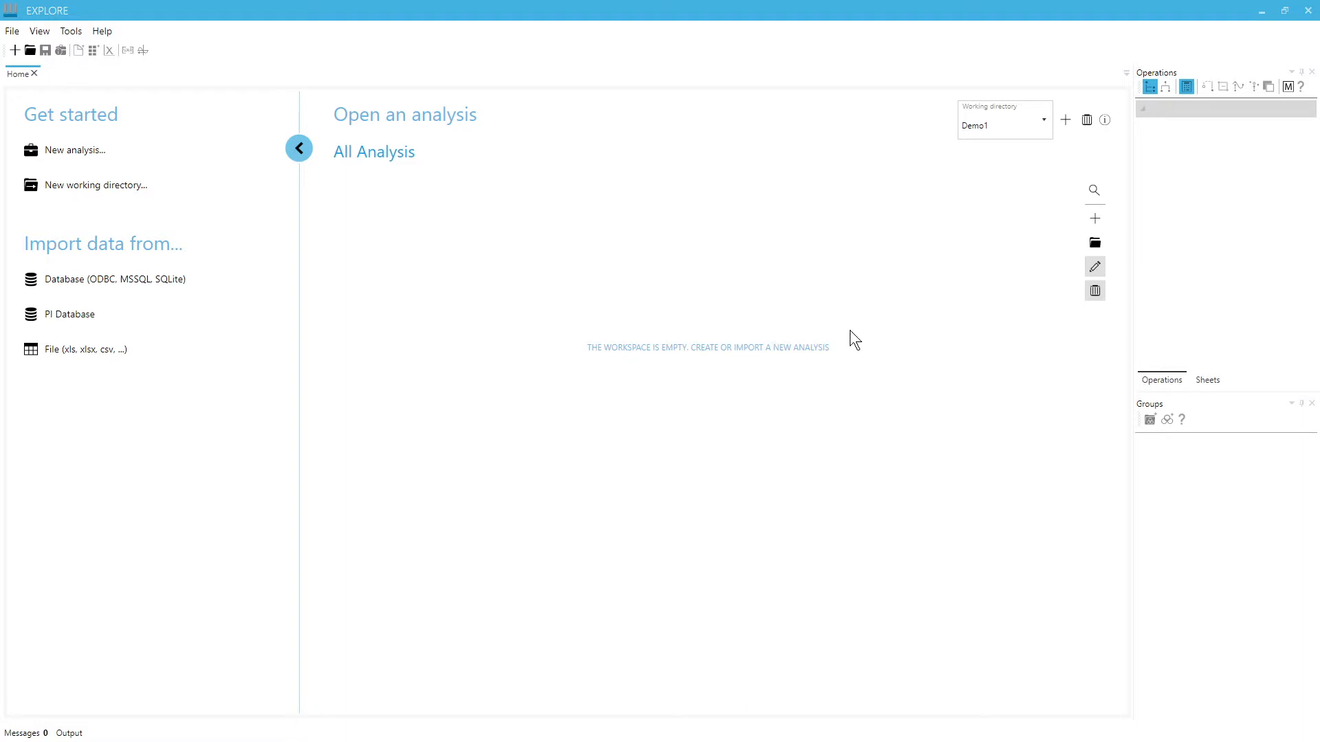
- Start a file import and load the workbook Chaudiere-BLRB - Detection- Teams.xls from the Simul folder
left_click(100, 352)
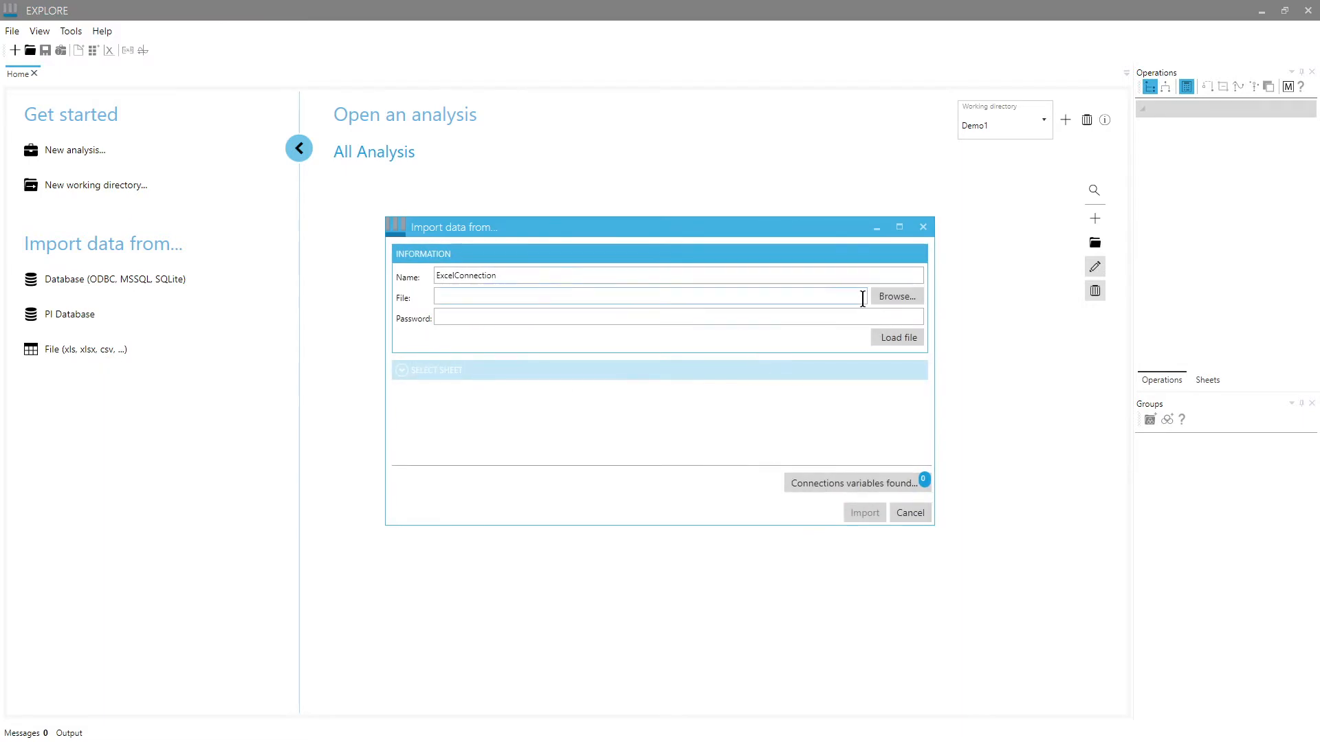
left_click(897, 297)
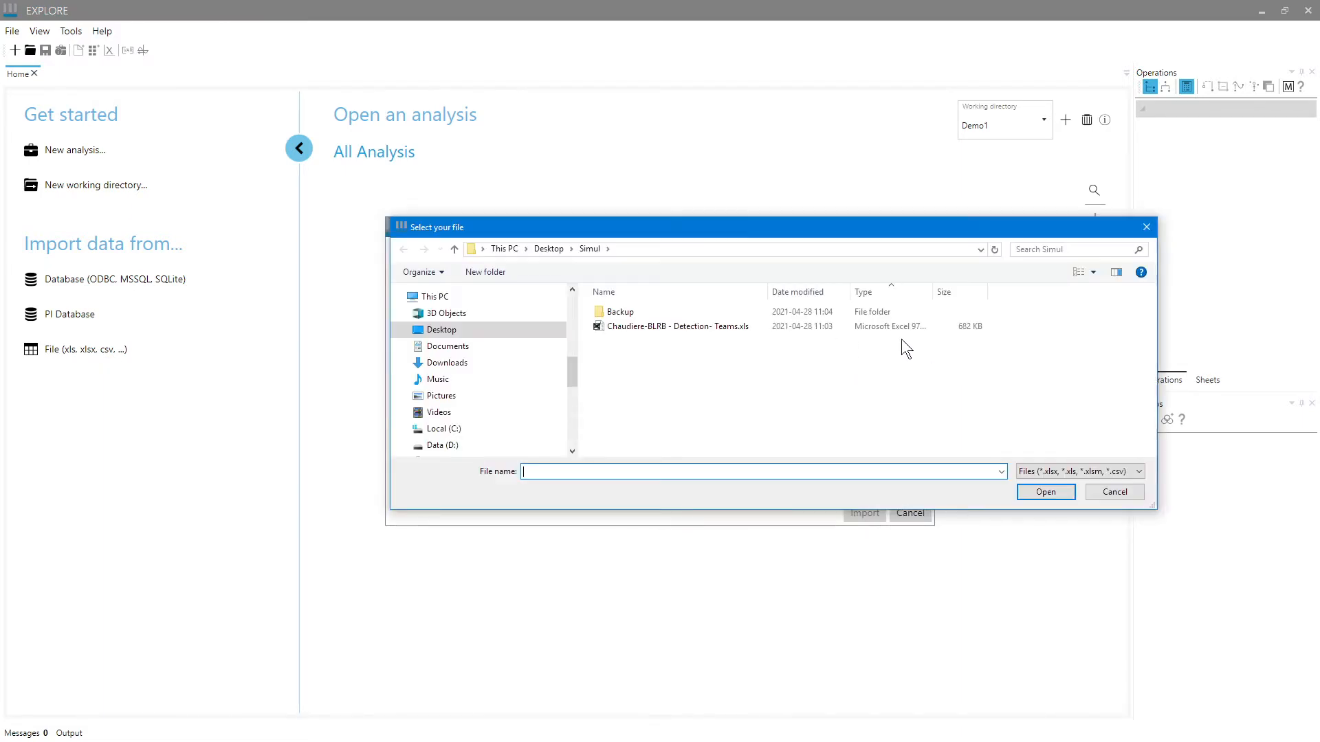
left_click(688, 328)
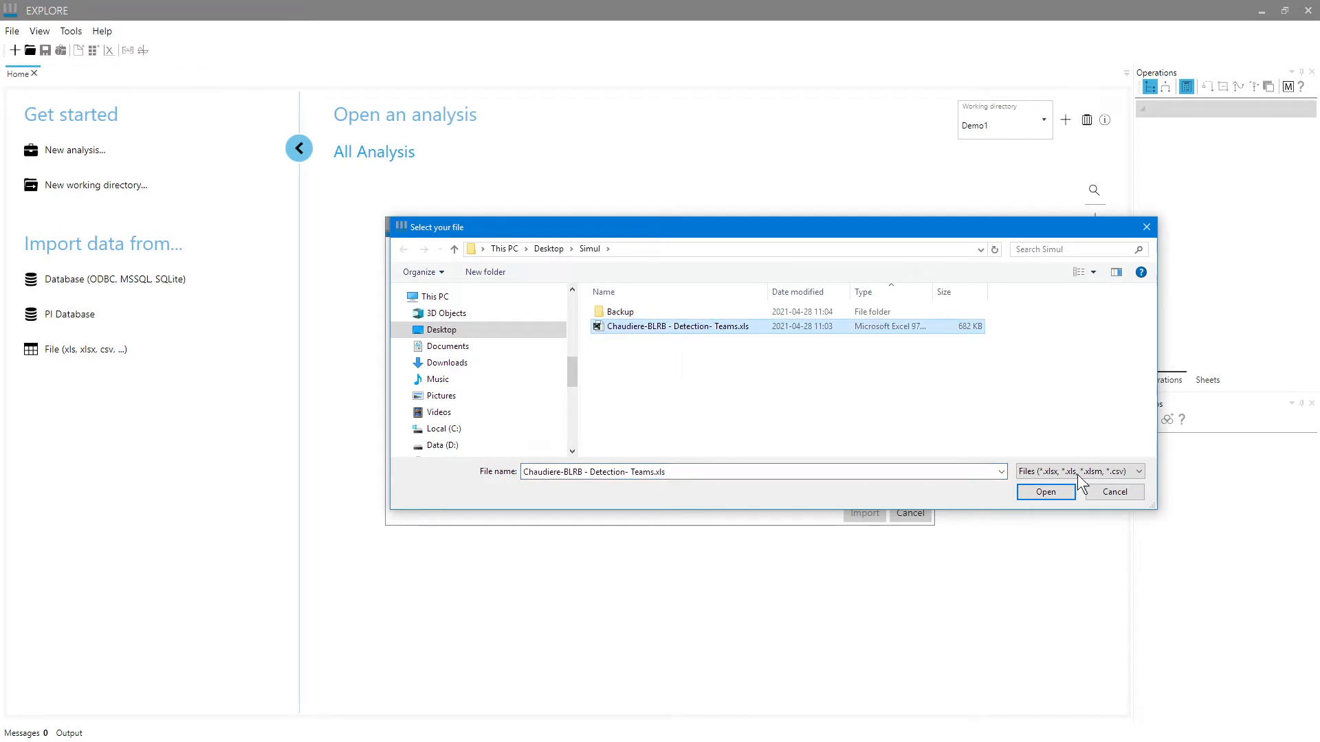
left_click(1048, 491)
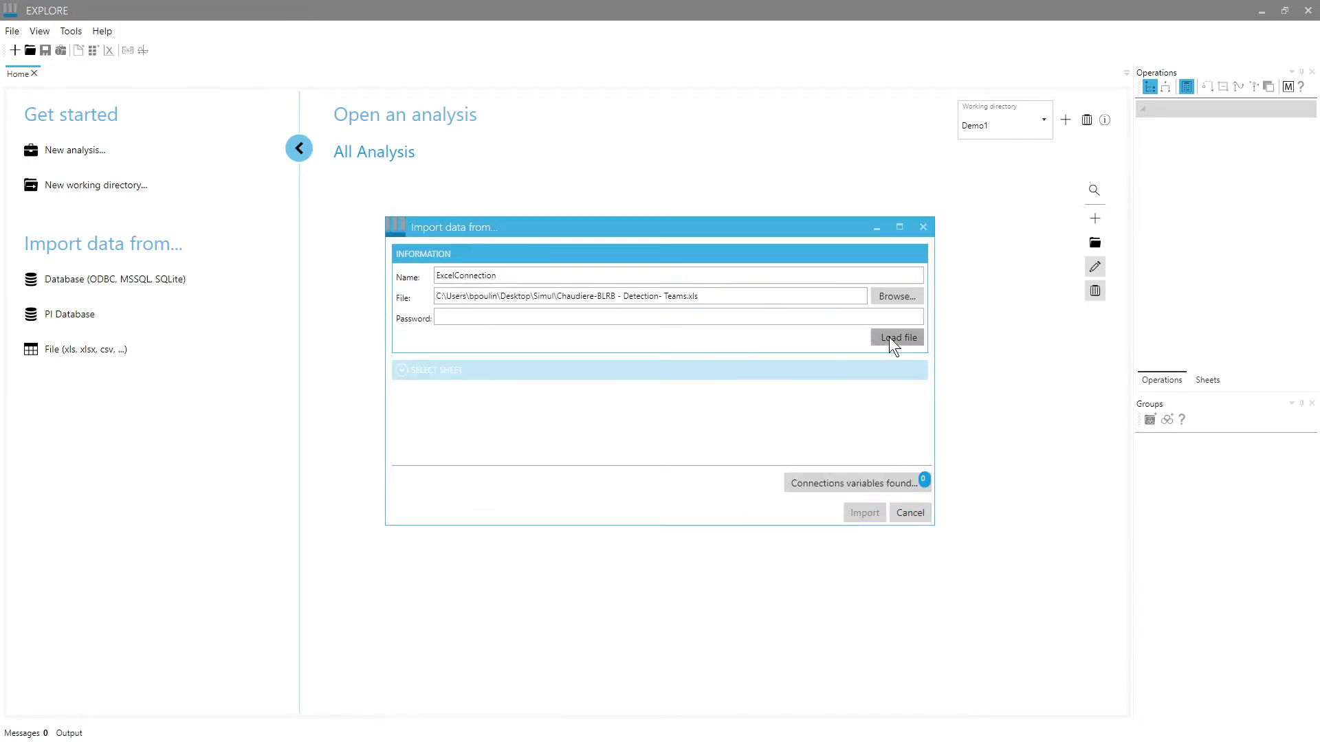
left_click(894, 338)
- Enable the time-based reference for the Data sheet and import the Excel connection
left_click(487, 432)
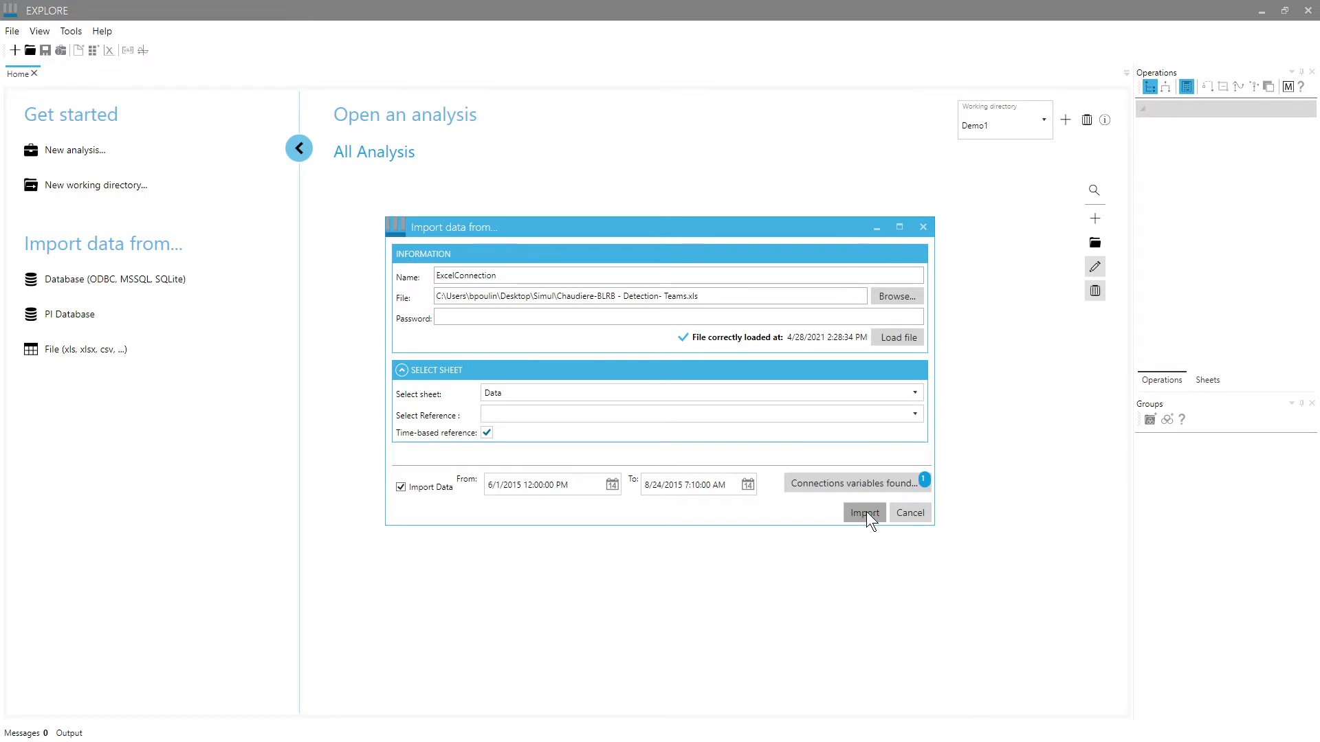
left_click(865, 513)
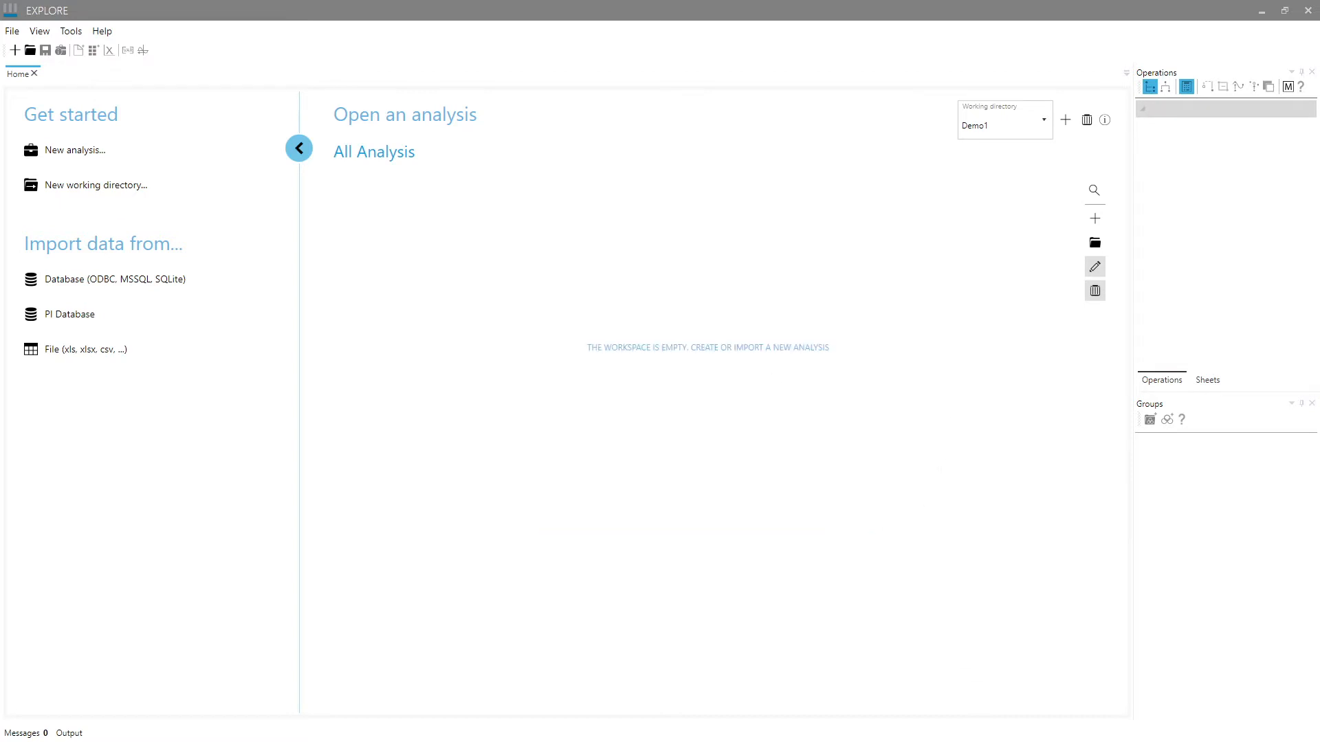
left_click(794, 400)
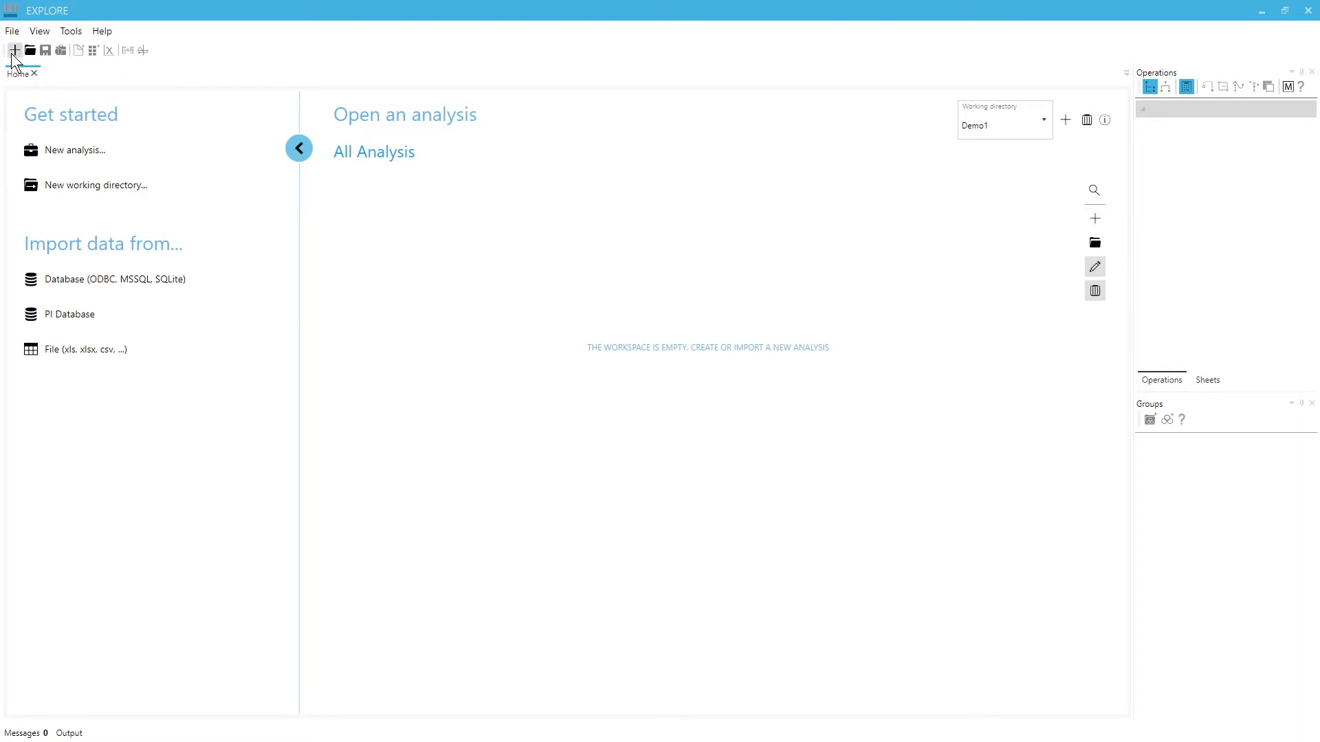
- Create a time-based analysis named SO2, select all available variables and retrieve their data
left_click(1095, 219)
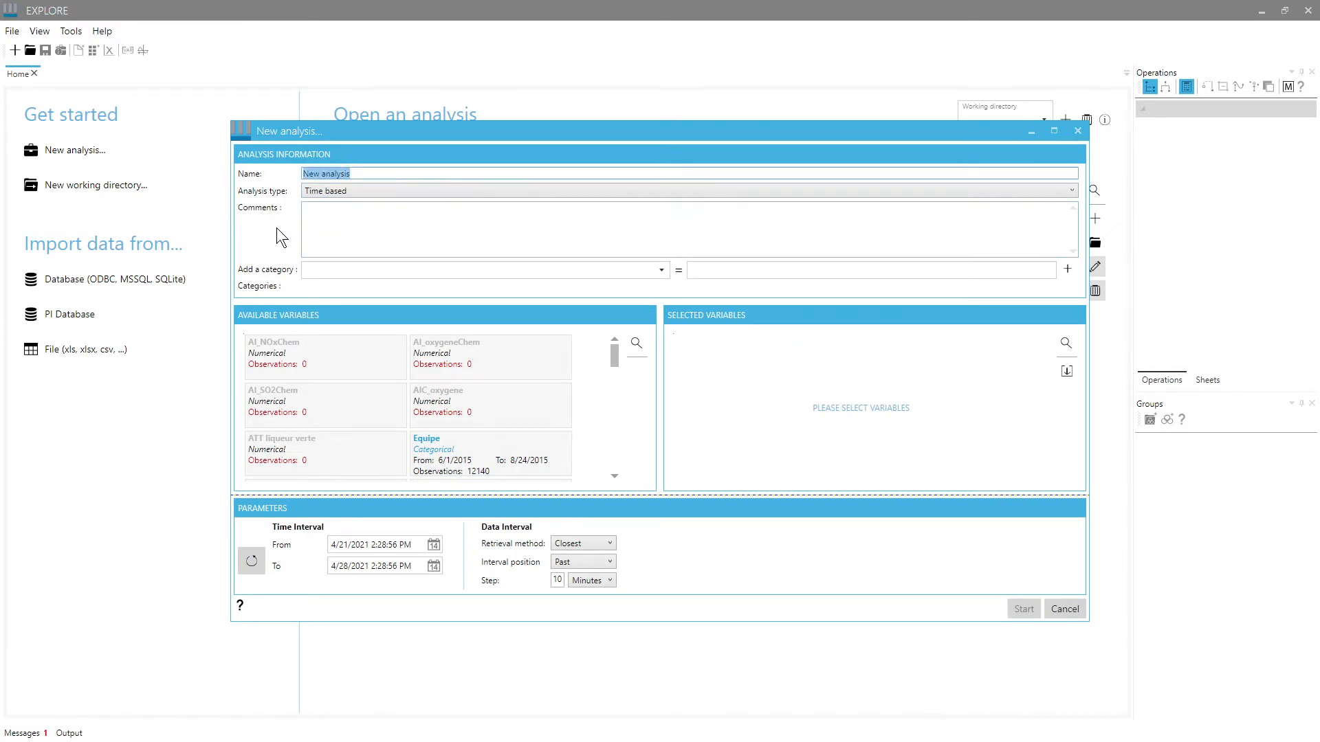
type("SO2")
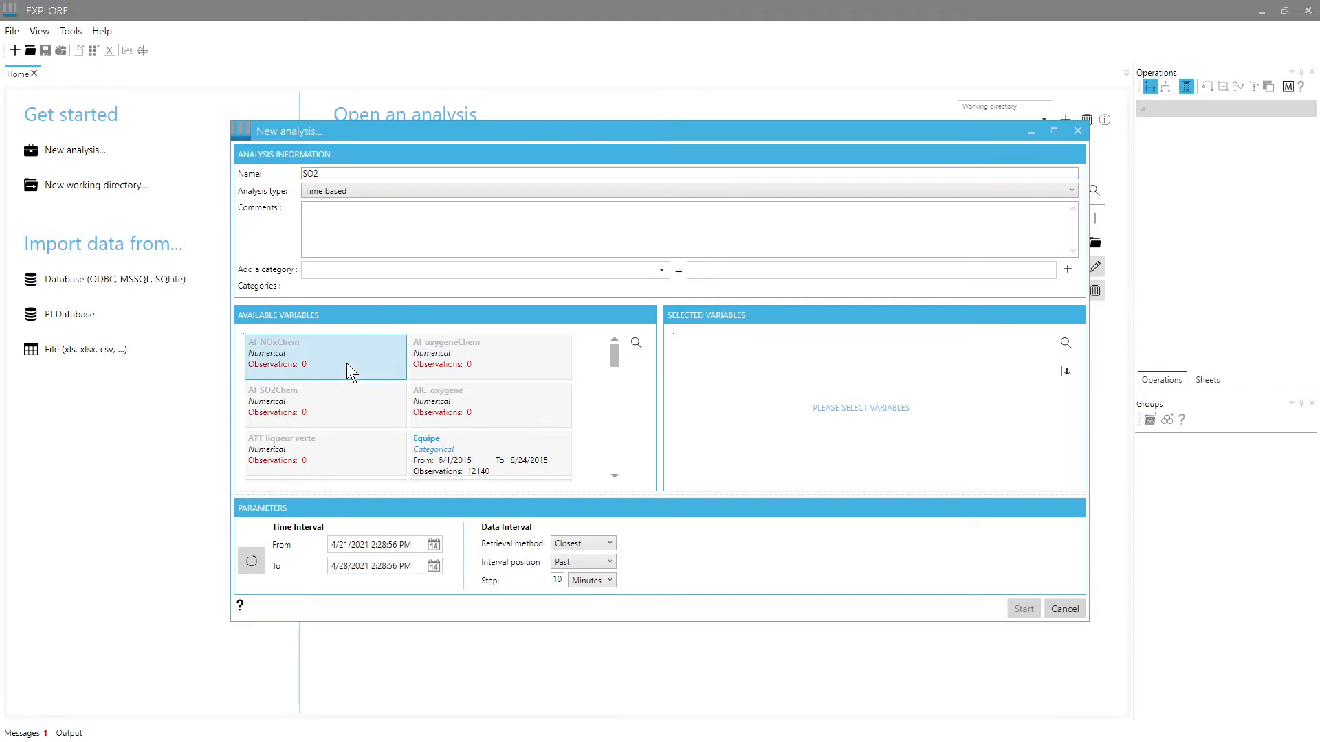
key("ctrl+a")
left_click_drag(348, 362, 809, 370)
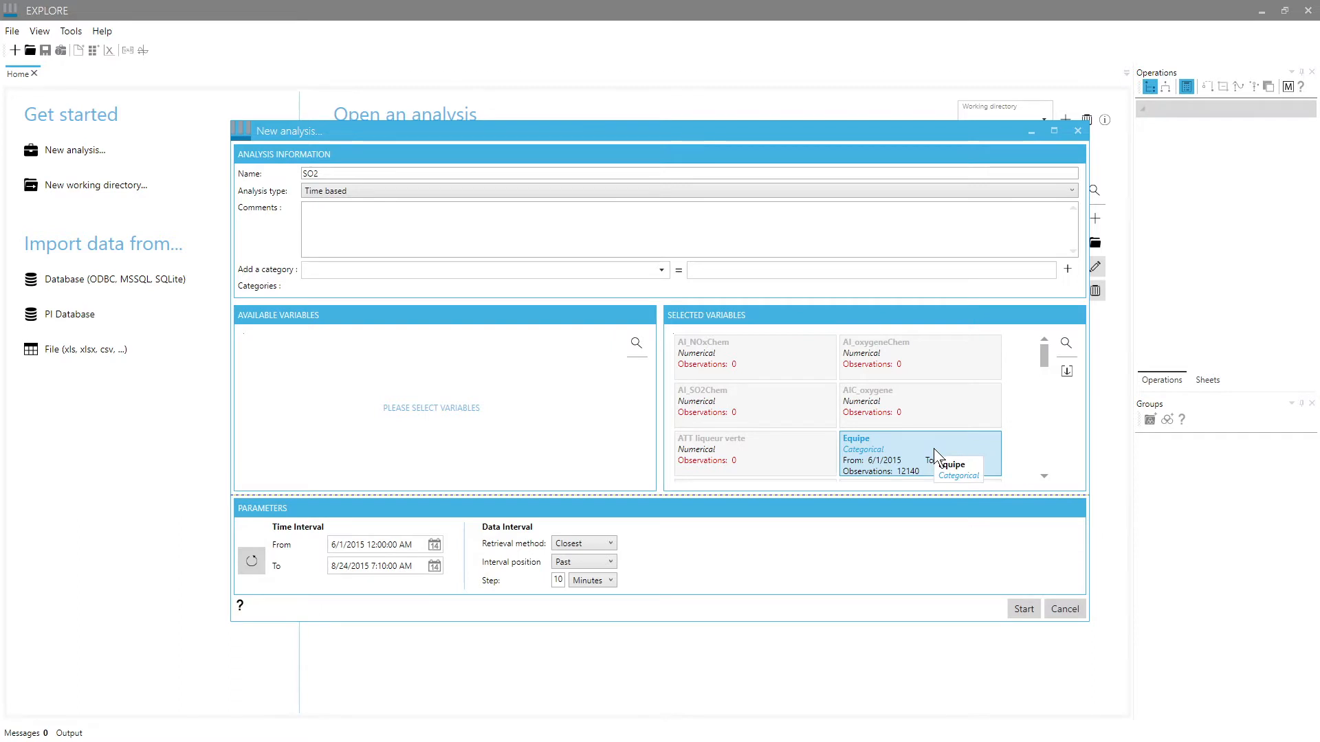
left_click(1066, 371)
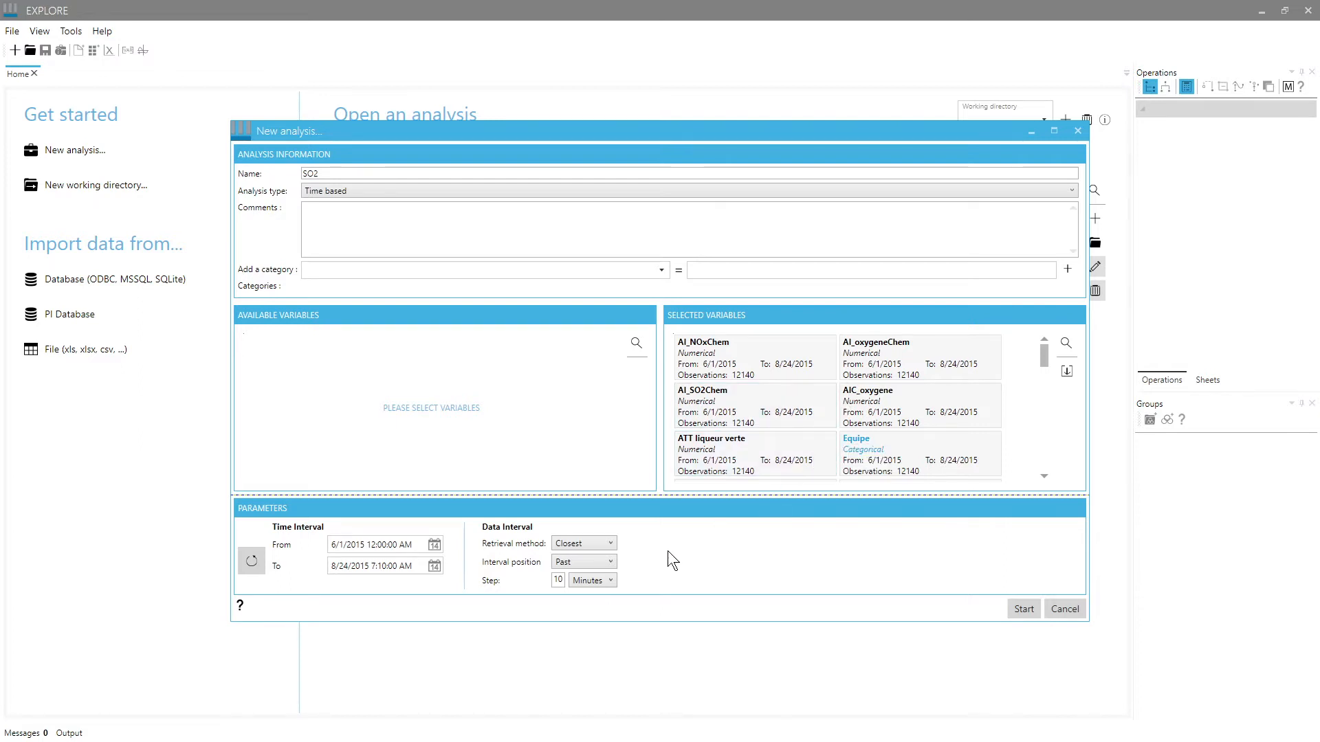
- Review the interval position and retrieval method options, and start the analysis with the Closest, Past and 10-minute settings
left_click(610, 562)
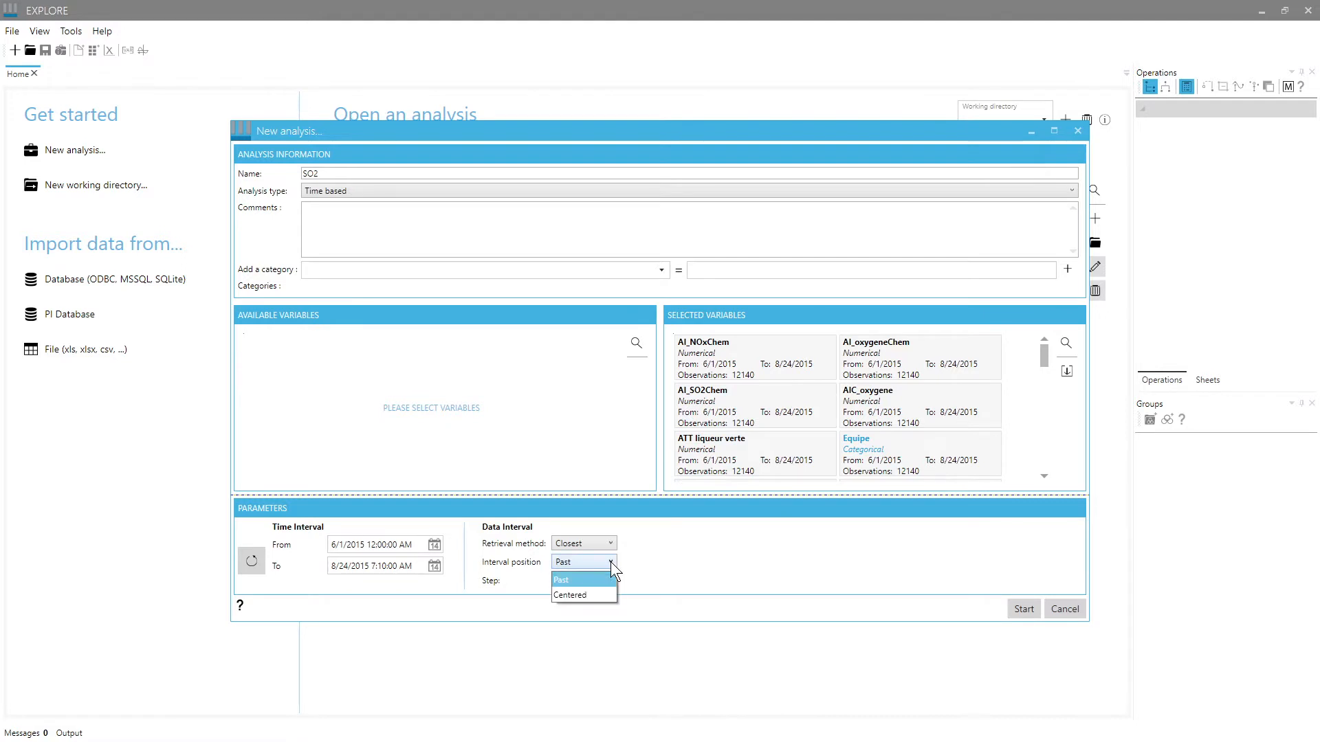
left_click(611, 562)
left_click(611, 543)
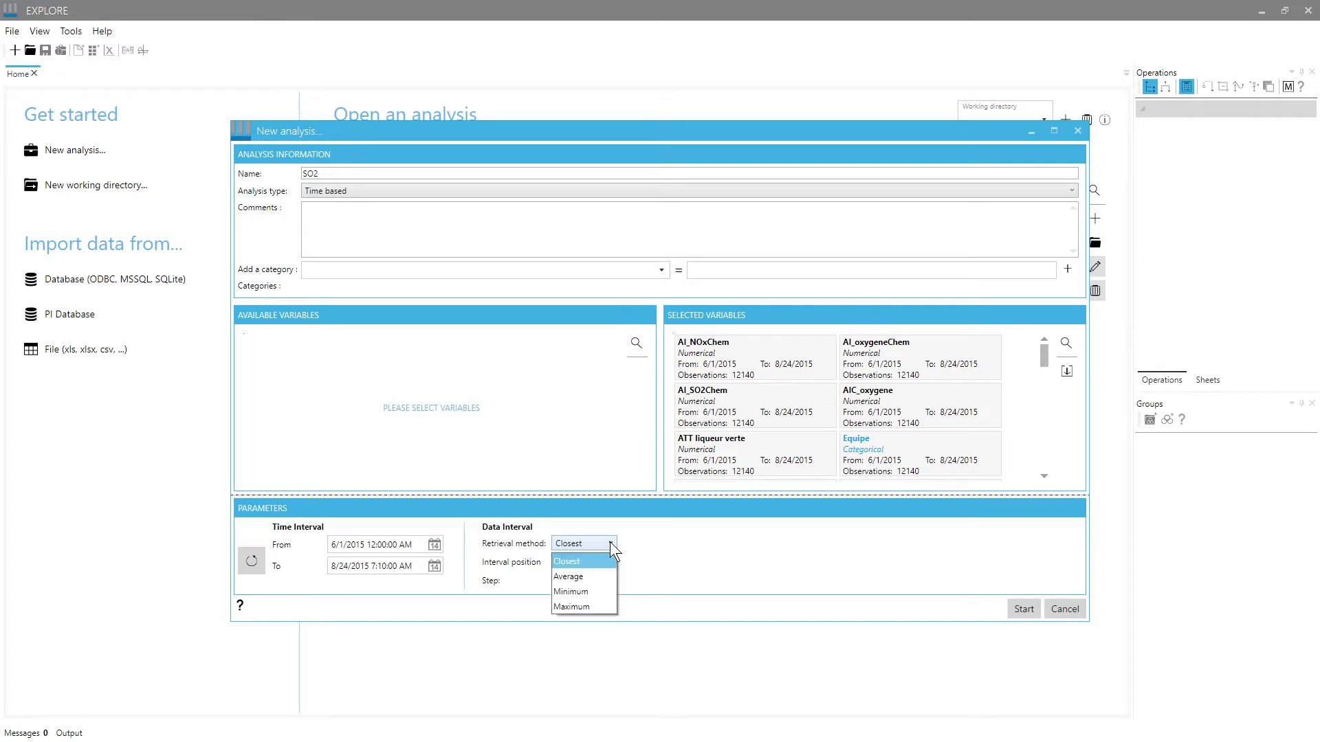
left_click(680, 553)
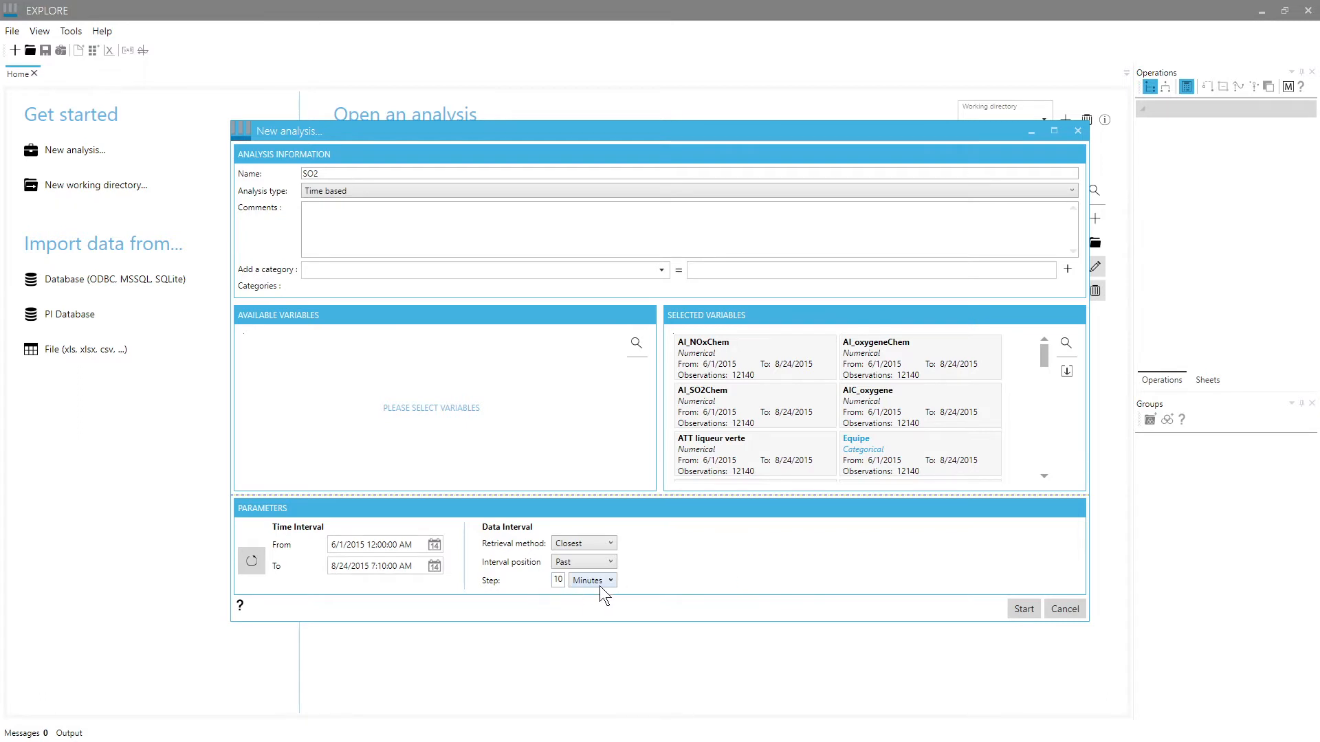
left_click(1027, 611)
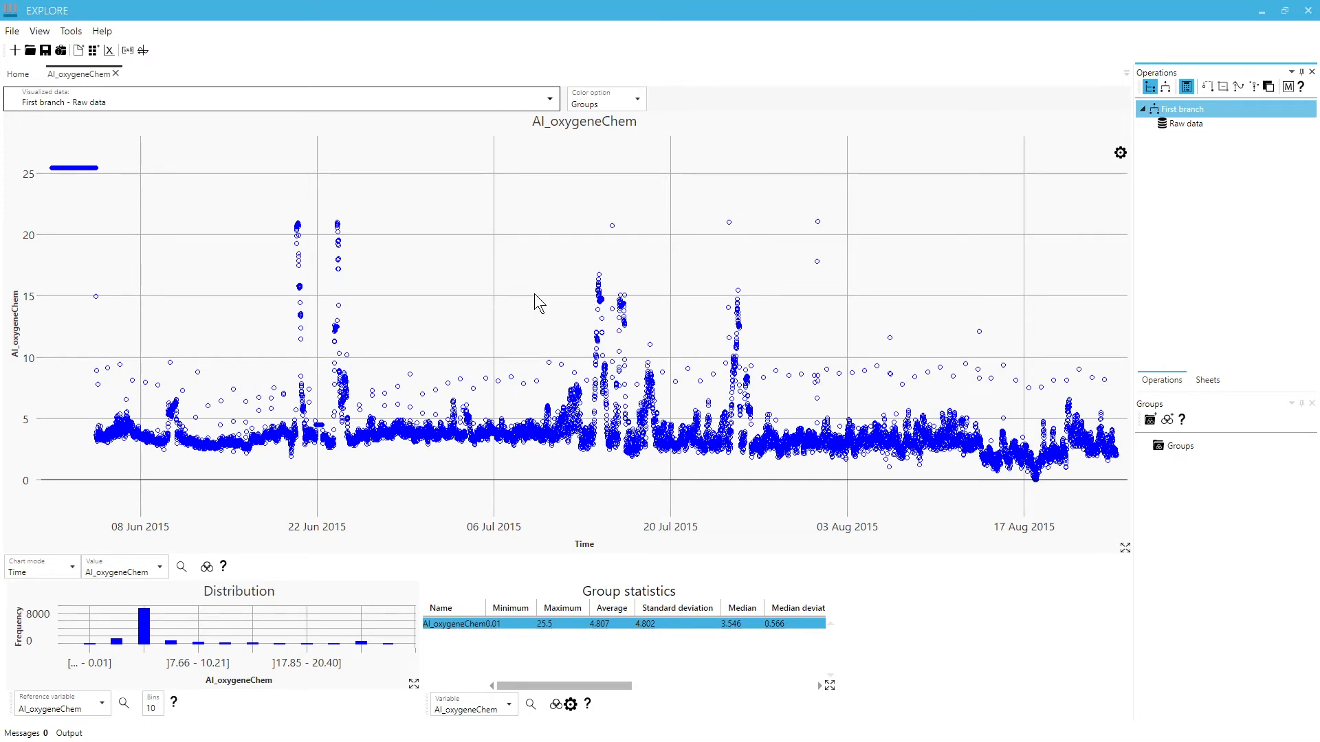
- Lasso the AI_oxygeneChem points above about 6 on the time chart and crop them out
scroll(533, 302, "down", 1)
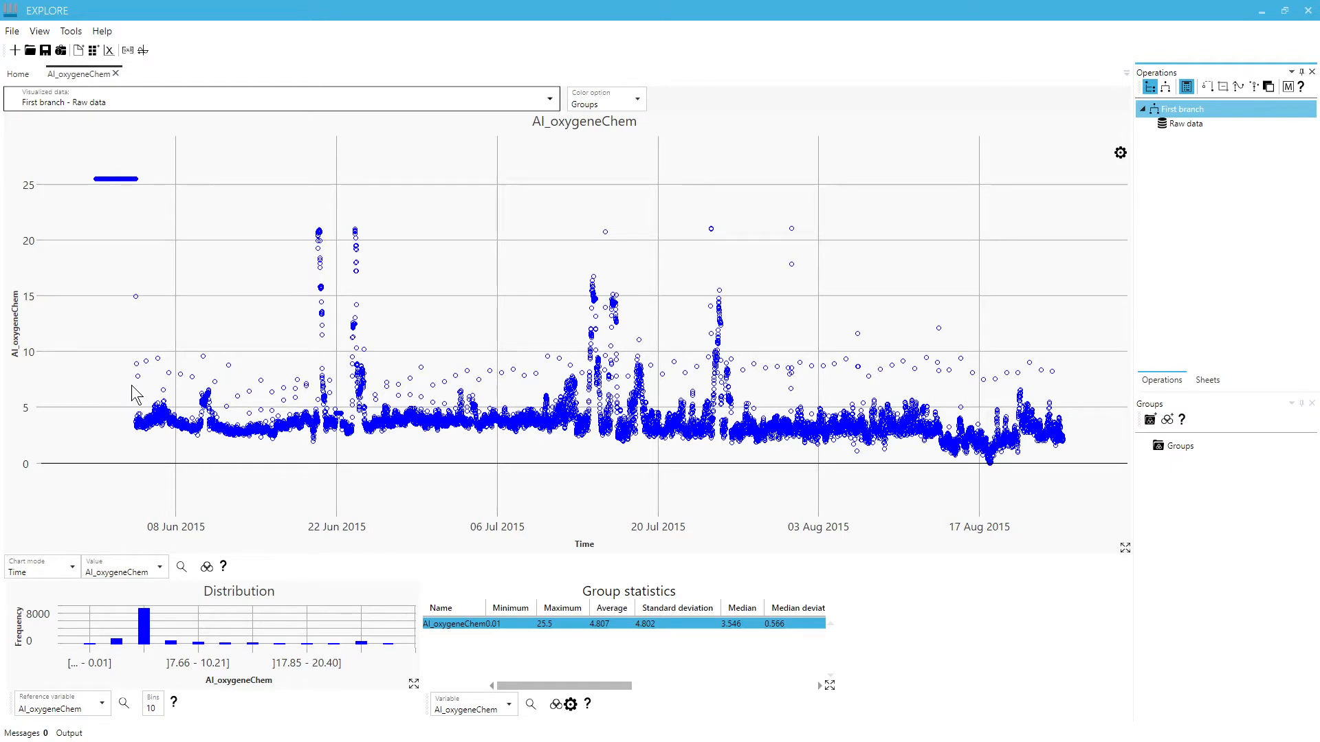
mouse_move(140, 396)
left_mouse_down()
mouse_move(88, 392)
mouse_move(46, 172)
mouse_move(440, 138)
mouse_move(1046, 214)
mouse_move(1094, 387)
mouse_move(1007, 402)
mouse_move(852, 397)
left_mouse_up()
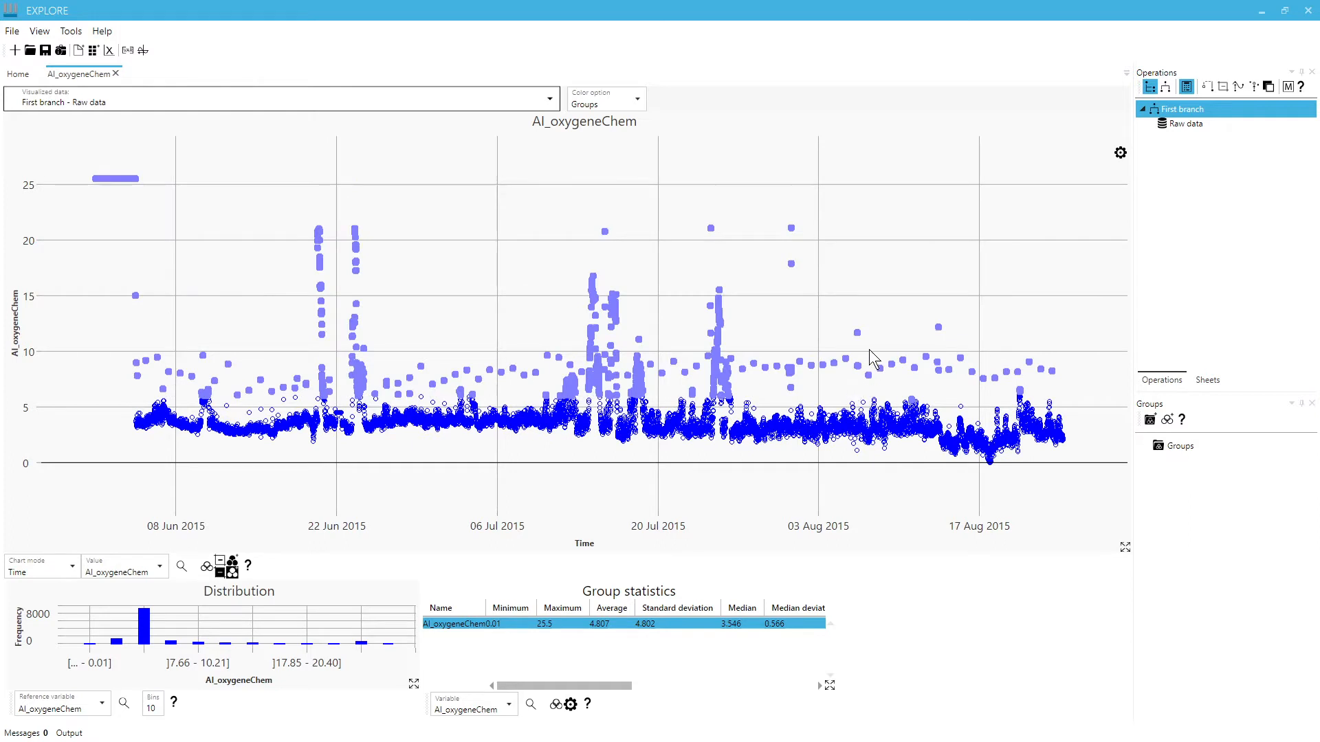
left_click(221, 570)
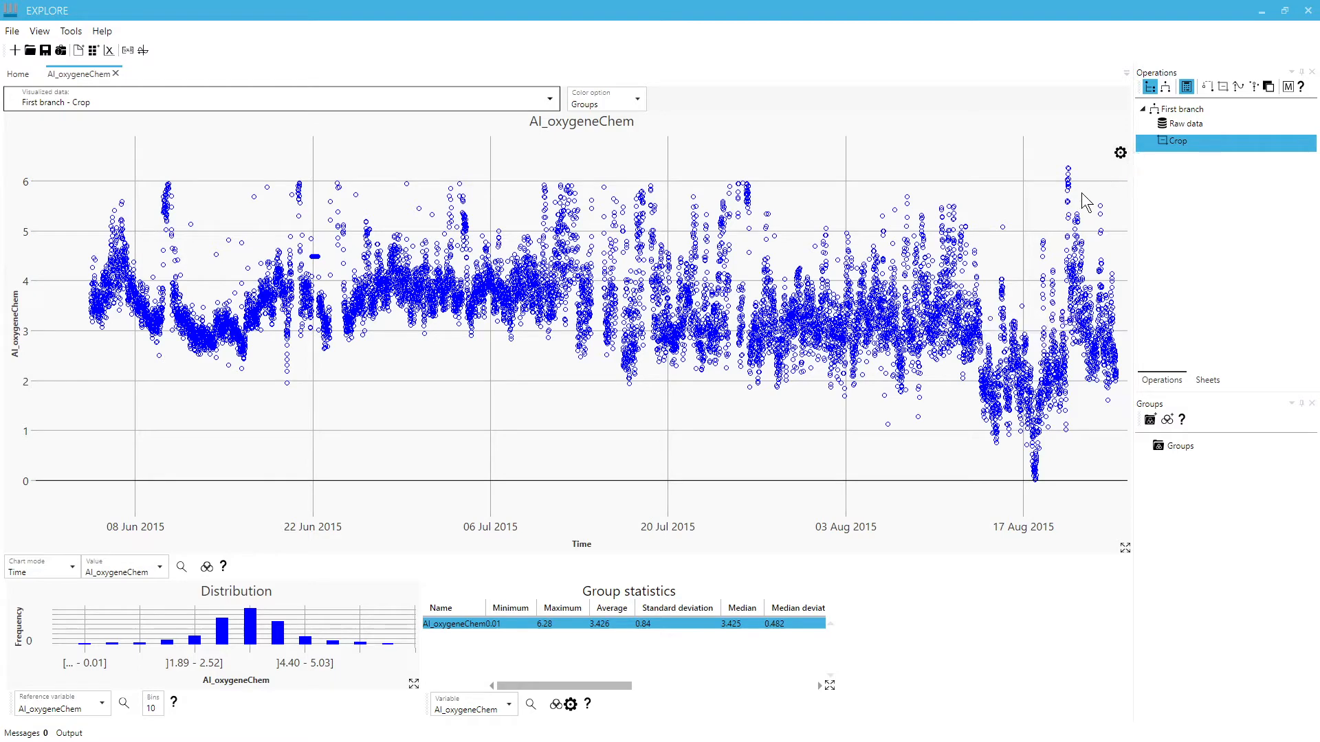
- Rename the crop operation as Crop O2 and review its settings
left_click(1178, 143)
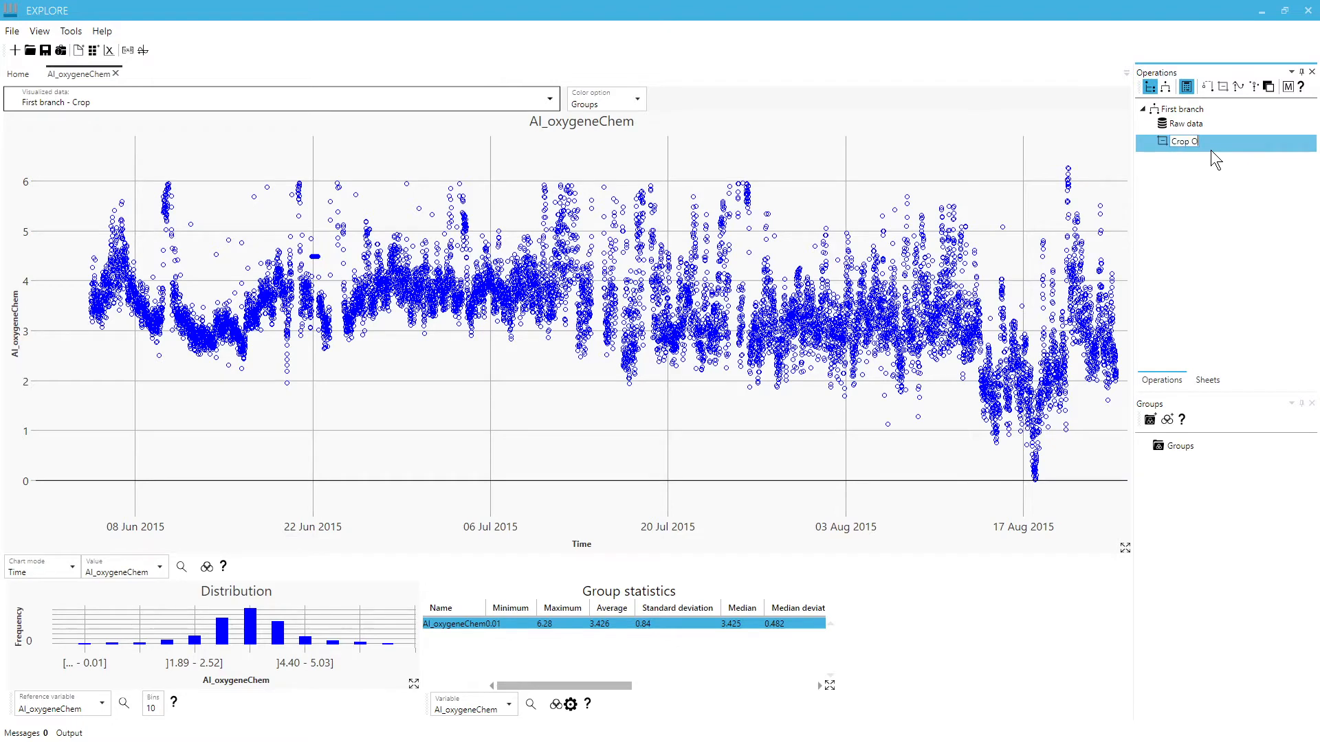
key("Return")
double_click(1181, 141)
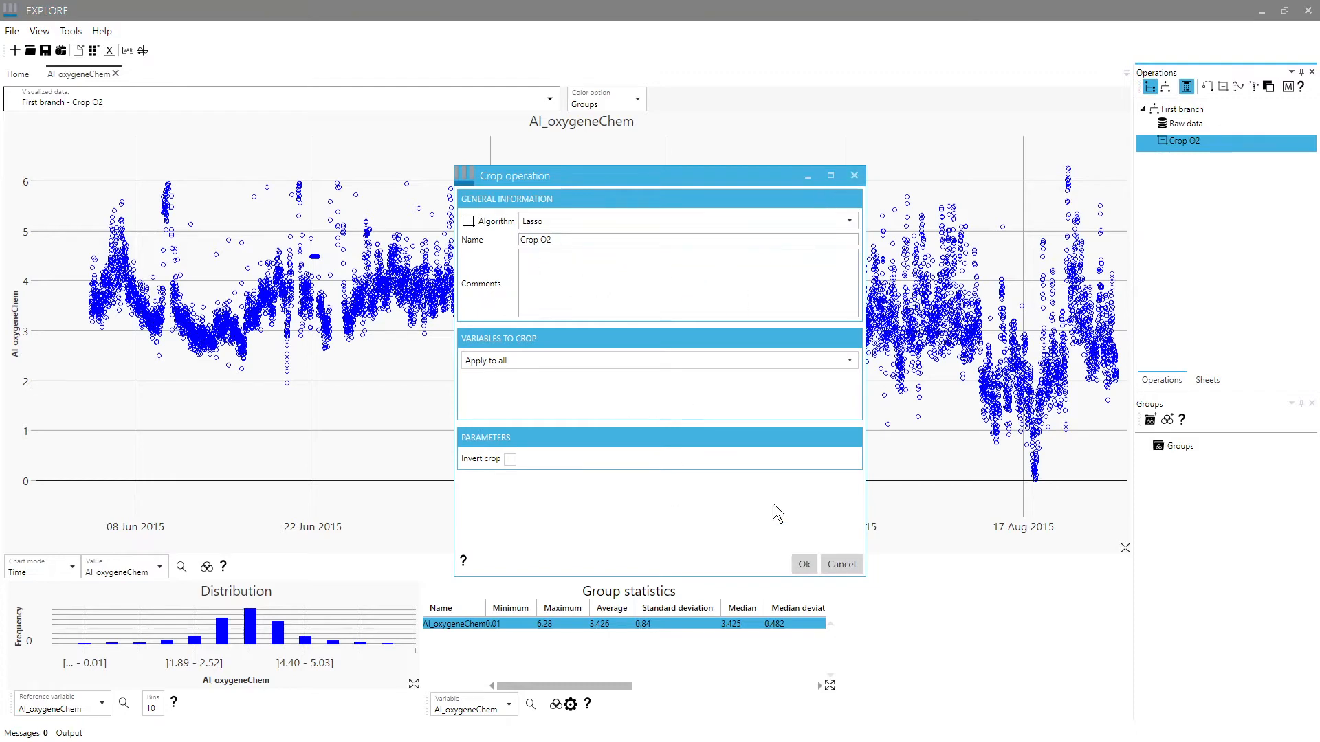
left_click(854, 176)
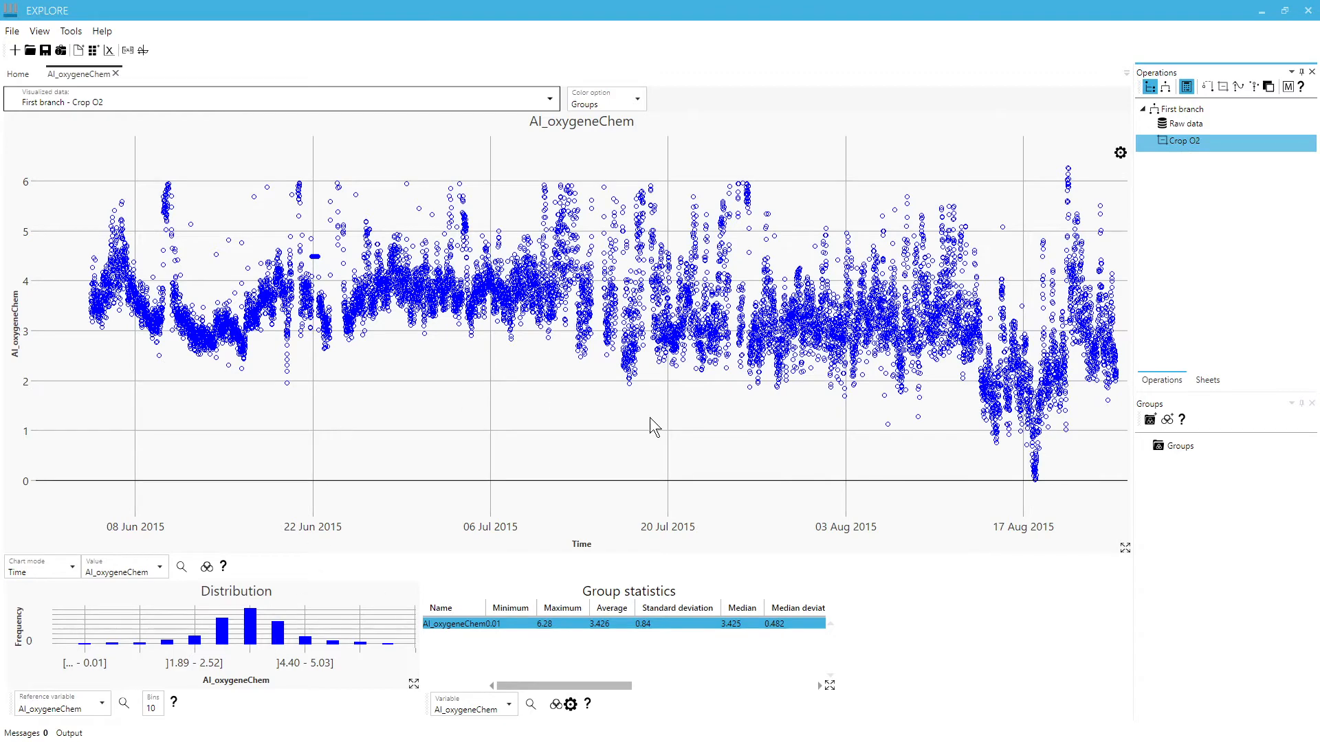
- Browse the chart's value variables and plot AI_SO2Chem over time
left_click(159, 569)
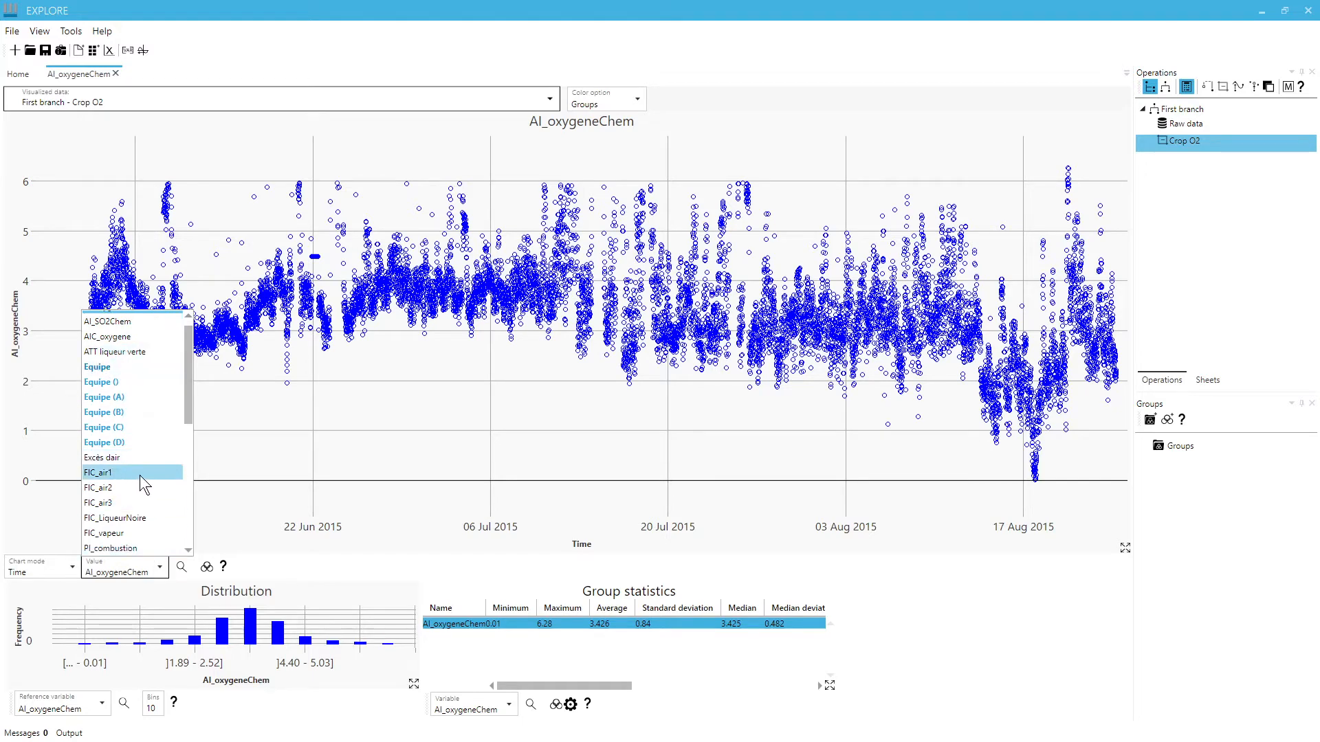
left_click(416, 410)
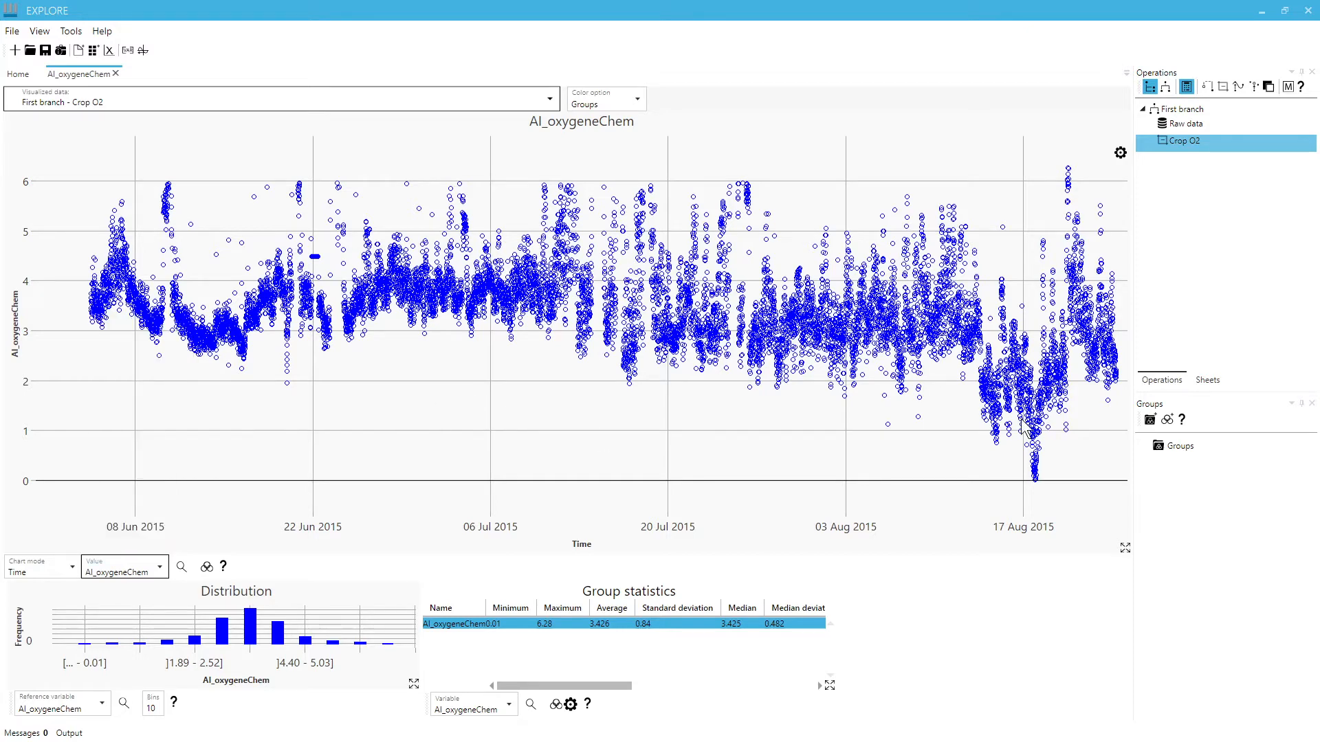
left_click(159, 568)
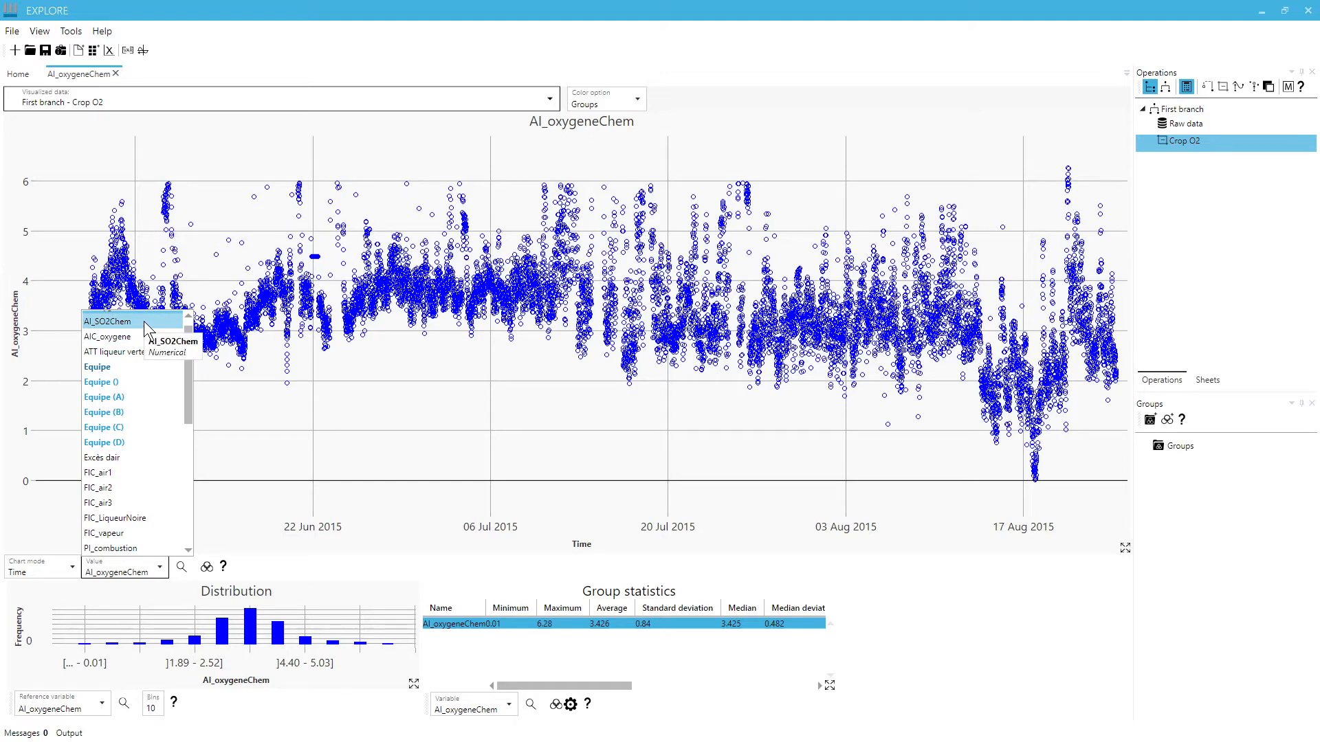
left_click(143, 320)
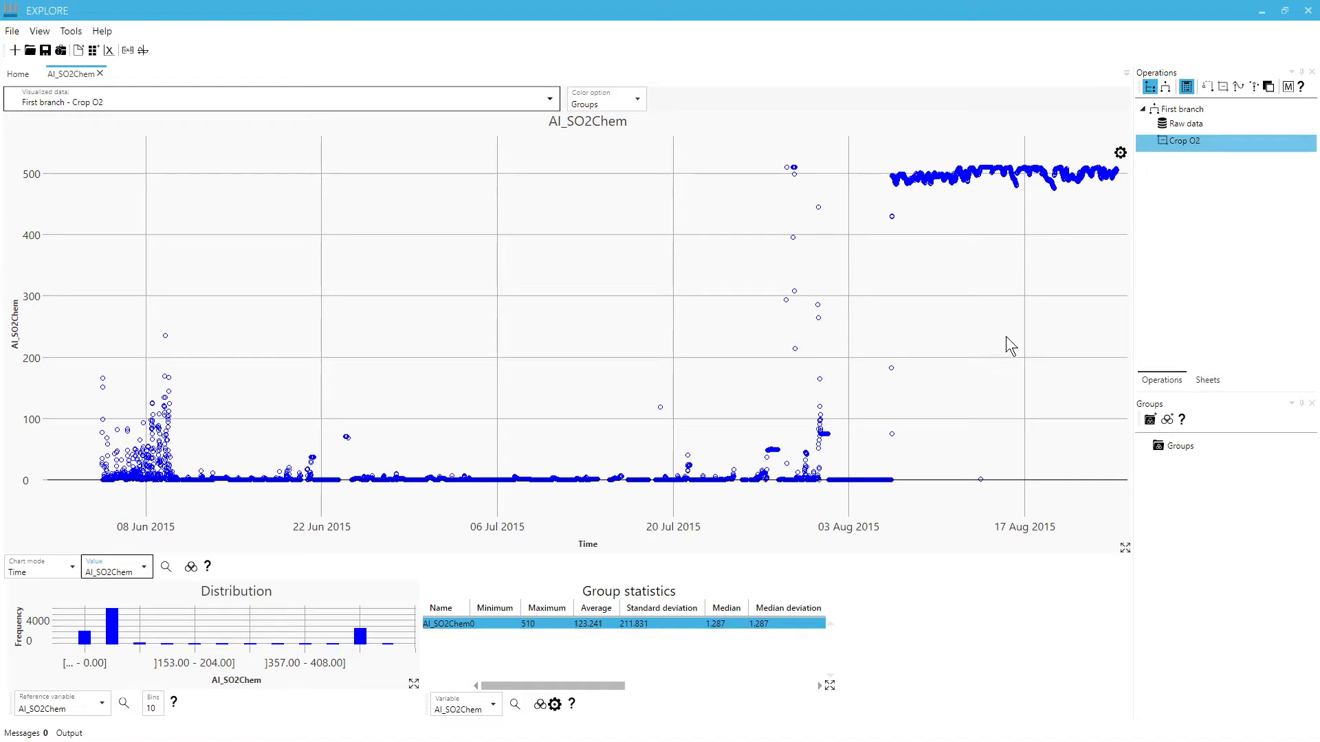
- Lasso the AI_SO2Chem points above about 400 from early August 2015 onward and create a group from them
left_click_drag(1003, 315, 901, 312)
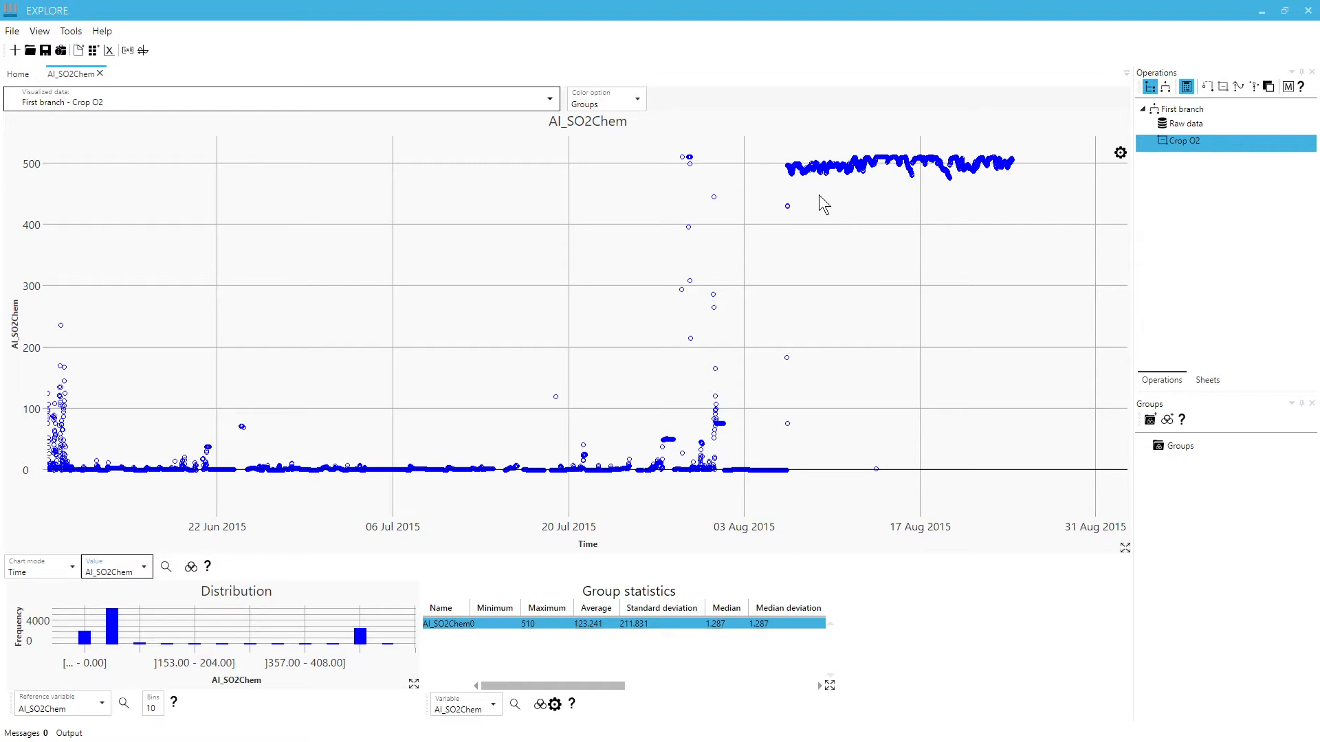
mouse_move(829, 146)
left_mouse_down()
mouse_move(760, 156)
mouse_move(828, 226)
mouse_move(1082, 180)
mouse_move(1035, 131)
left_mouse_up()
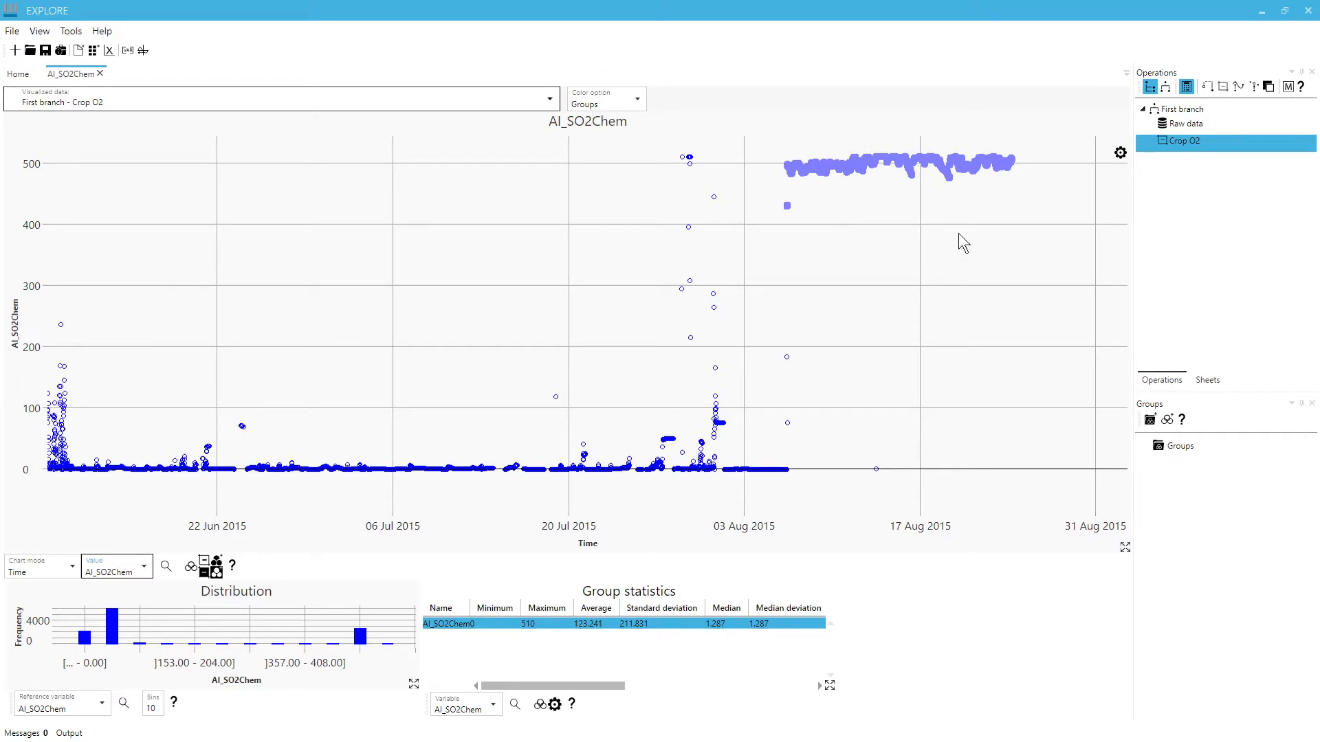
left_click(218, 568)
left_click_drag(489, 527, 789, 448)
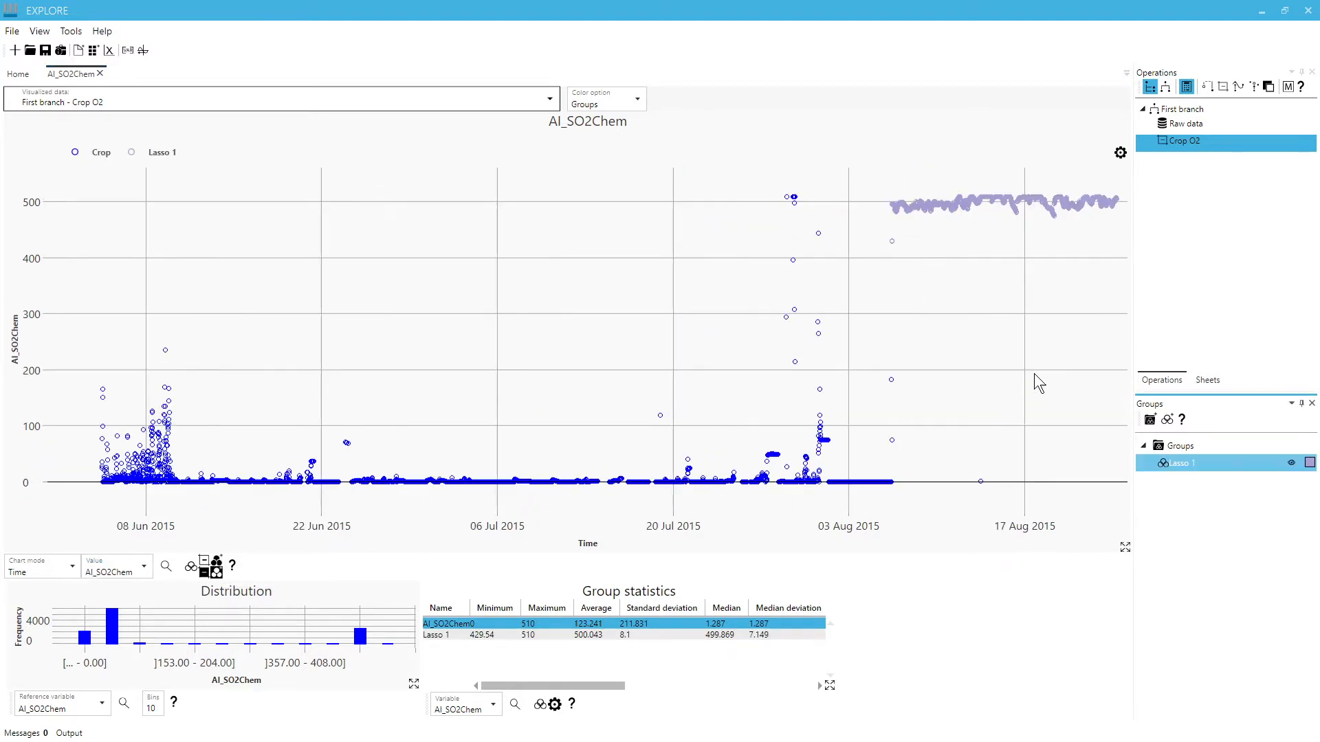
- Color the lassoed group red, and toggle its visibility off and back on
left_click(1309, 463)
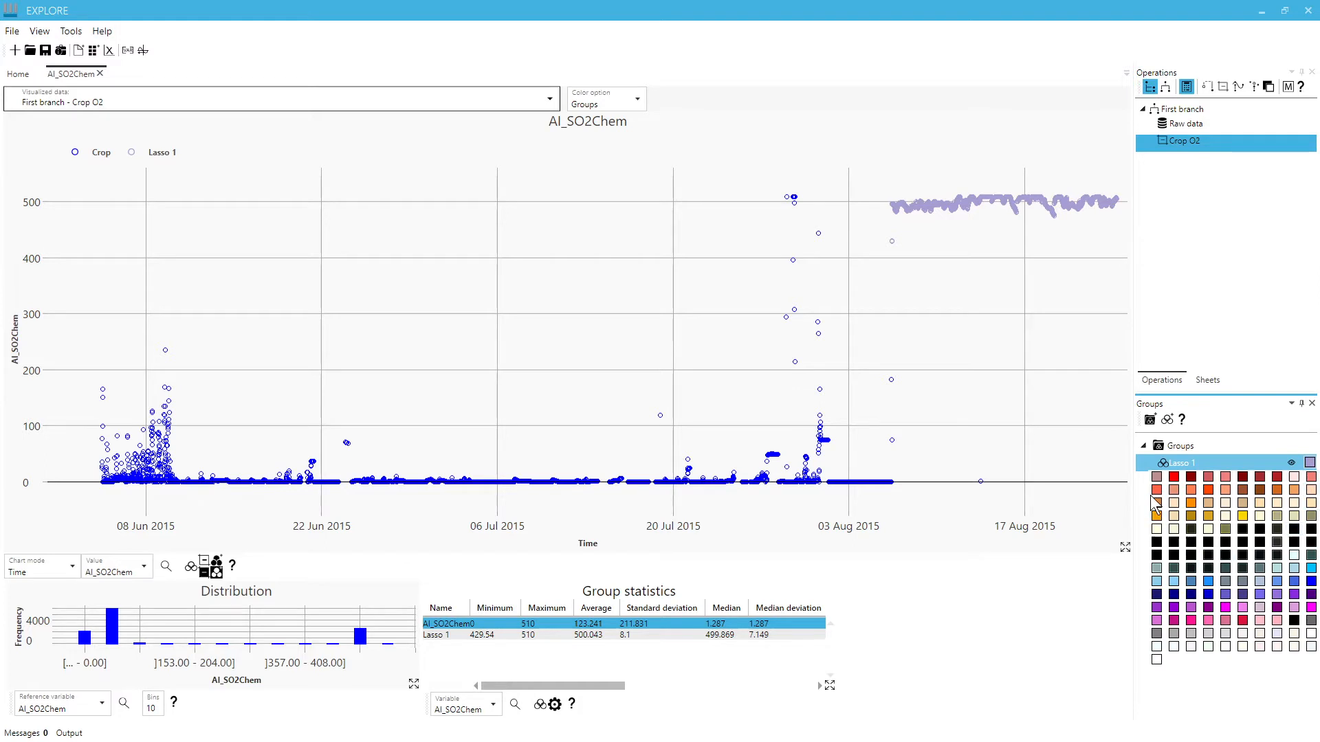
left_click(1174, 477)
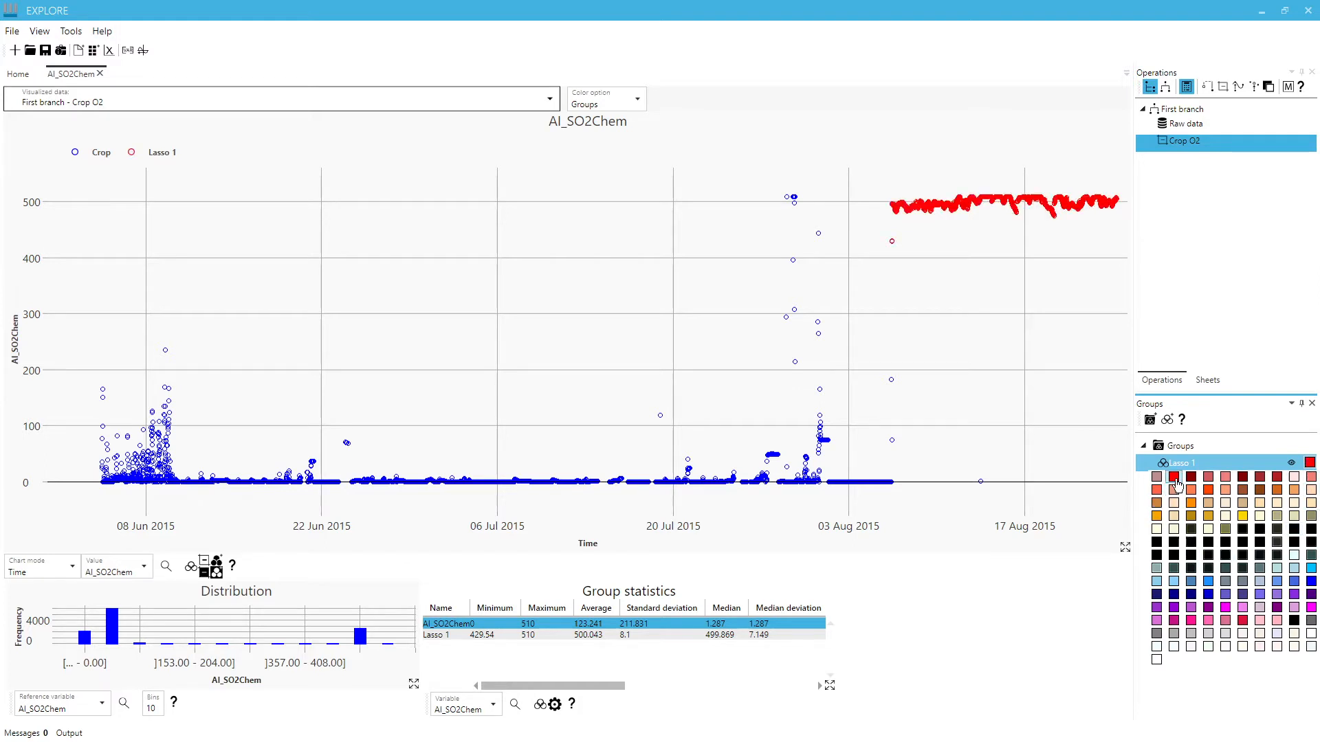
left_click(972, 319)
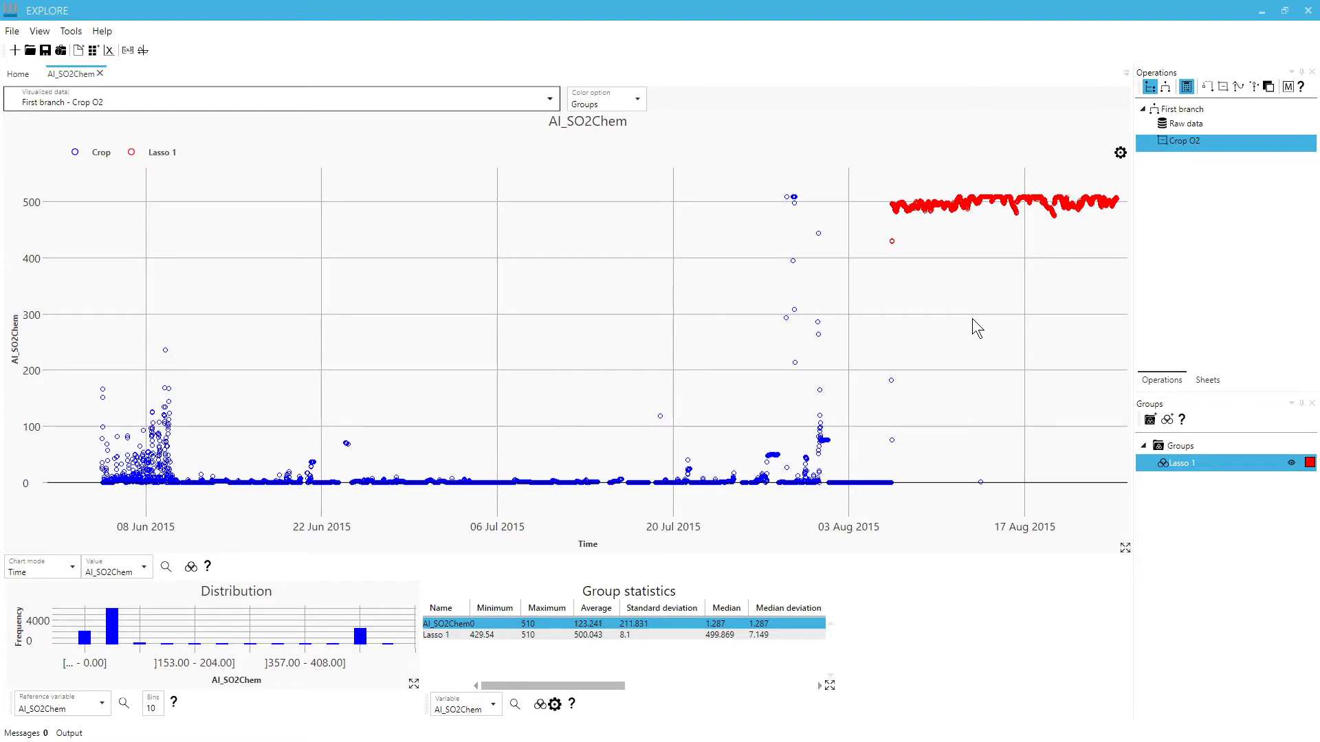
left_click(1292, 464)
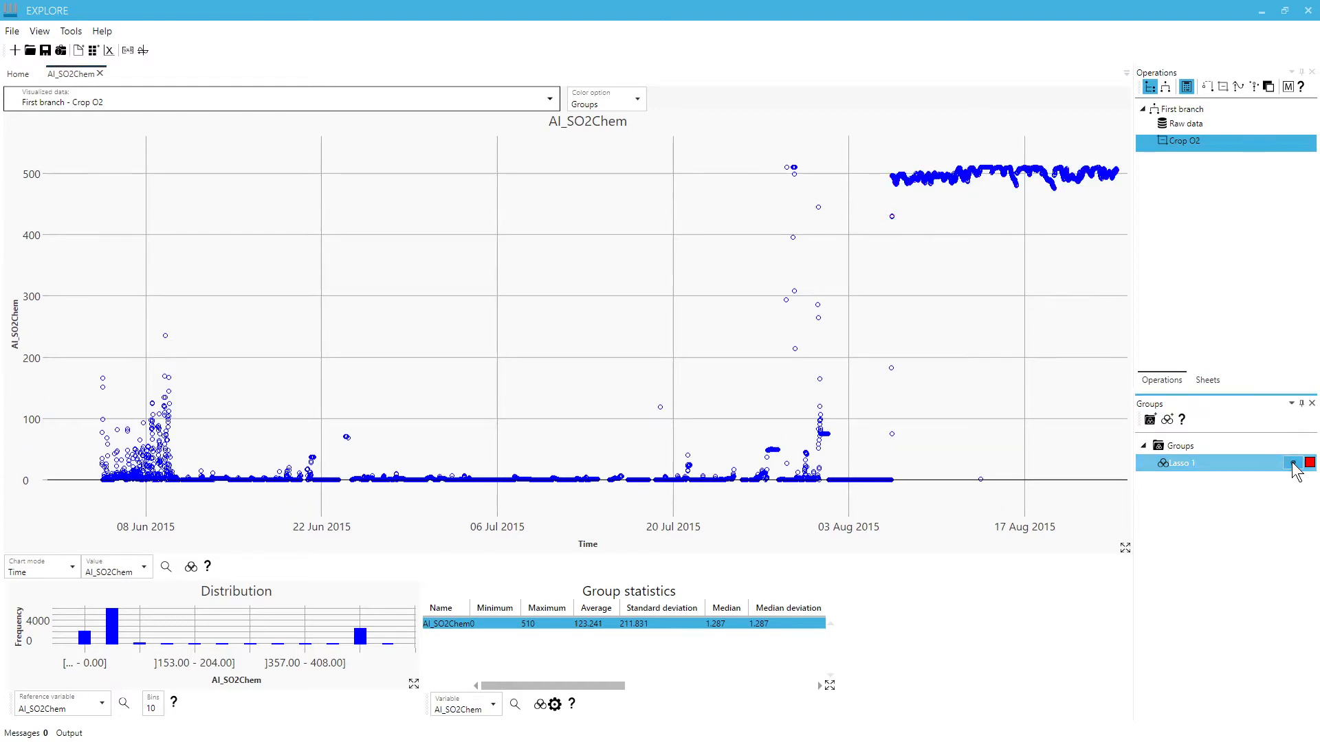
left_click(1293, 465)
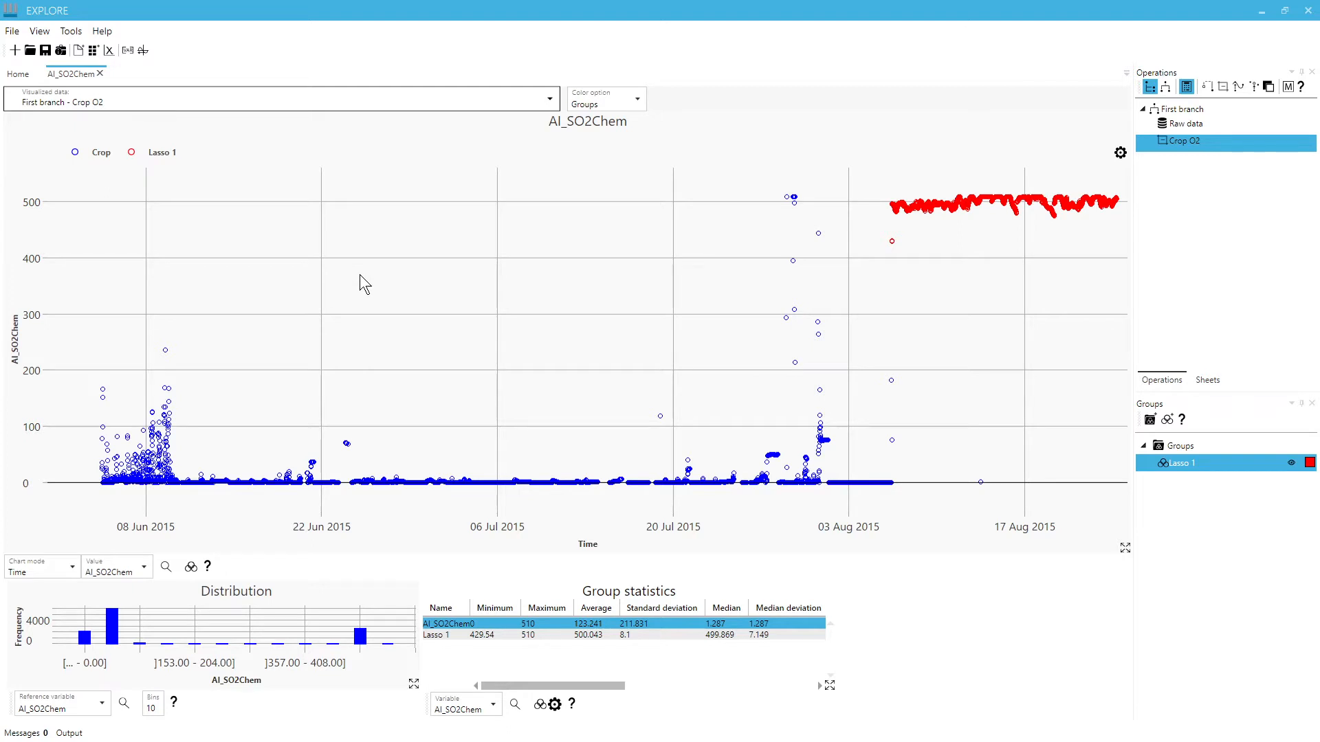
- Plot FIC_LiqueurNoire and change the chart to Scatter mode with FIC_air1 on the X axis
left_click(133, 574)
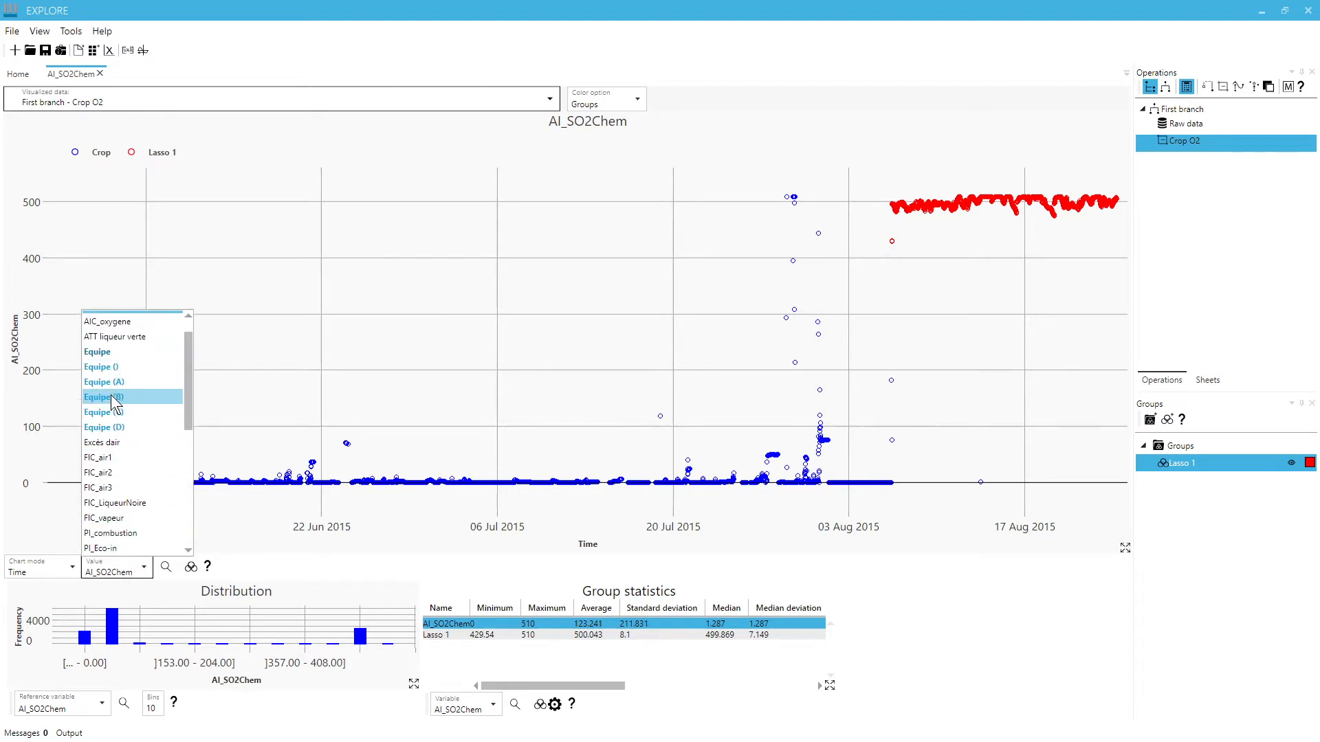
left_click(135, 504)
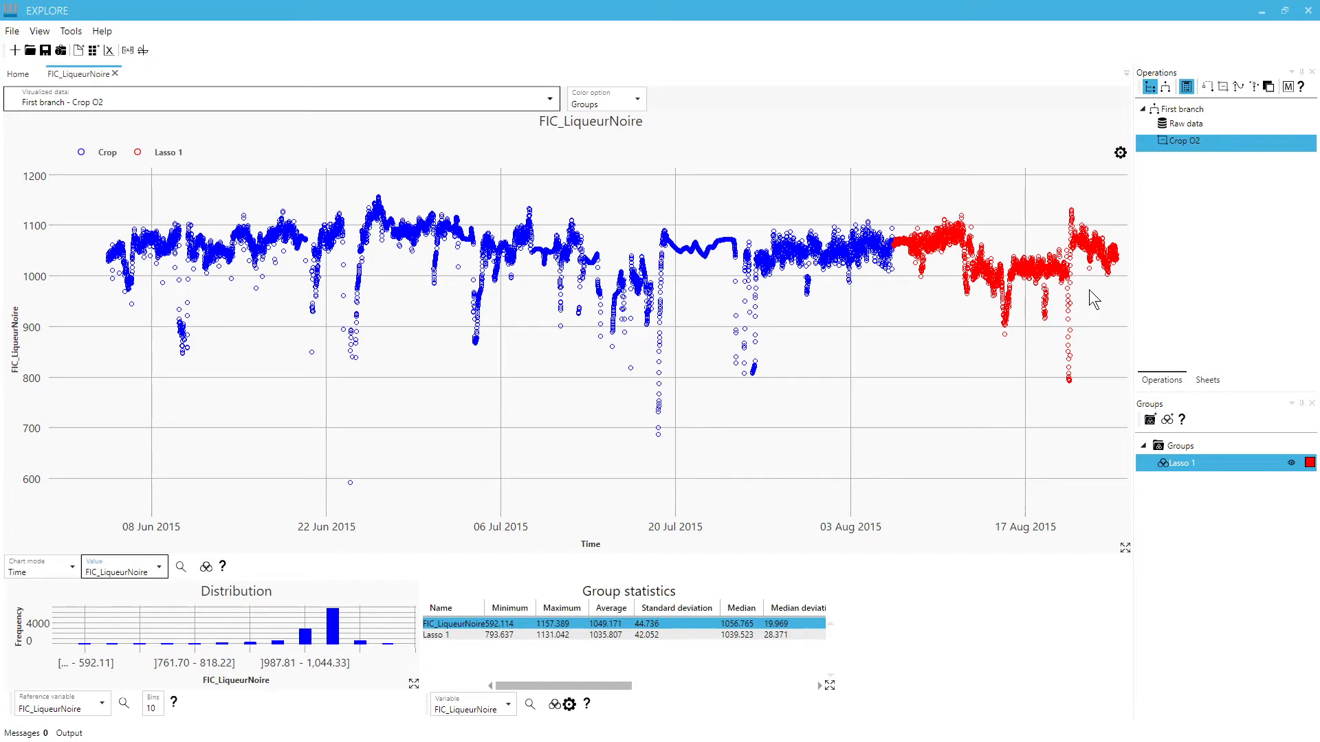
left_click(45, 572)
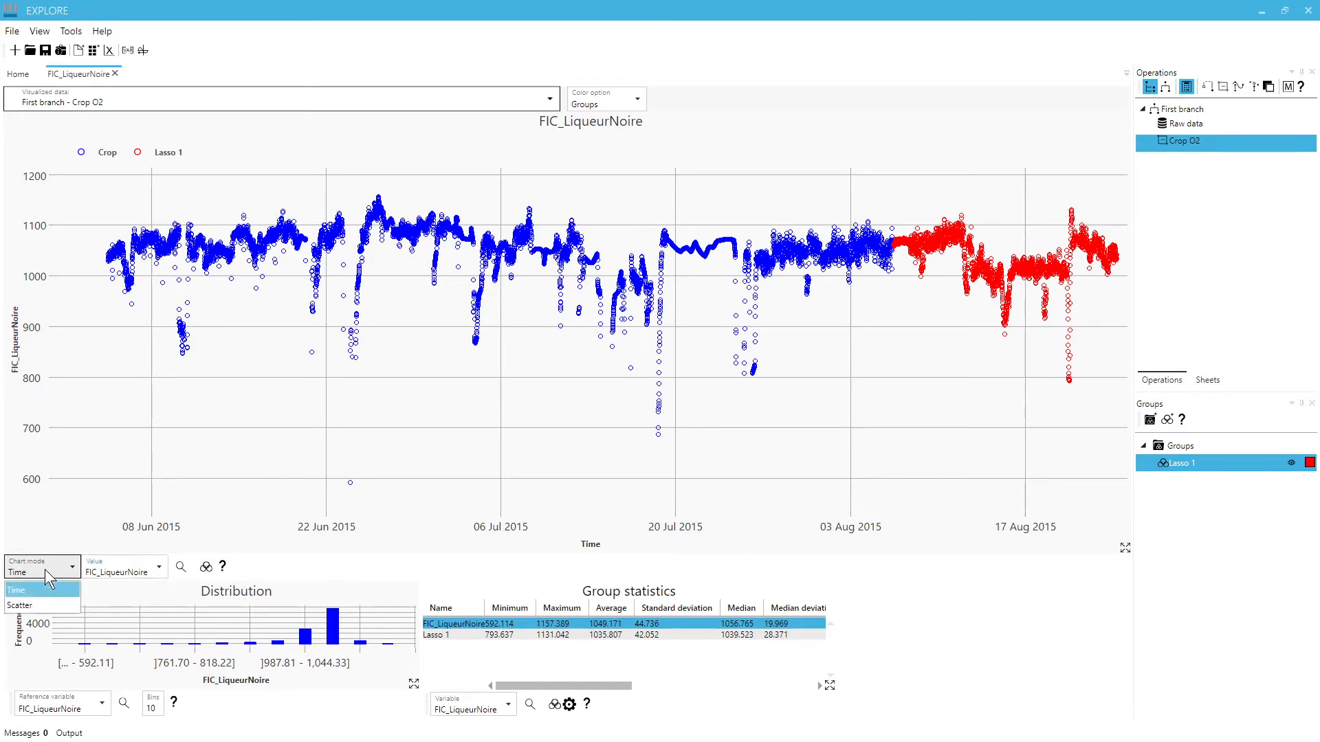
left_click(69, 605)
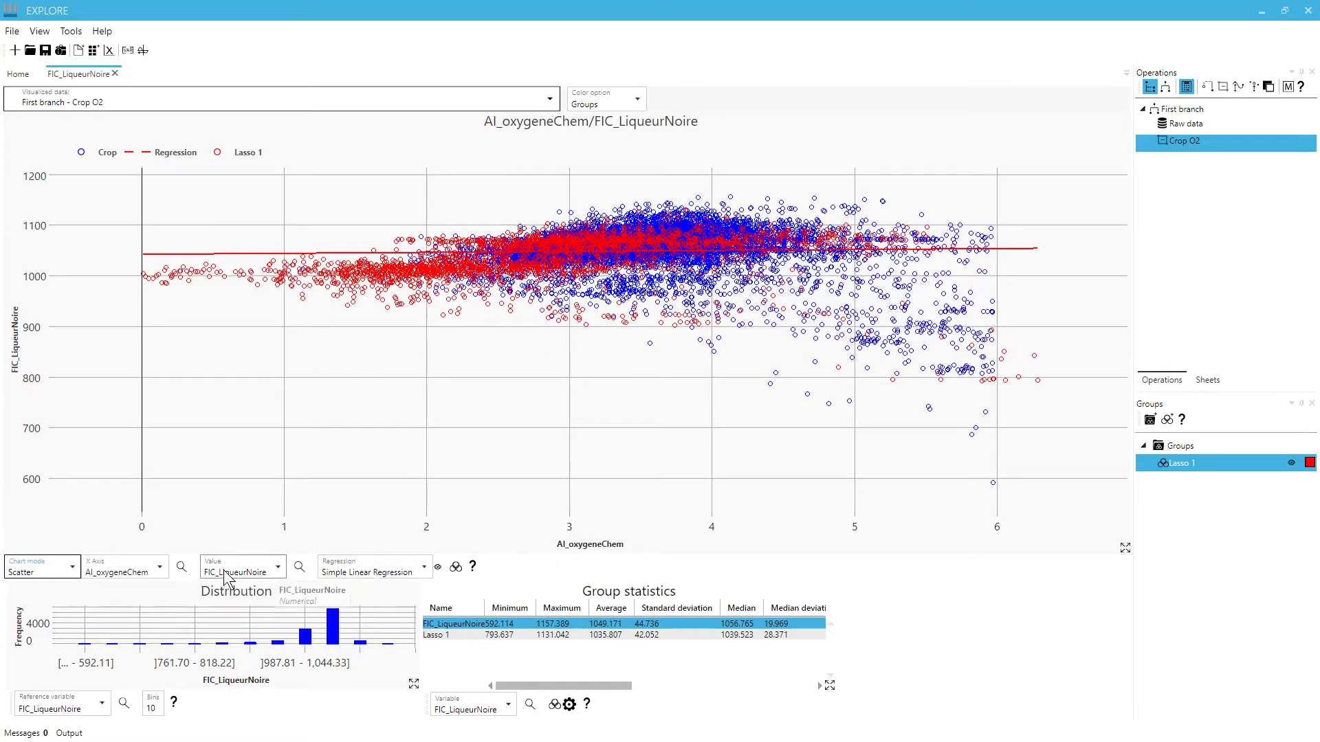
left_click(155, 572)
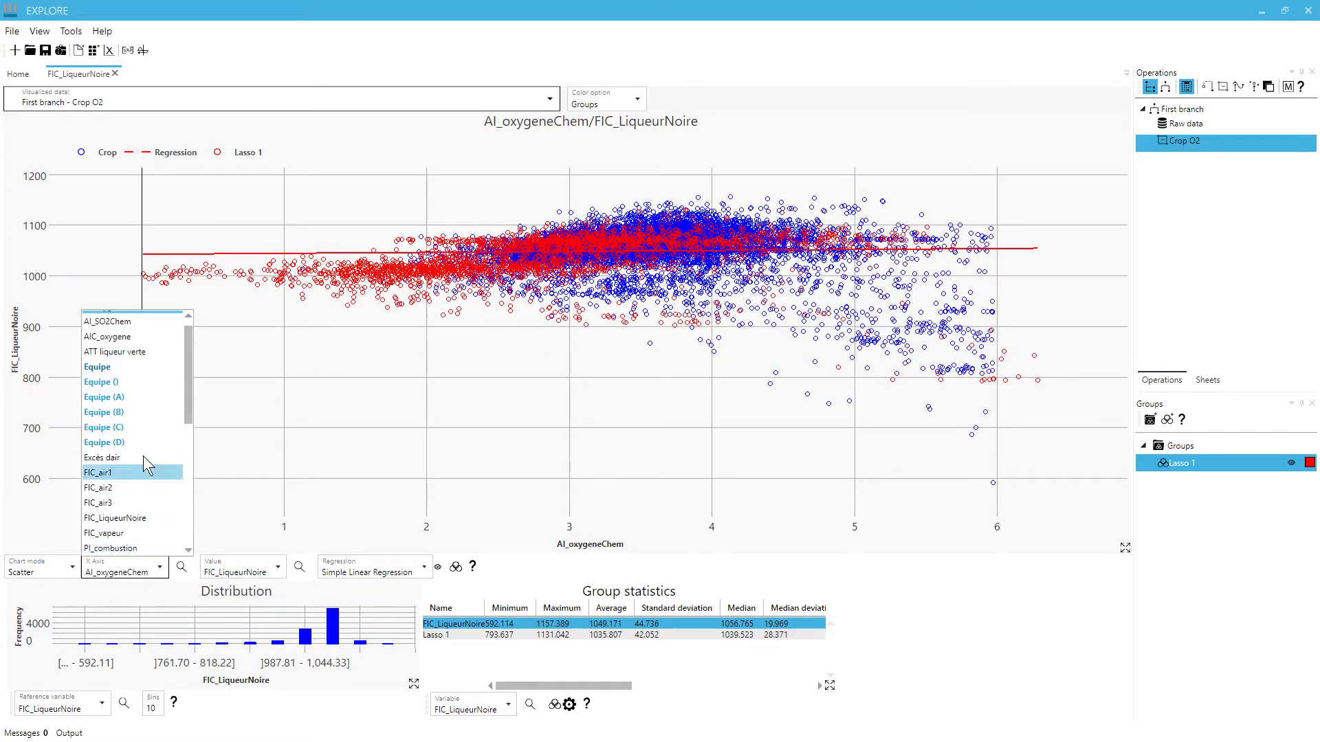
left_click(130, 474)
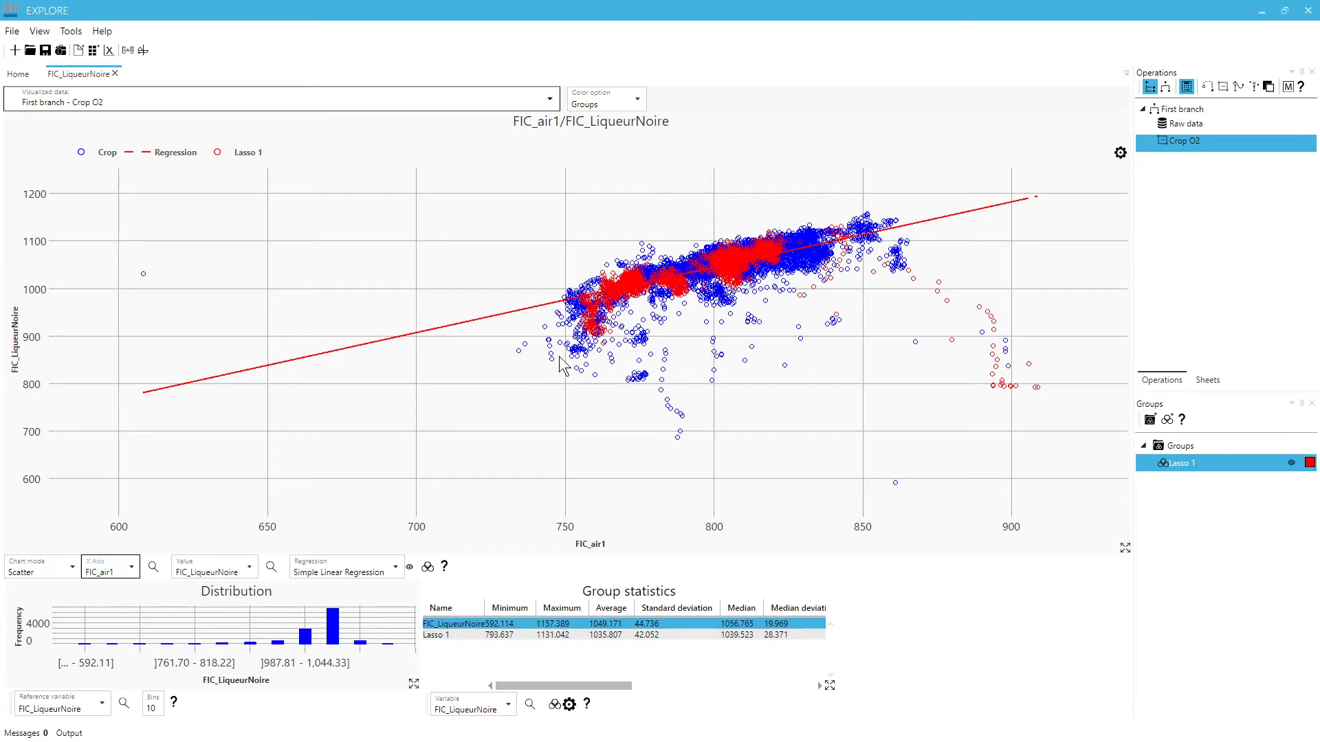
- Lasso the outliers below the main cloud and the isolated point near FIC_air1 610, and crop them out as Crop BL-Air
mouse_move(535, 368)
left_mouse_down()
mouse_move(610, 474)
mouse_move(1086, 447)
mouse_move(1014, 250)
mouse_move(945, 253)
left_mouse_up()
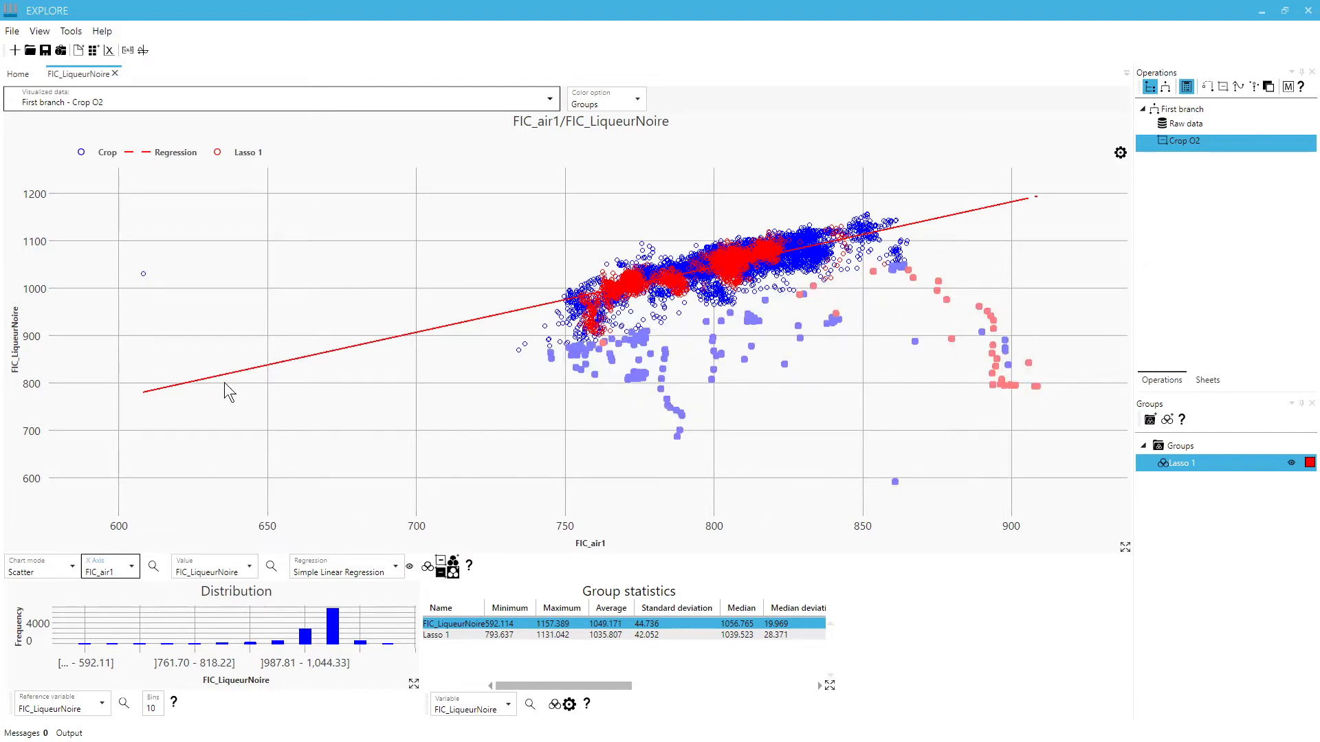
mouse_move(125, 298)
left_mouse_down()
mouse_move(200, 203)
mouse_move(127, 363)
left_mouse_up()
left_click(444, 569)
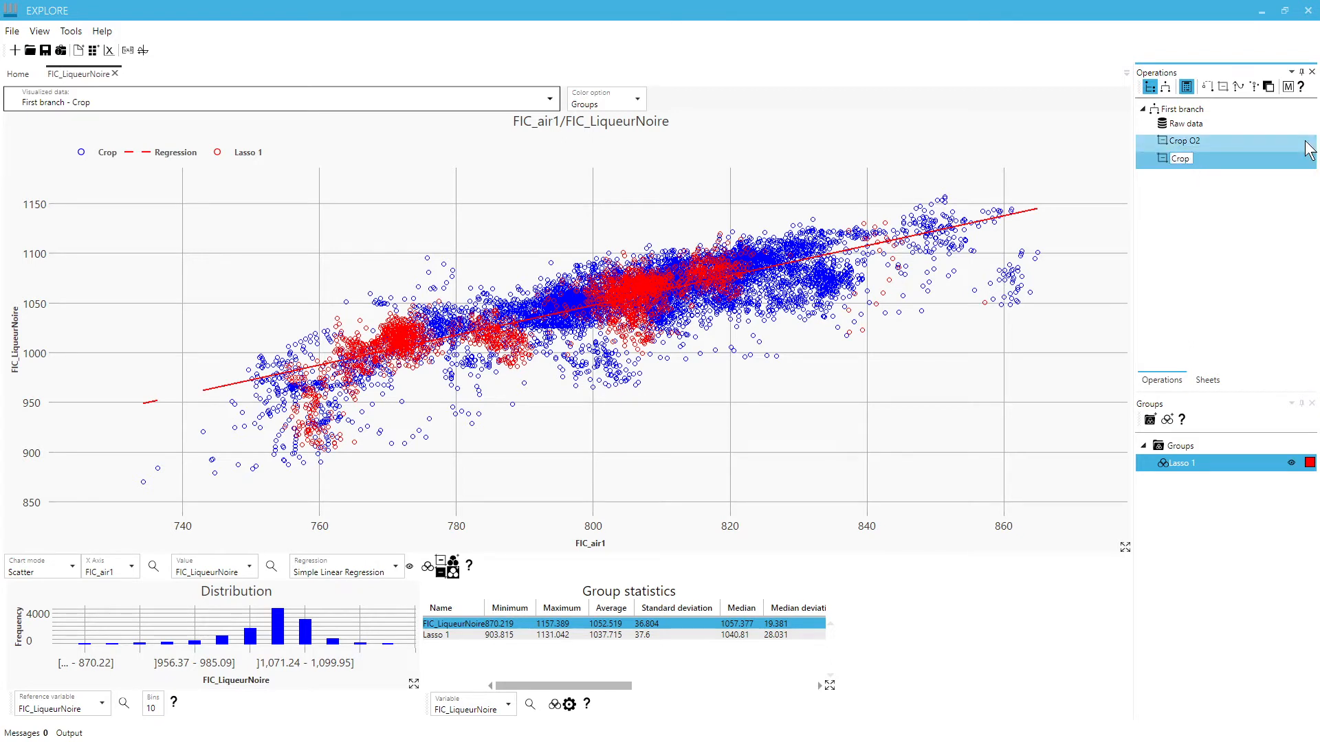
type("BL-Air")
key("Return")
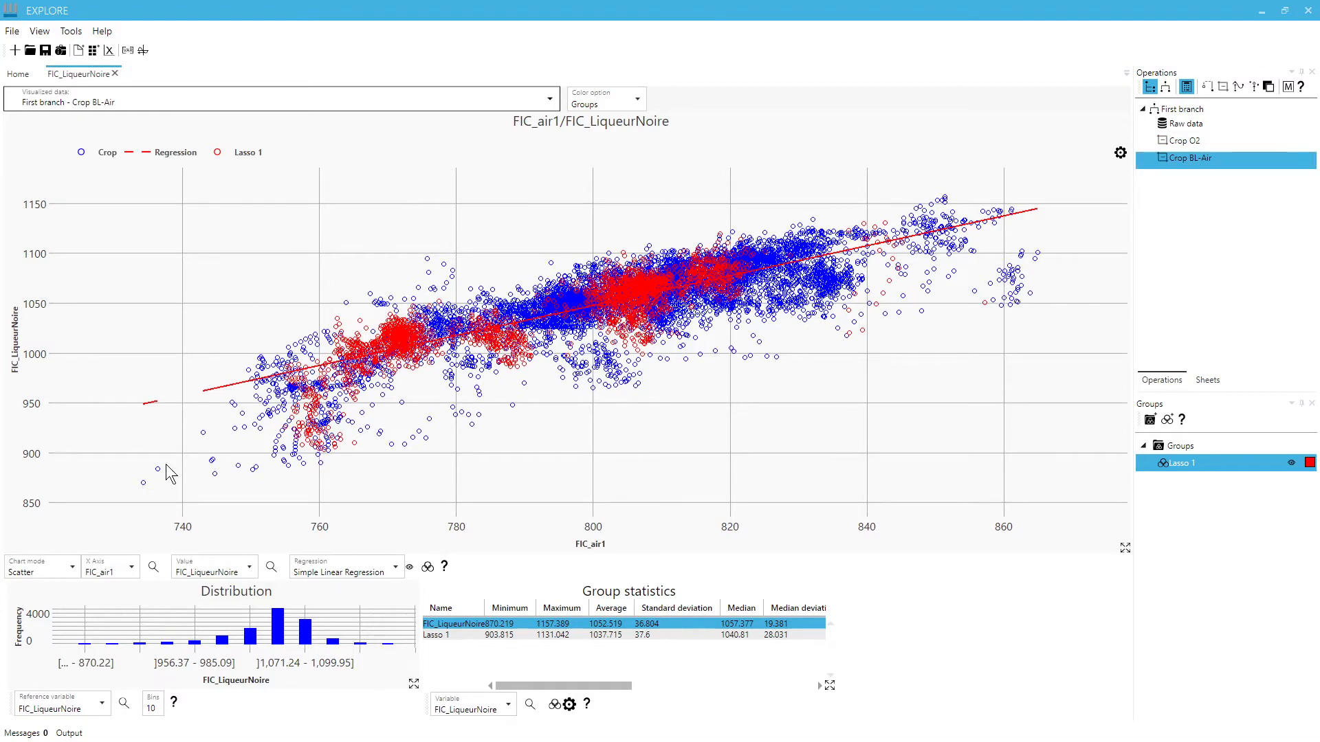
- Return the FIC_LiqueurNoire chart to Time mode and create a new generic sheet
left_click(49, 570)
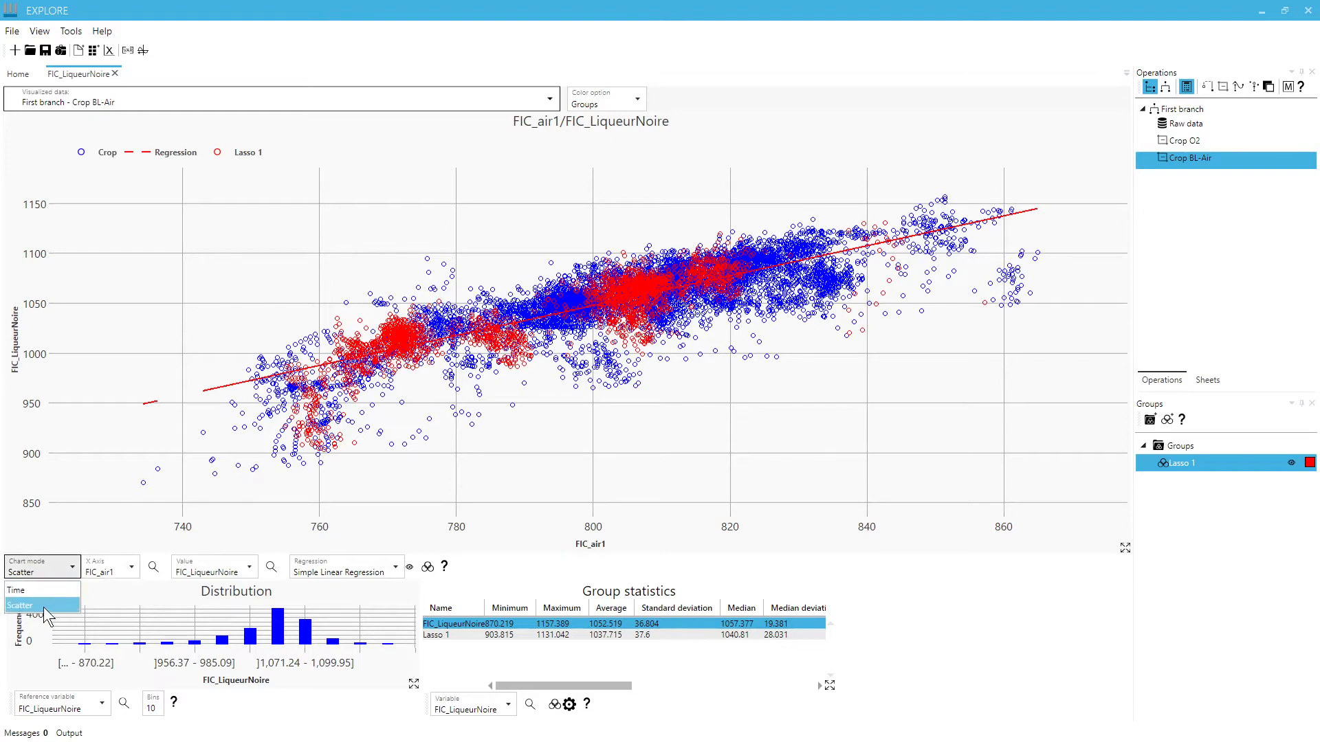
left_click(38, 591)
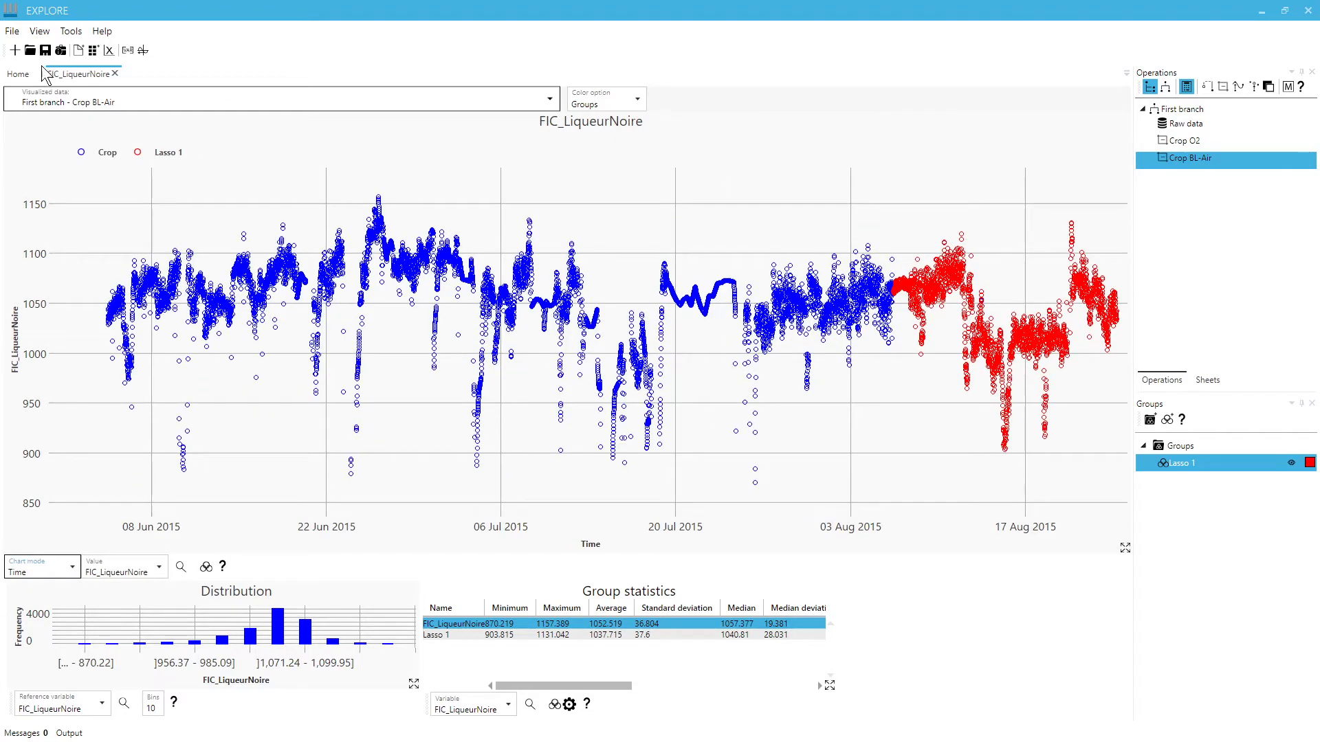
left_click(41, 31)
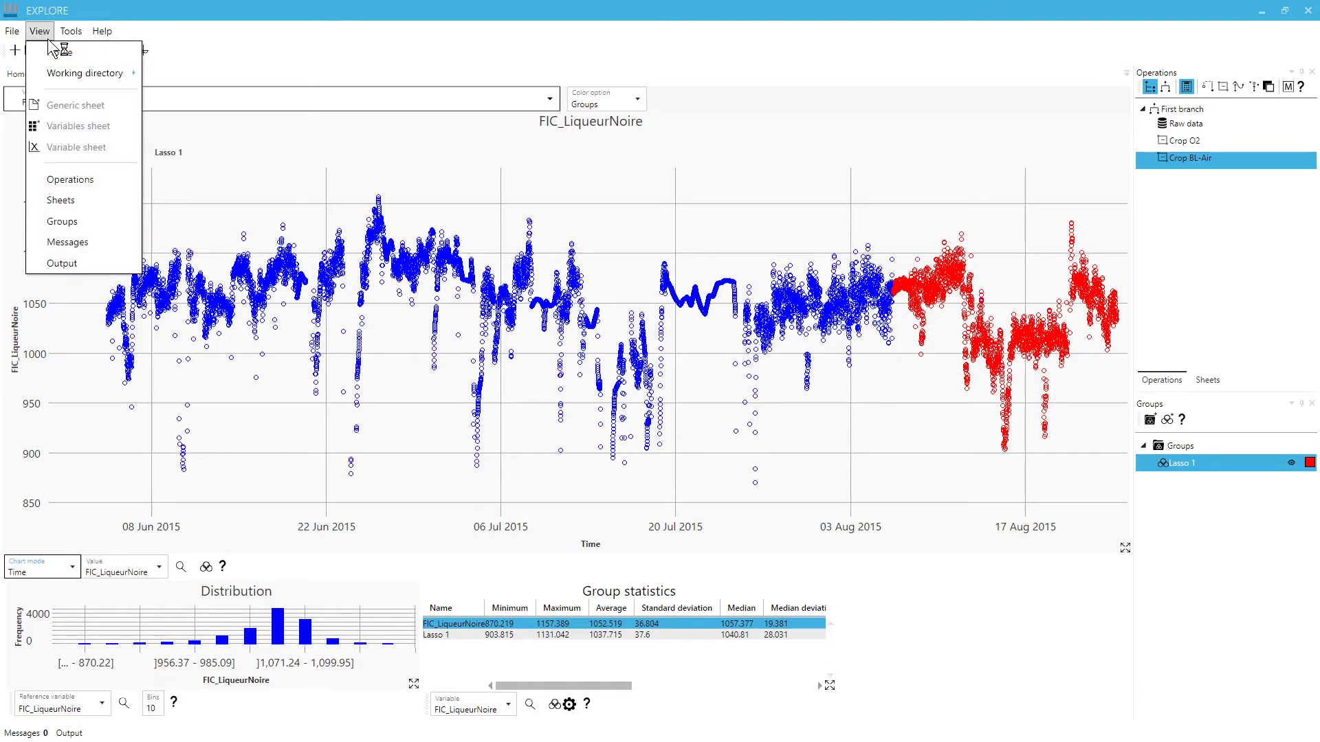
left_click(71, 31)
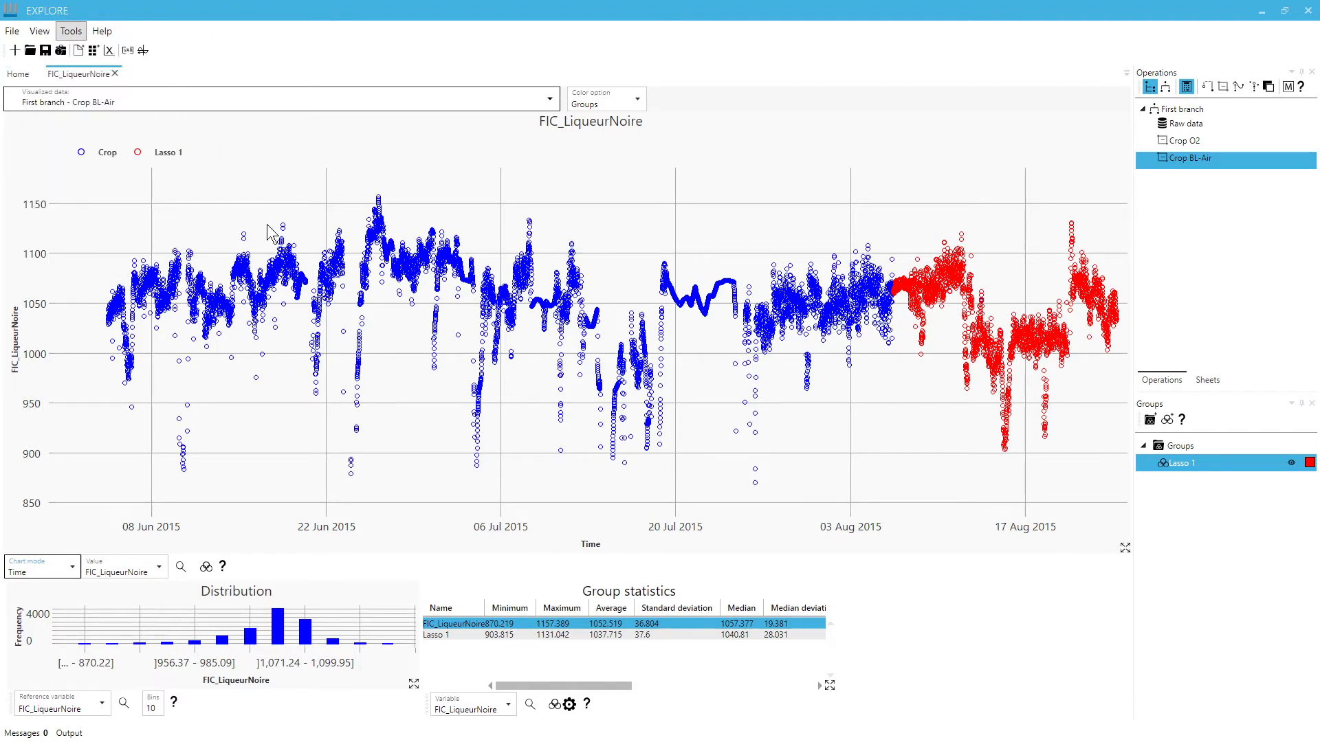
left_click(78, 51)
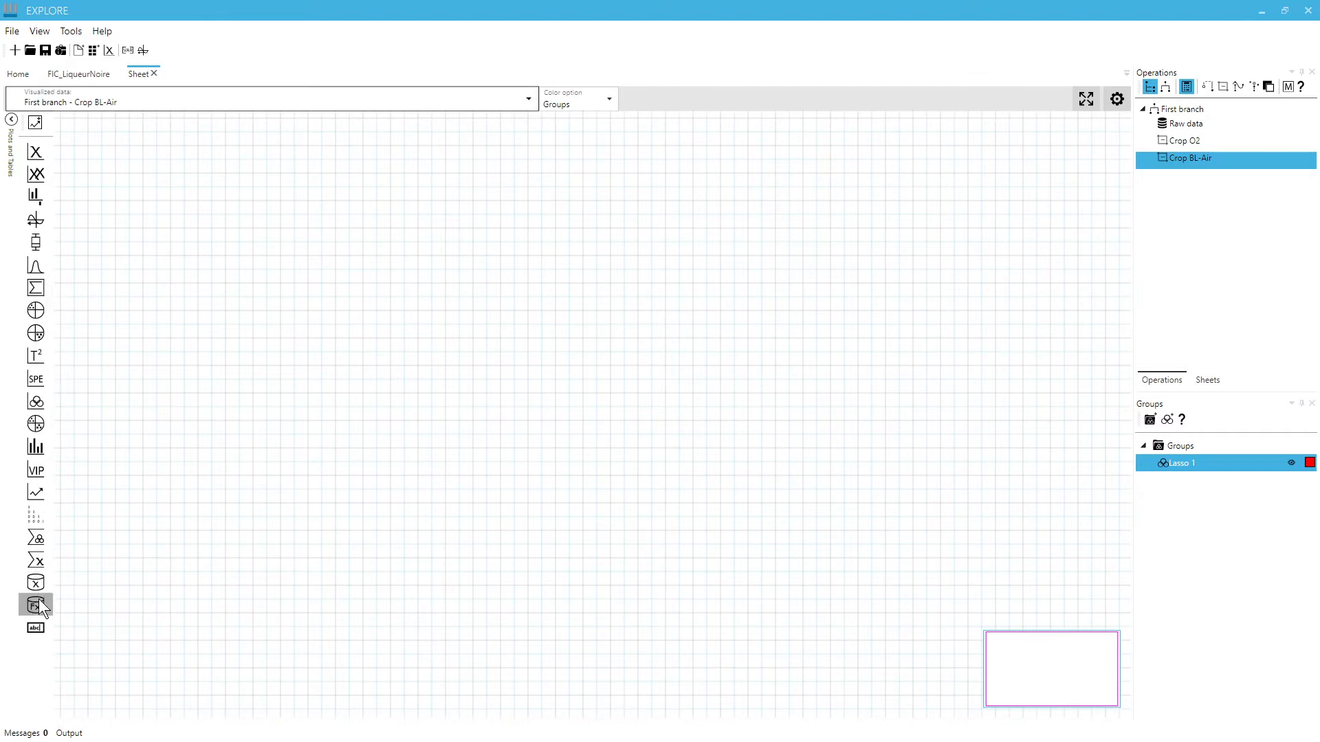
- Add Comments, Variable, Correlations and Correlations matrix blocks to the sheet
left_click(35, 121)
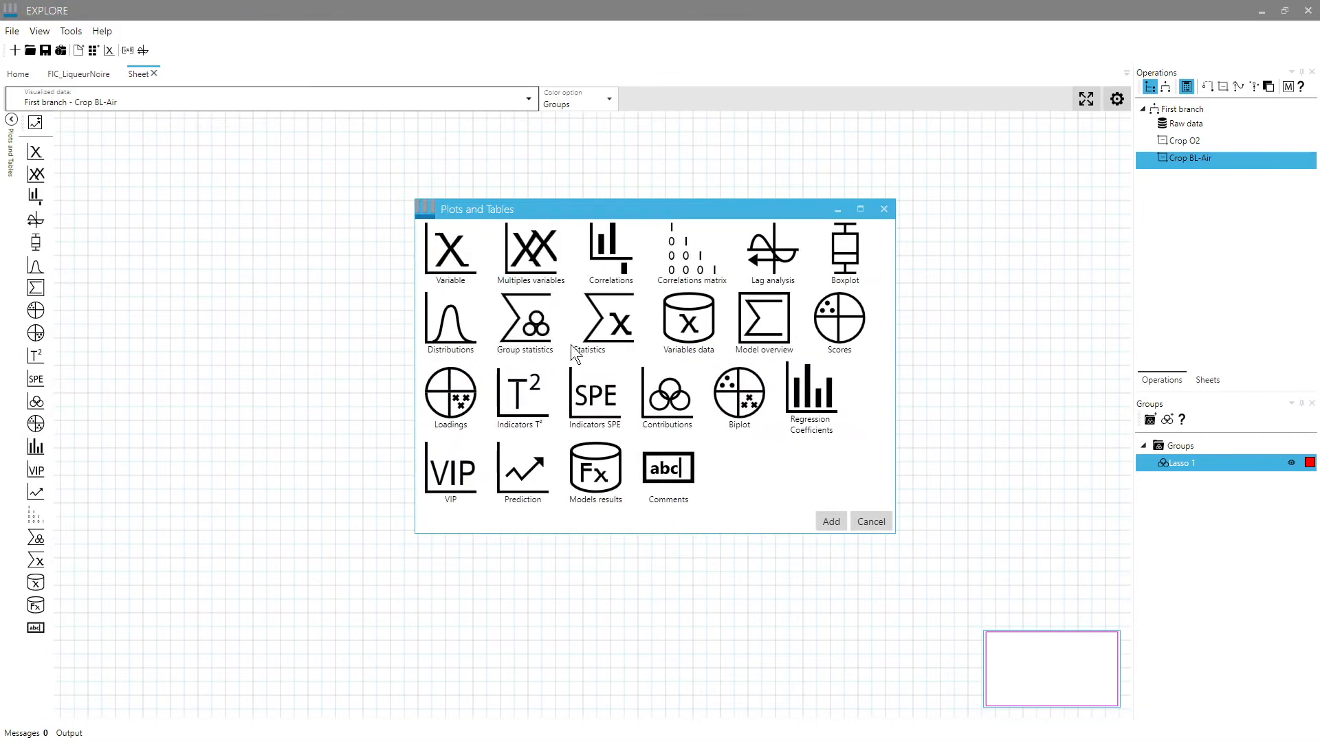
left_click(669, 474)
left_click(461, 266)
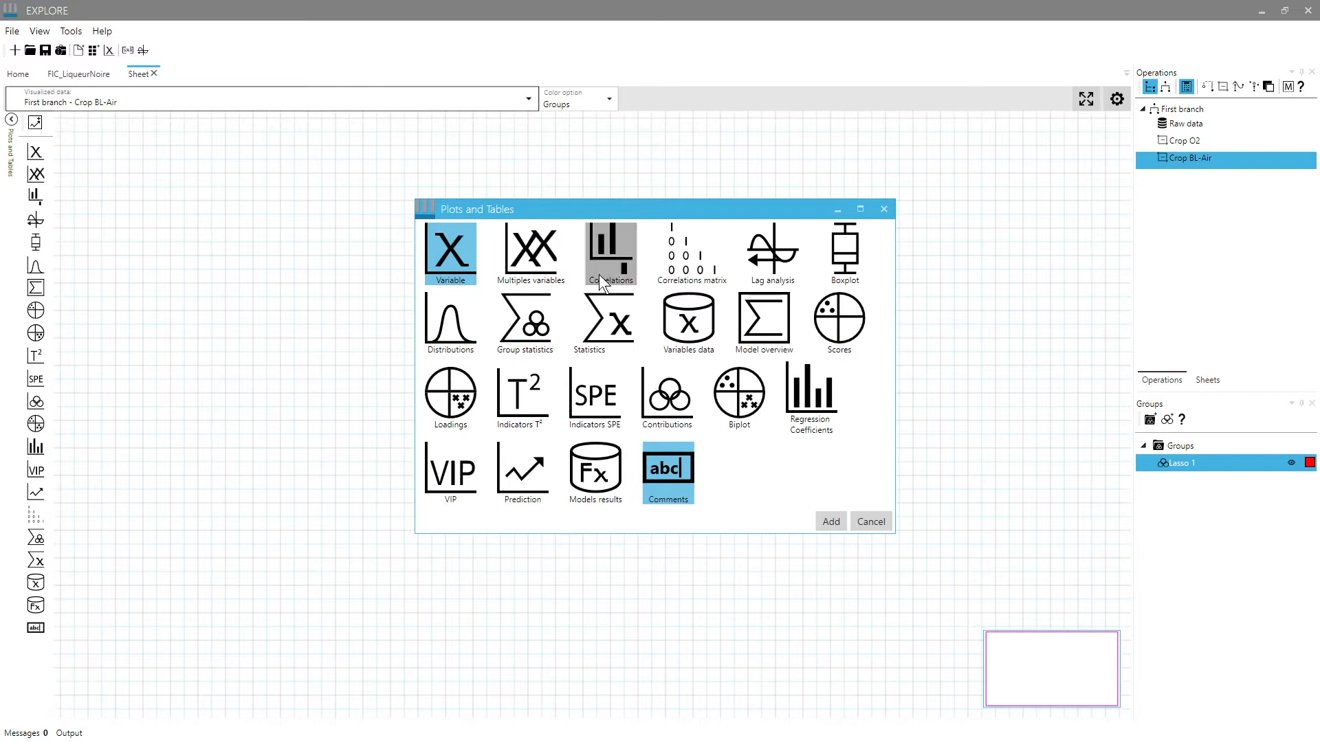
left_click(600, 271)
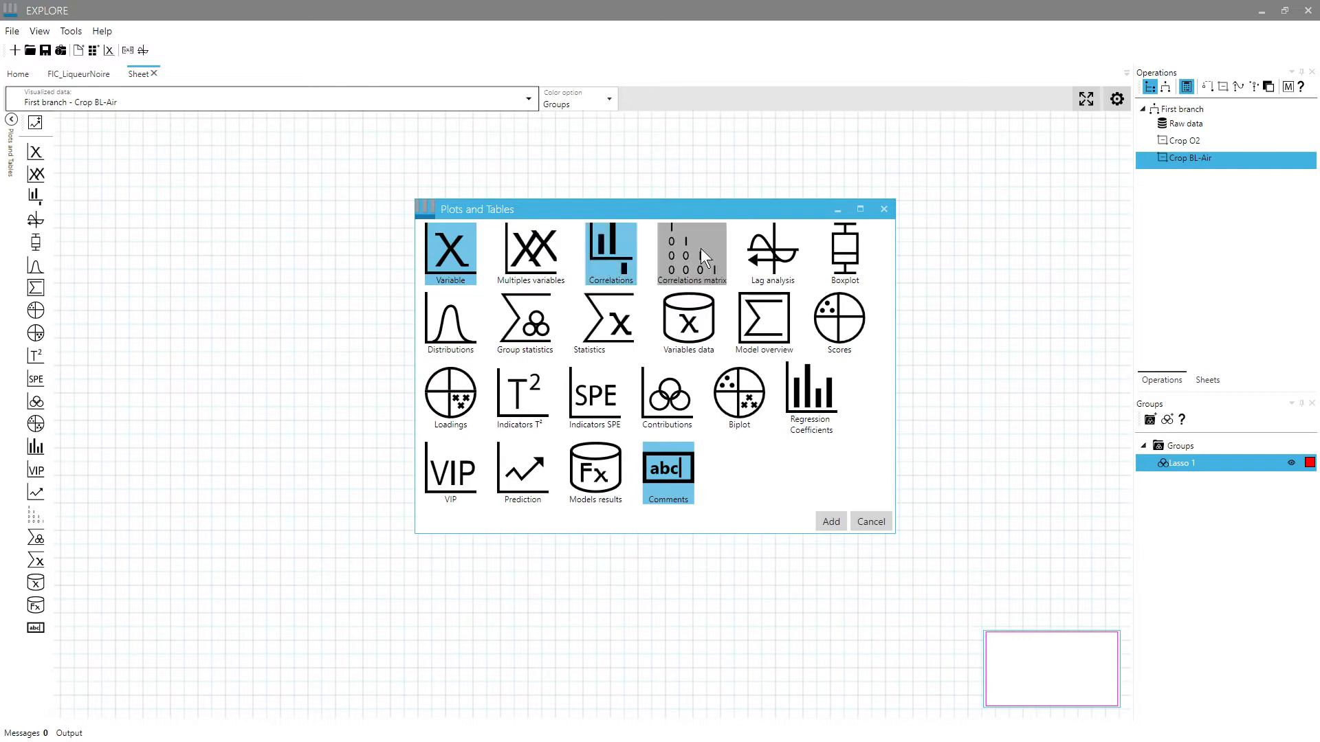
left_click(831, 522)
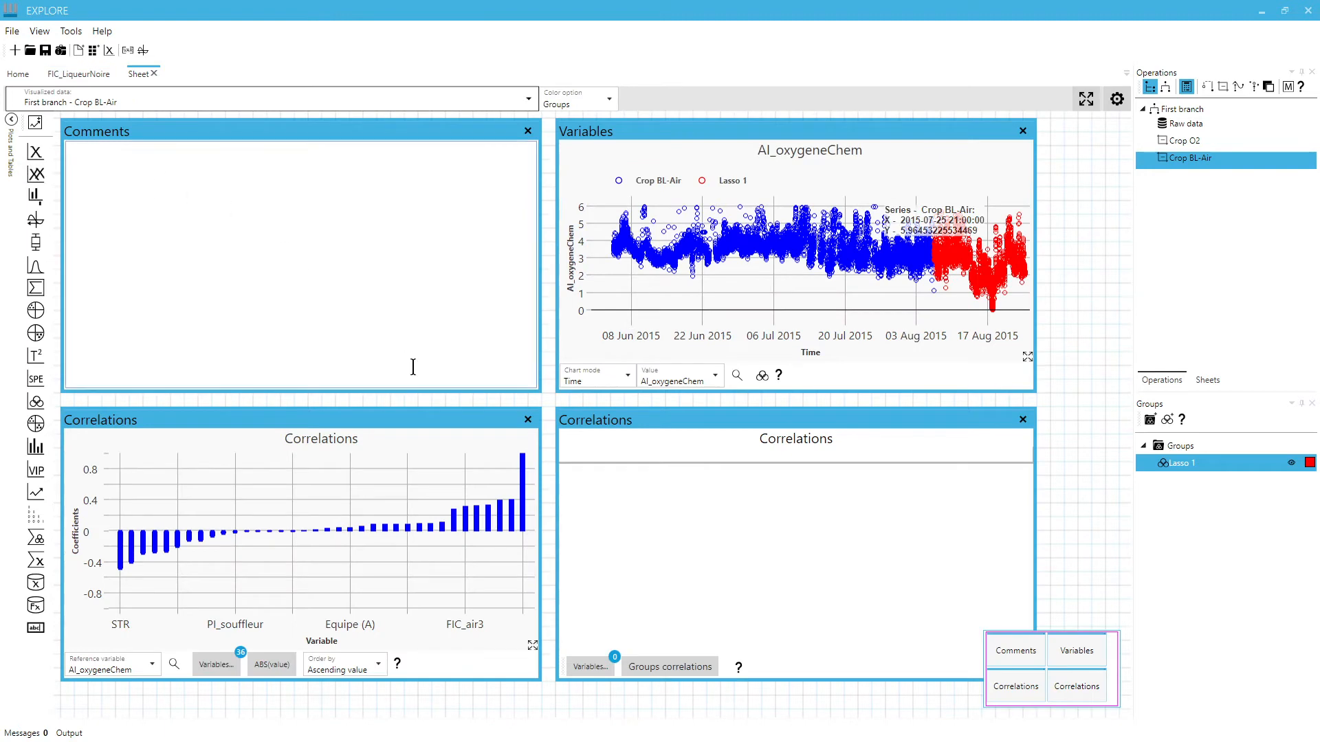
- Shrink the Comments block to about half its height and place the text cursor inside it
left_click(353, 385)
left_click(322, 390)
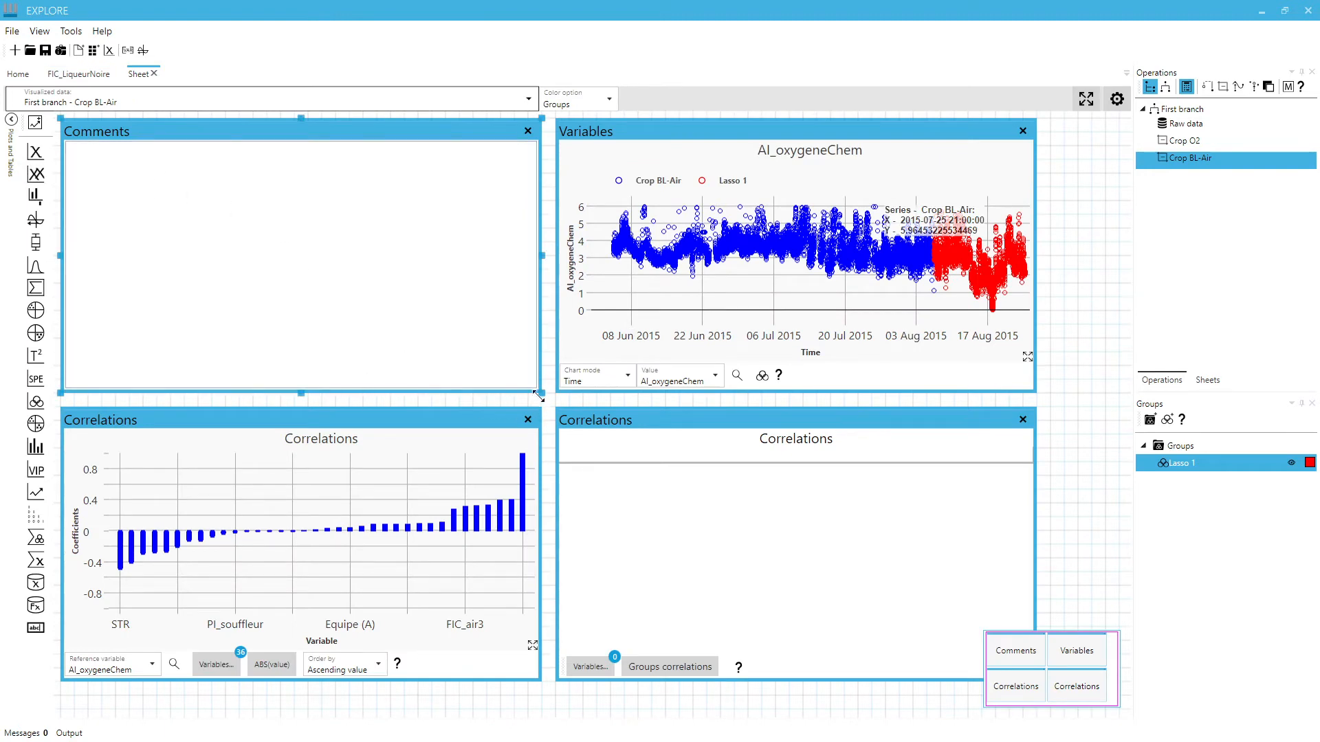
left_click_drag(538, 396, 541, 229)
left_click(316, 172)
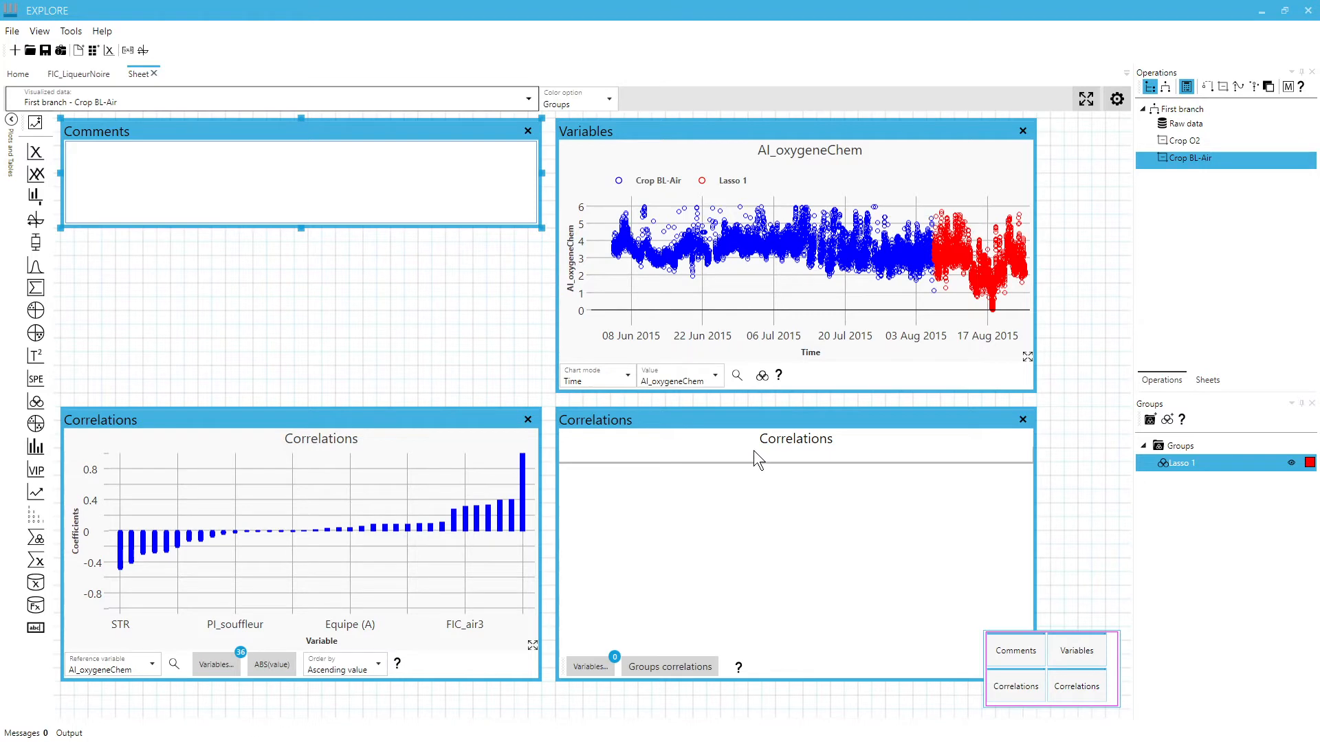
- Set AI_SO2Chem as the value of the Variables chart and as the reference variable of the correlations bar chart
left_click(671, 379)
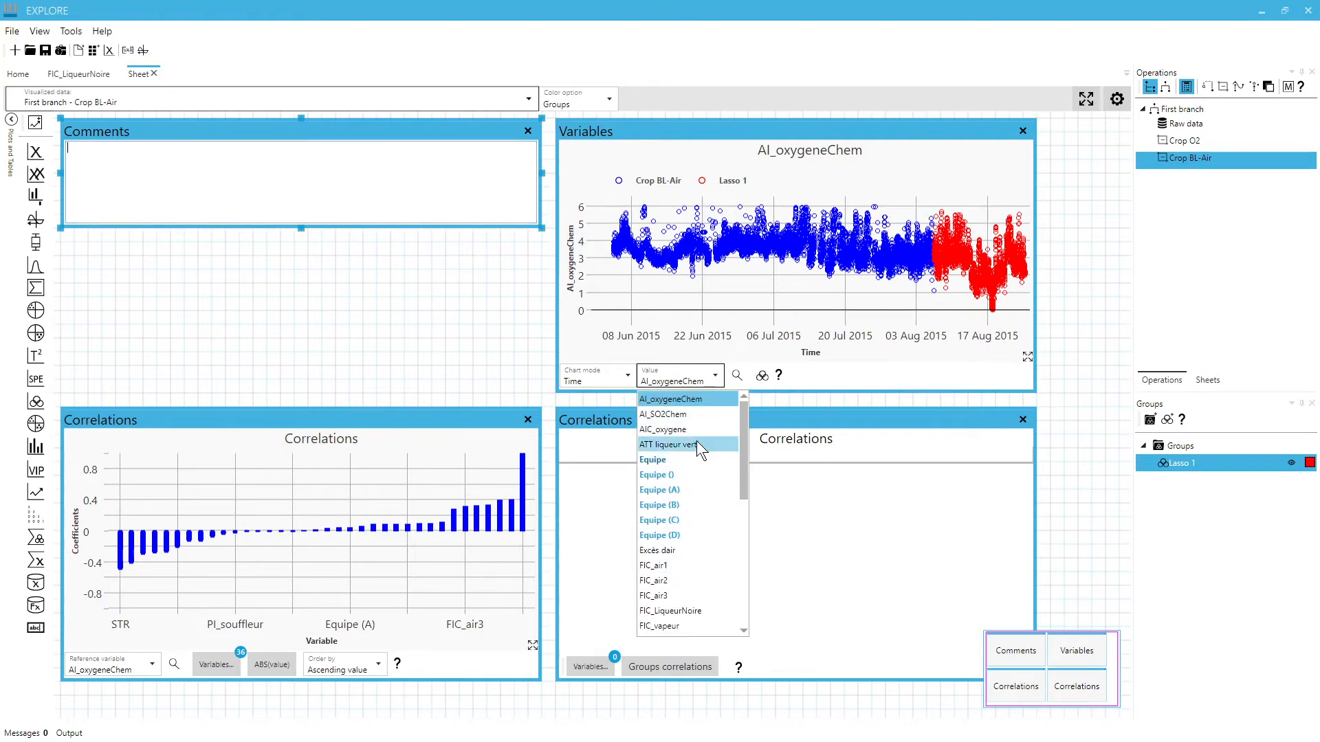
left_click(692, 411)
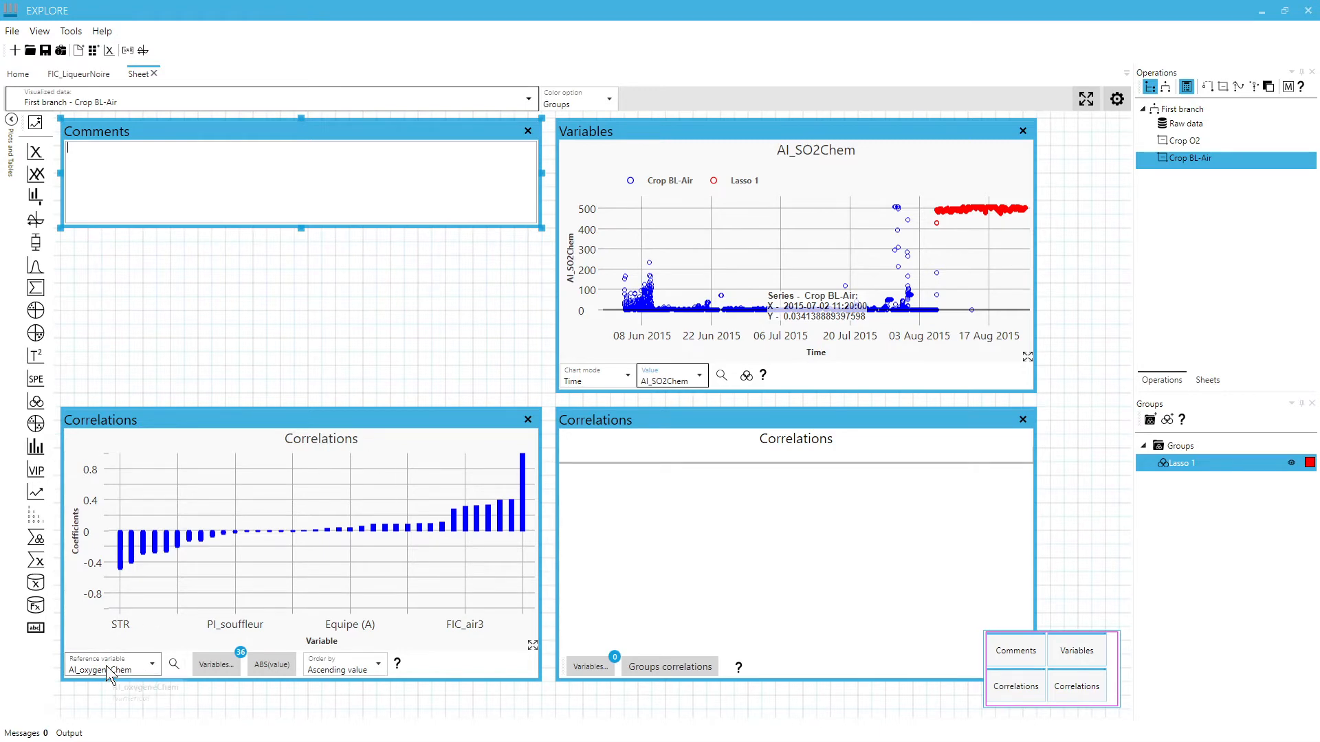
left_click(148, 665)
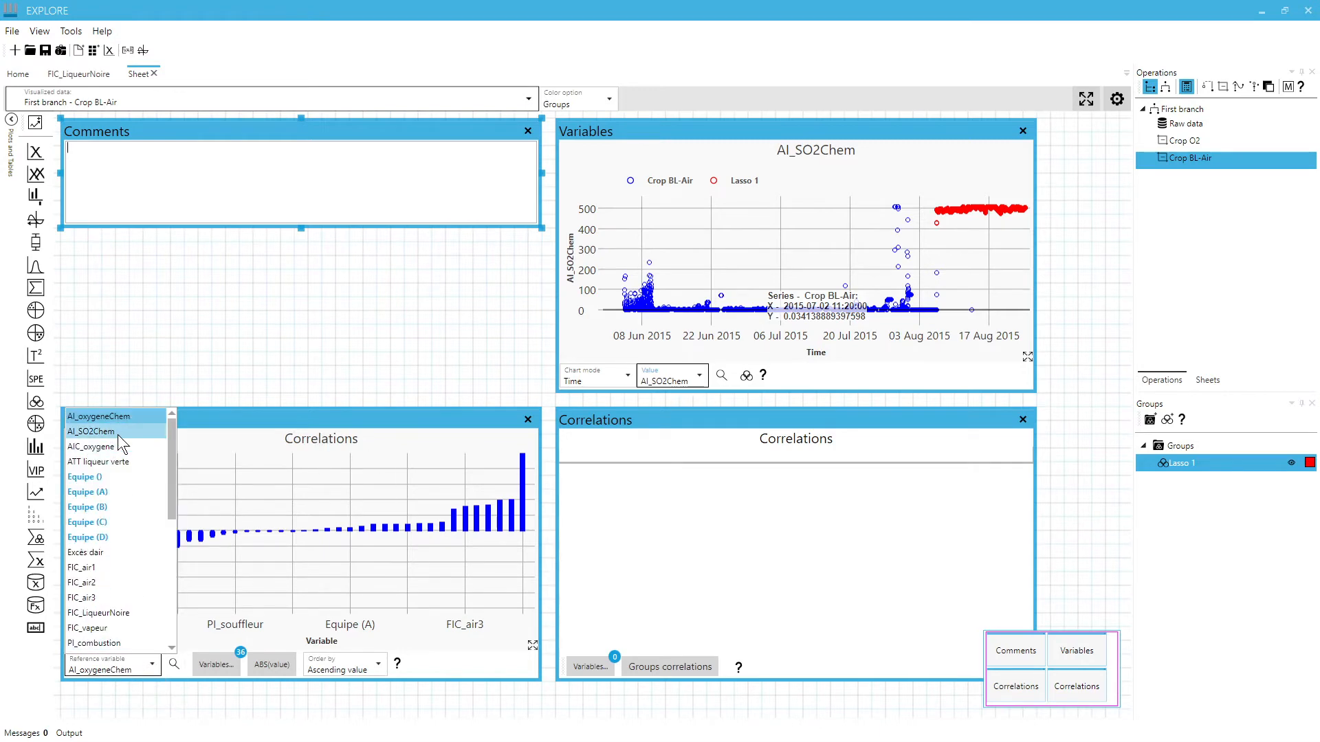
left_click(123, 432)
- Remove AI_SO2Chem from the variables included in the correlations bar chart
left_click(229, 666)
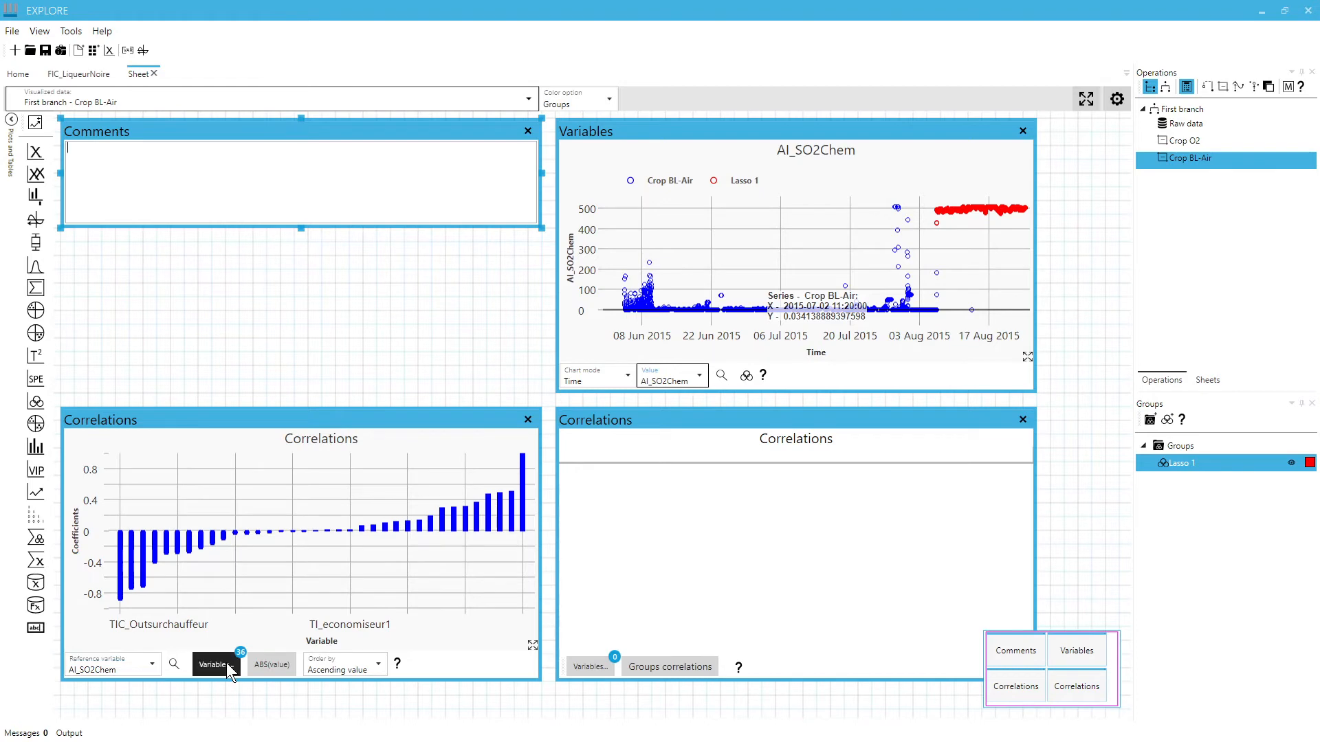
left_click_drag(887, 182, 419, 210)
left_click(1007, 629)
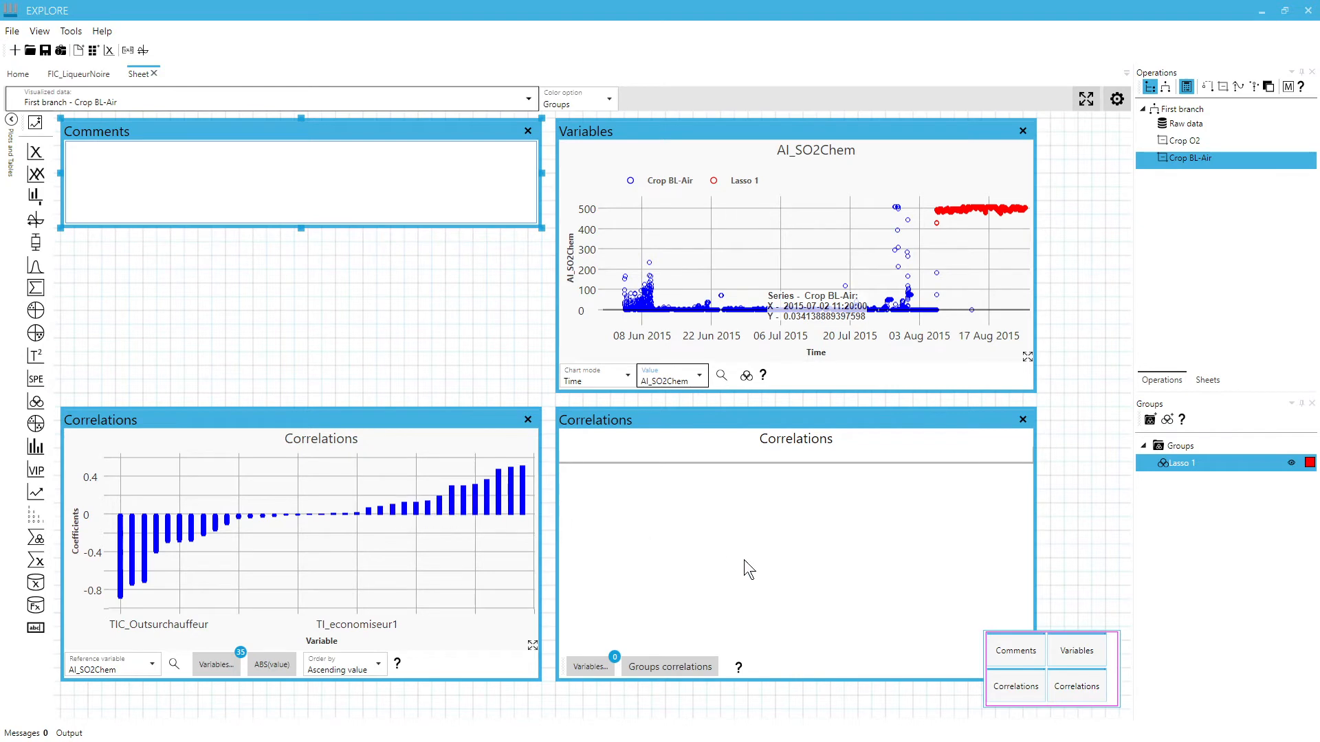
- Include all available variables in the correlations matrix block
left_click(711, 572)
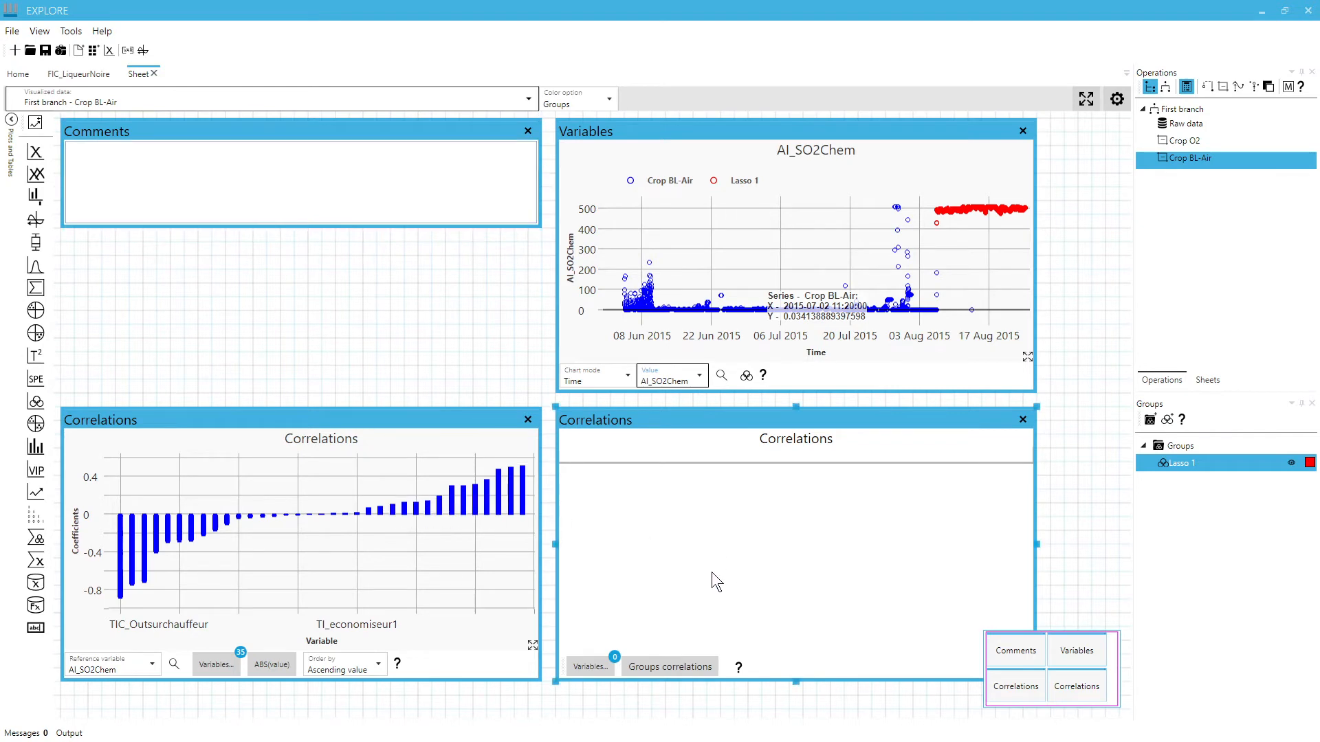
left_click(588, 666)
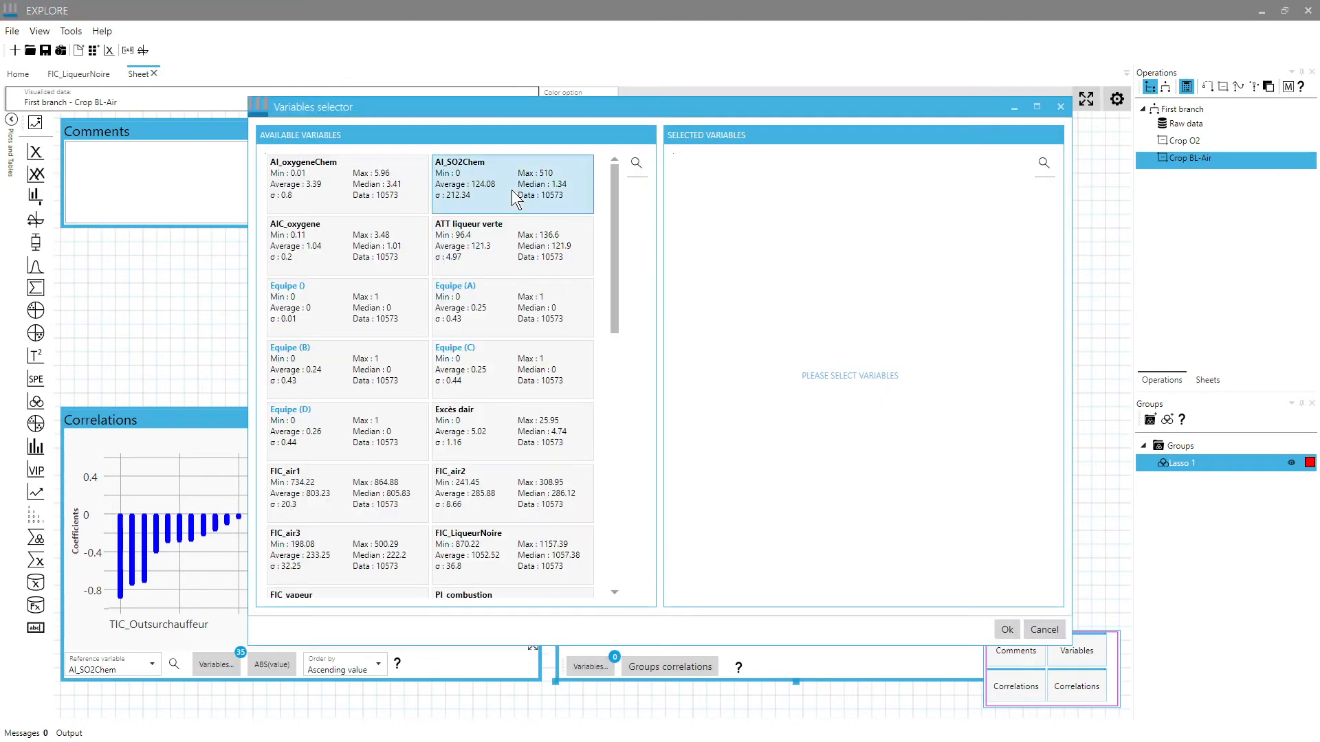
key("ctrl+a")
left_click_drag(511, 188, 806, 298)
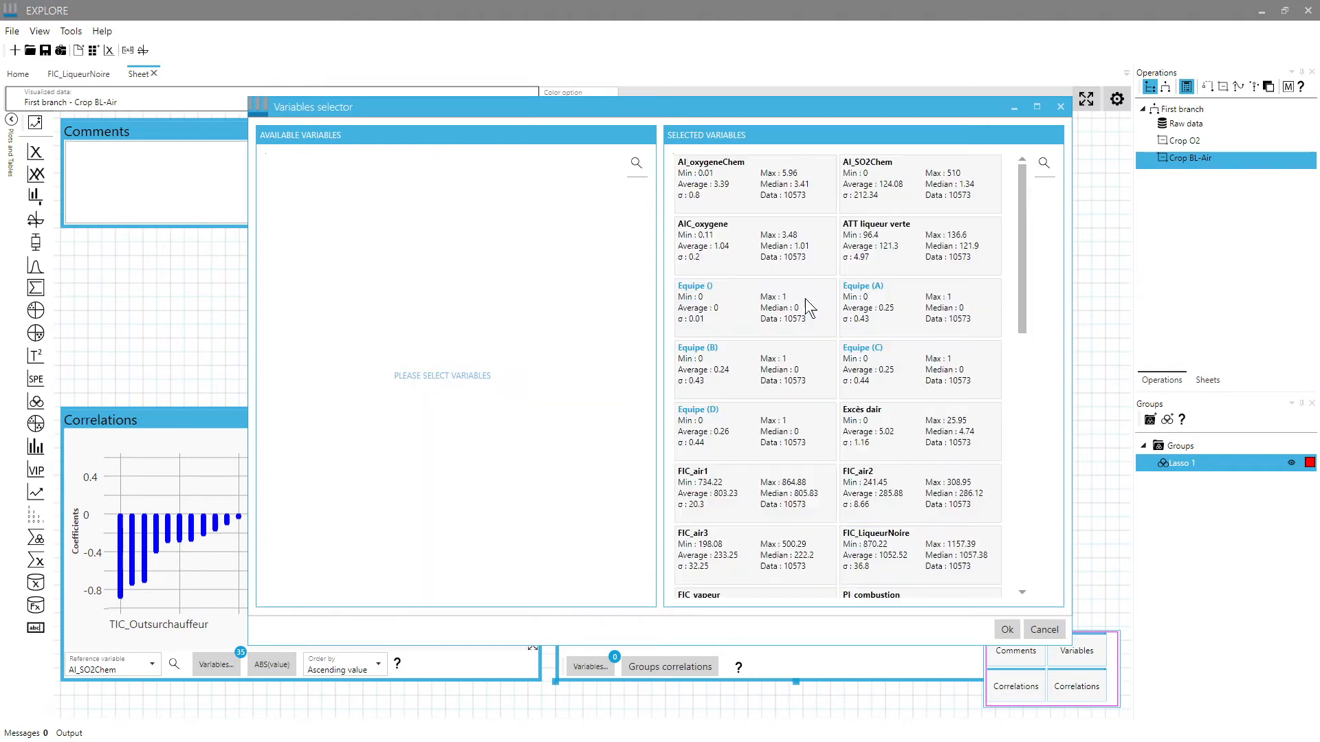
left_click(1000, 631)
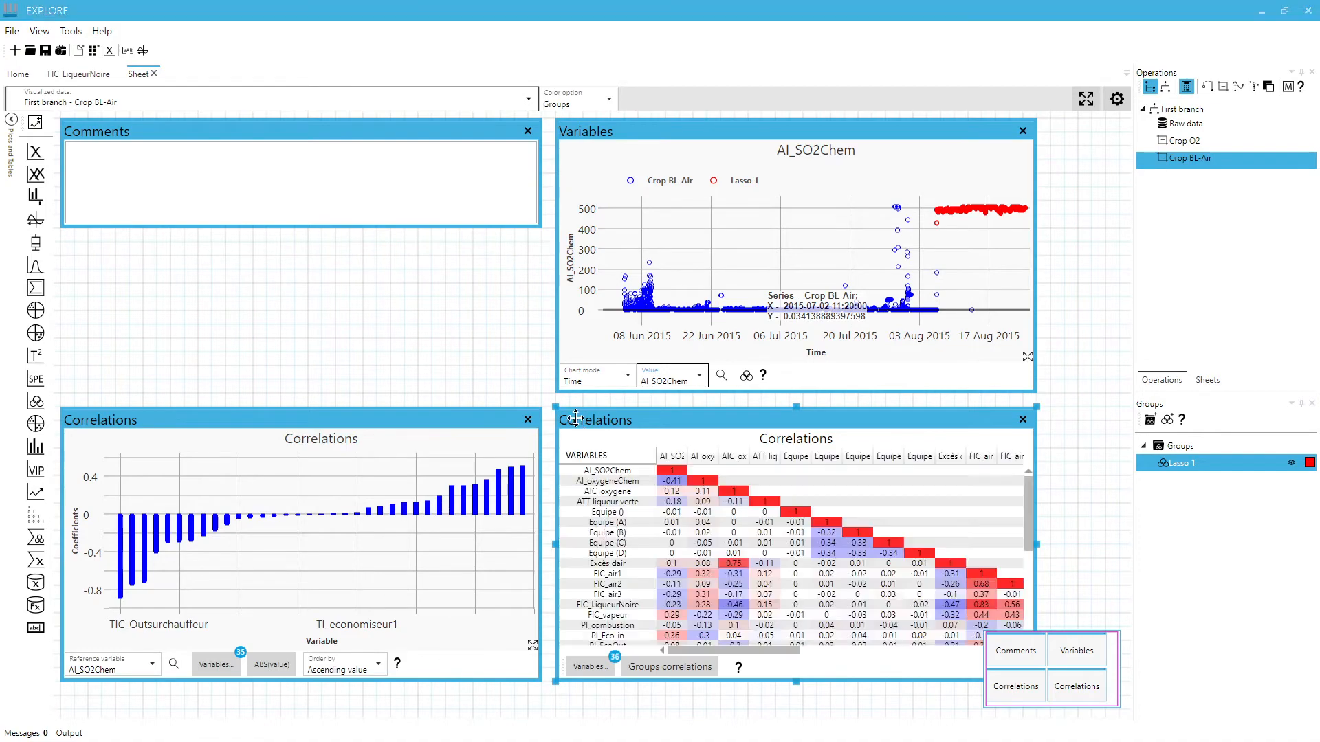
- Enlarge the correlations matrix, examine the AI_SO2Chem column and its scatter plot against TI_surchauffeurT4, and close the plot
left_click_drag(556, 408, 102, 174)
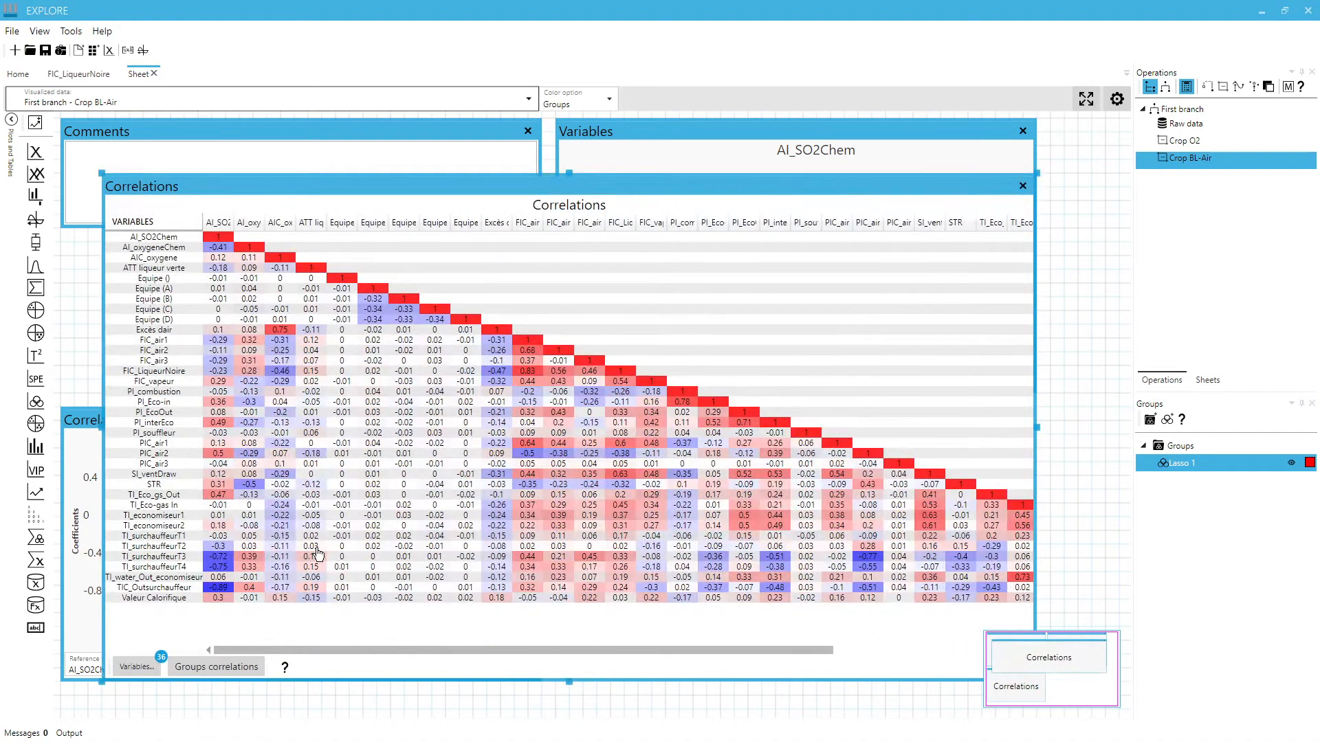
mouse_move(226, 594)
mouse_move(872, 568)
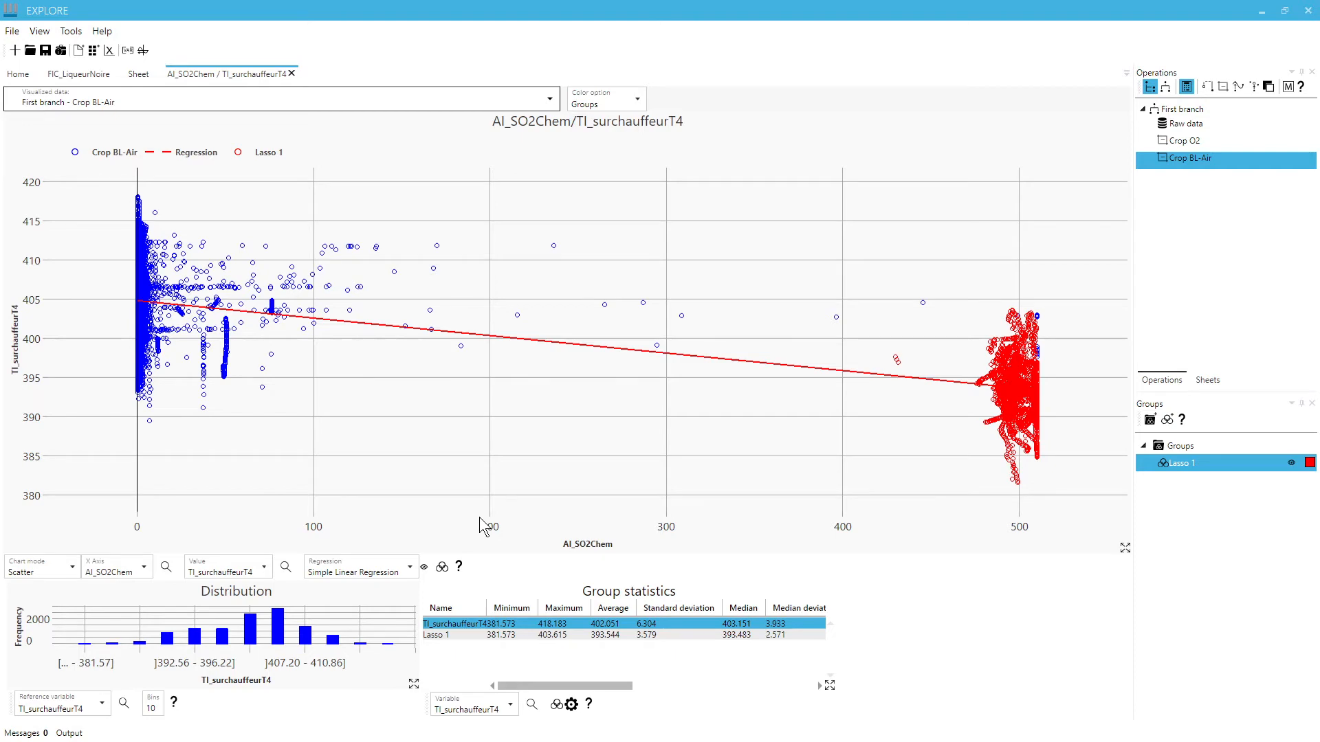
left_click(291, 73)
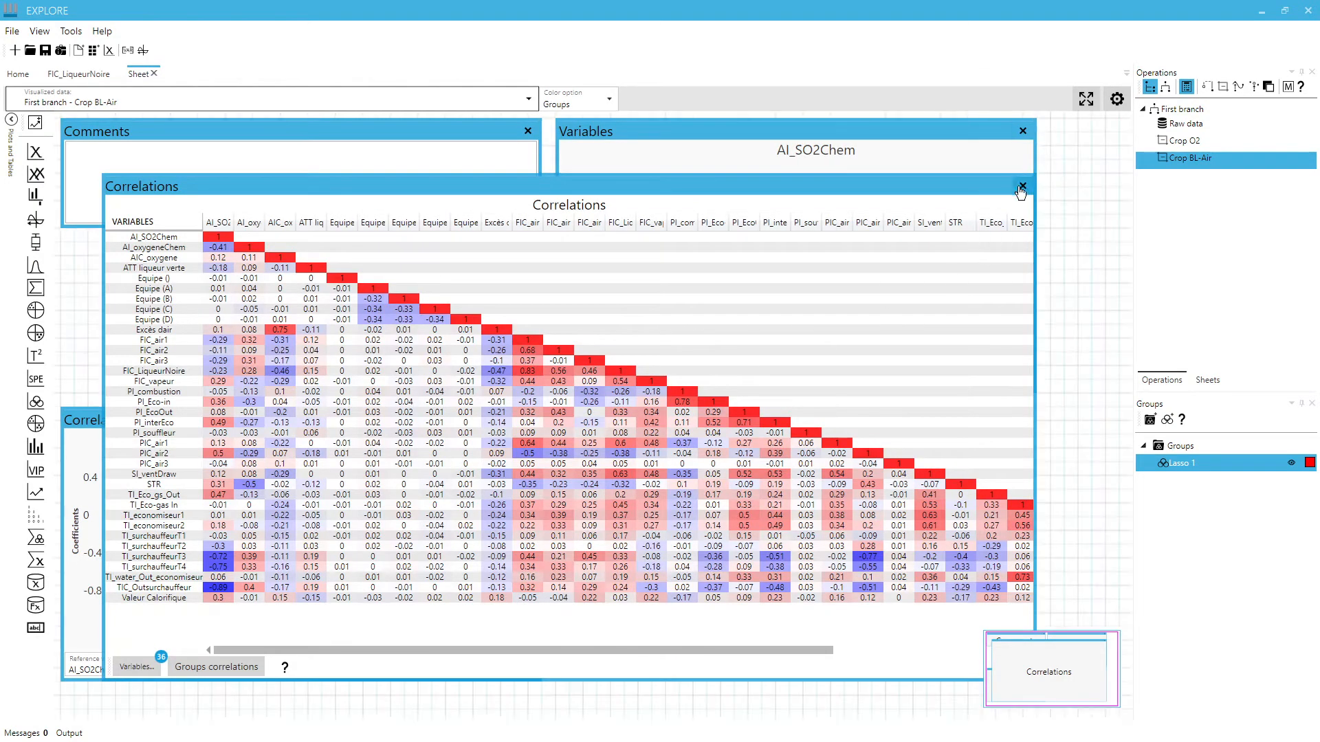
- Remove the correlations matrix block and move the correlations bar chart up directly beneath the Comments block
left_click(1022, 187)
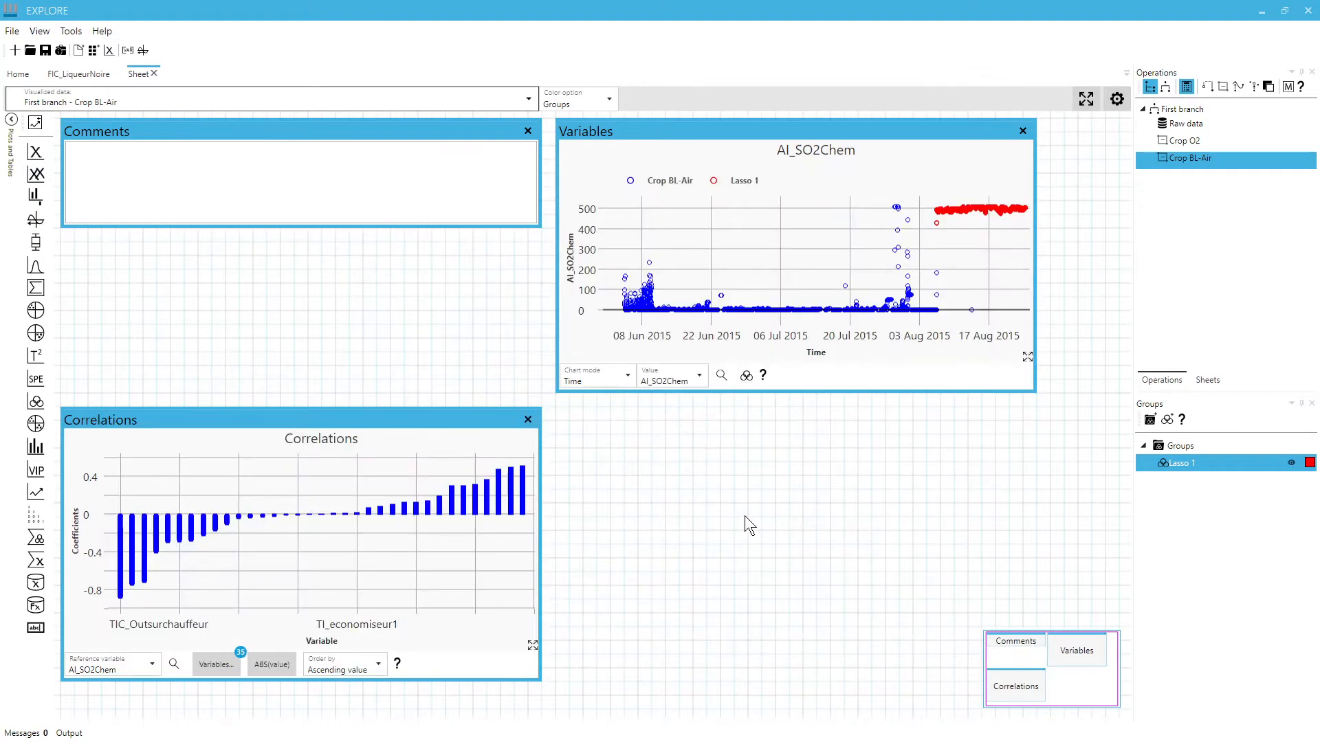
left_click_drag(392, 411, 397, 249)
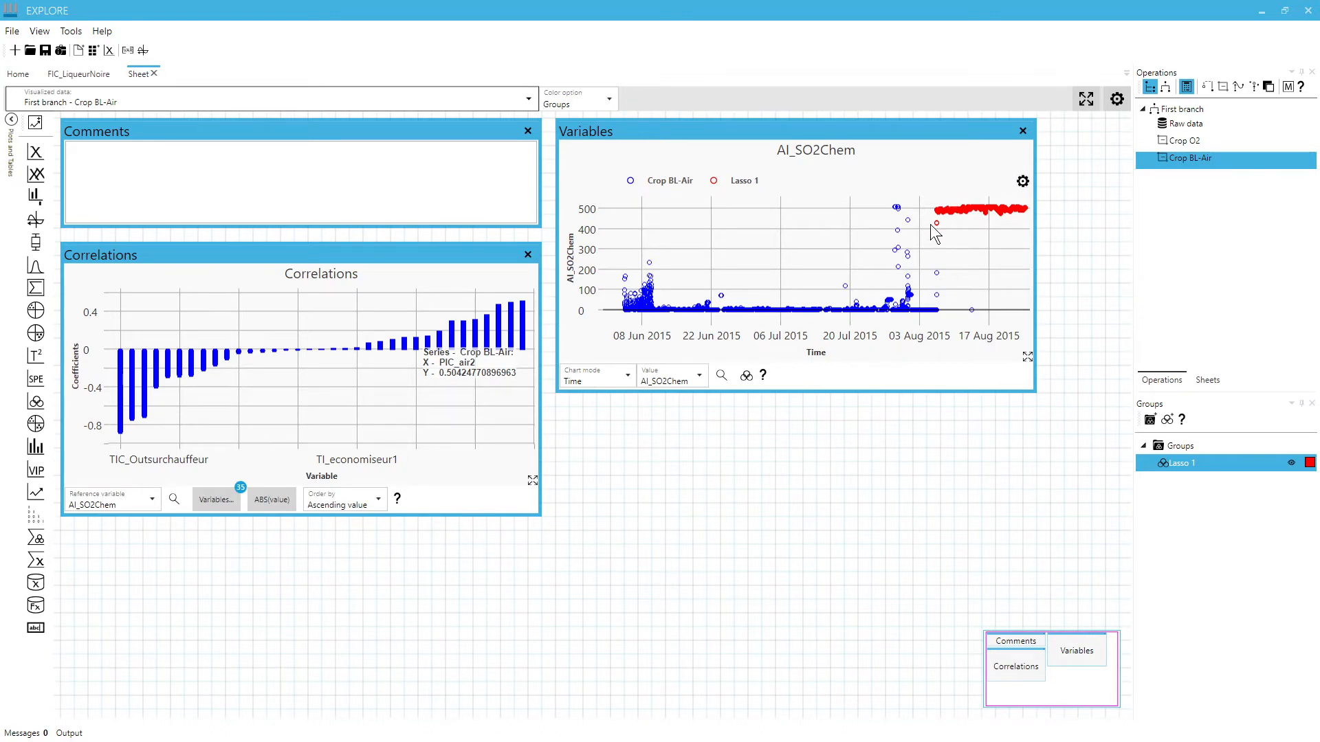
- Create two new branches following the Crop BL-Air operation
mouse_move(930, 224)
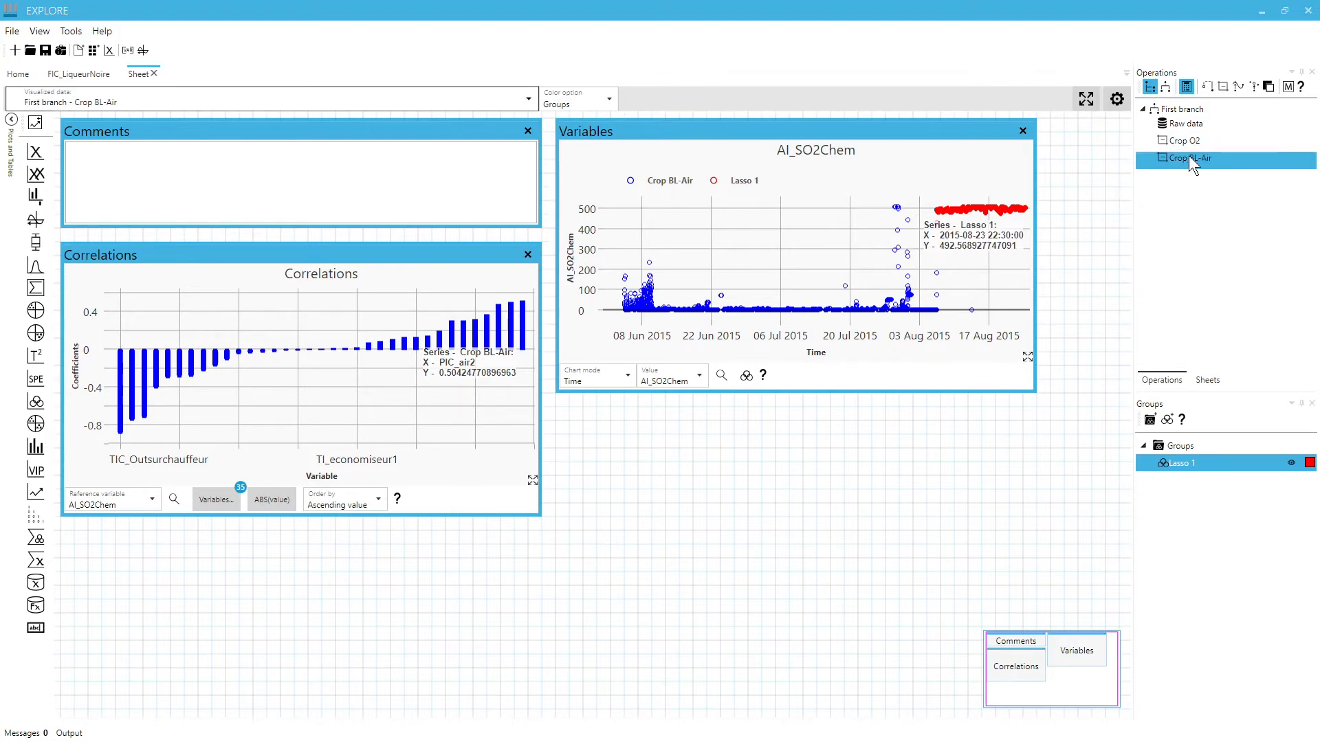
left_click(1288, 87)
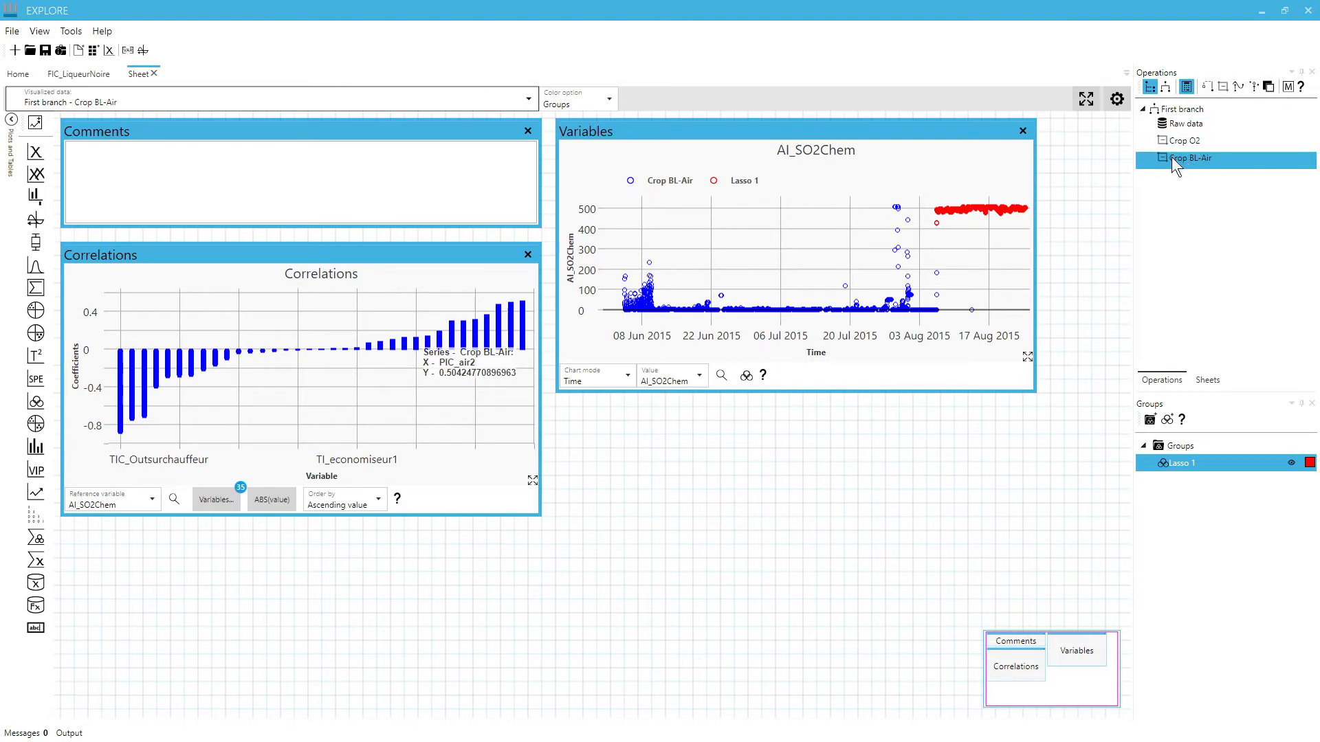
double_click(1207, 87)
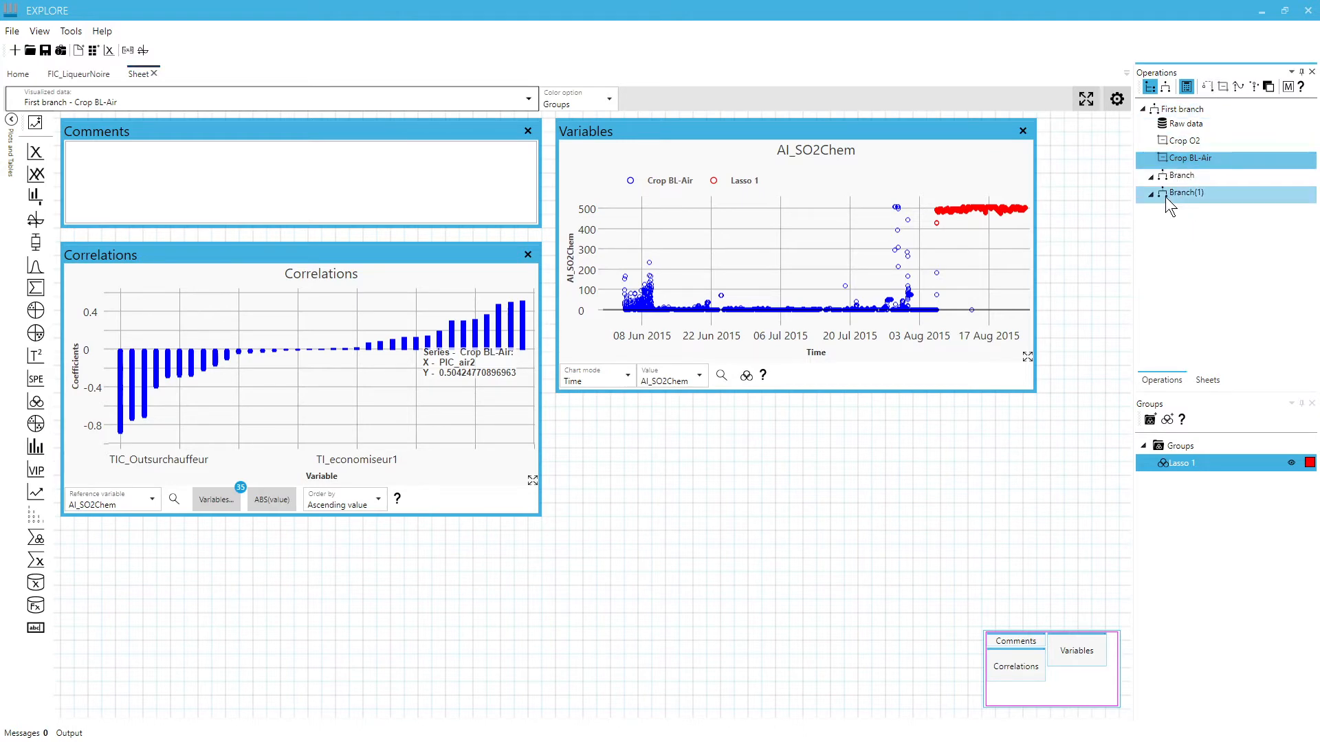
- View the Crop and Filter operation settings for the first new branch, cancelling both
left_click(1169, 178)
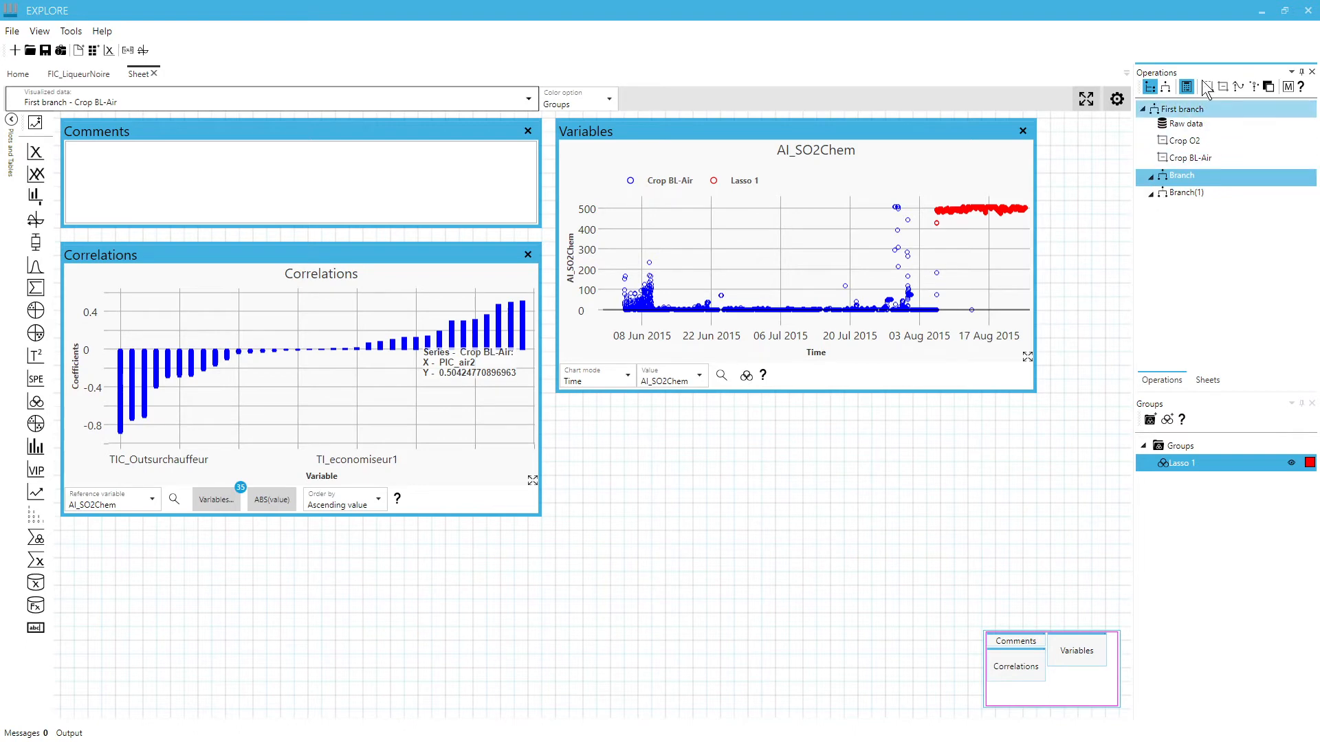
left_click(1222, 86)
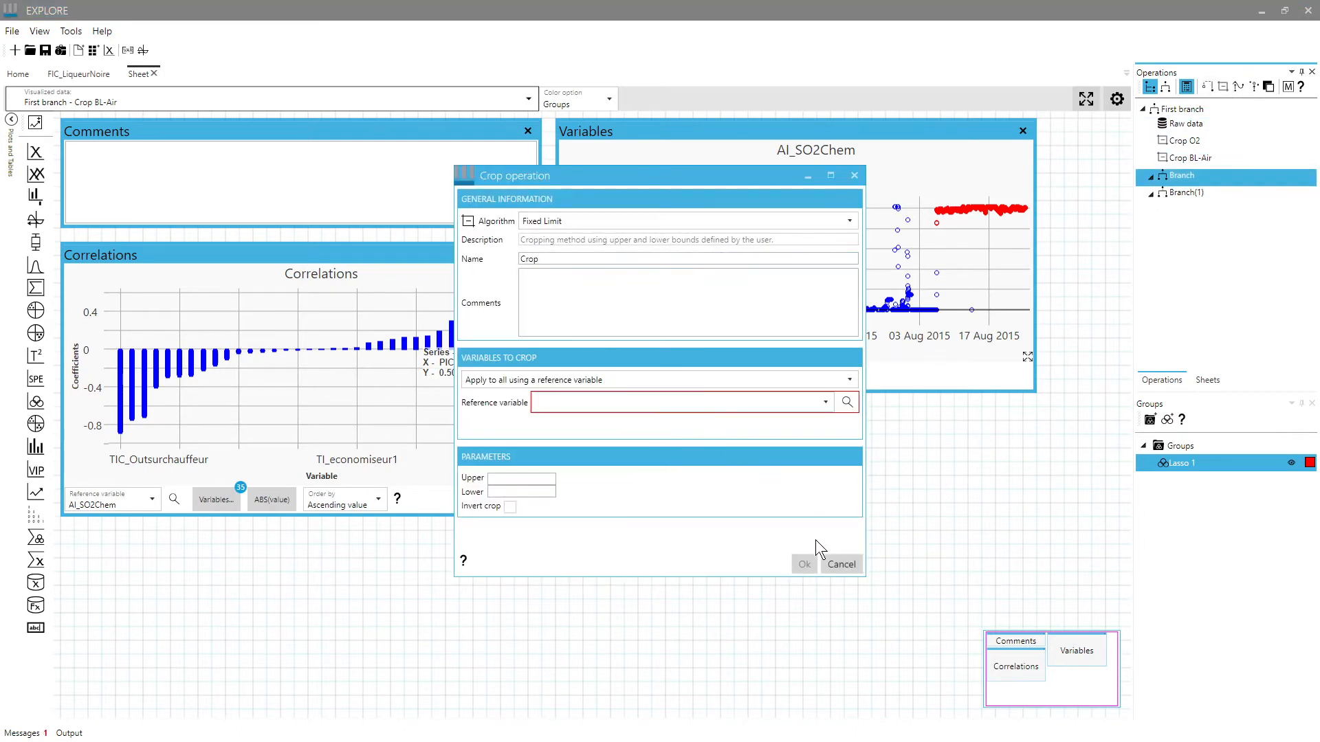
left_click(838, 566)
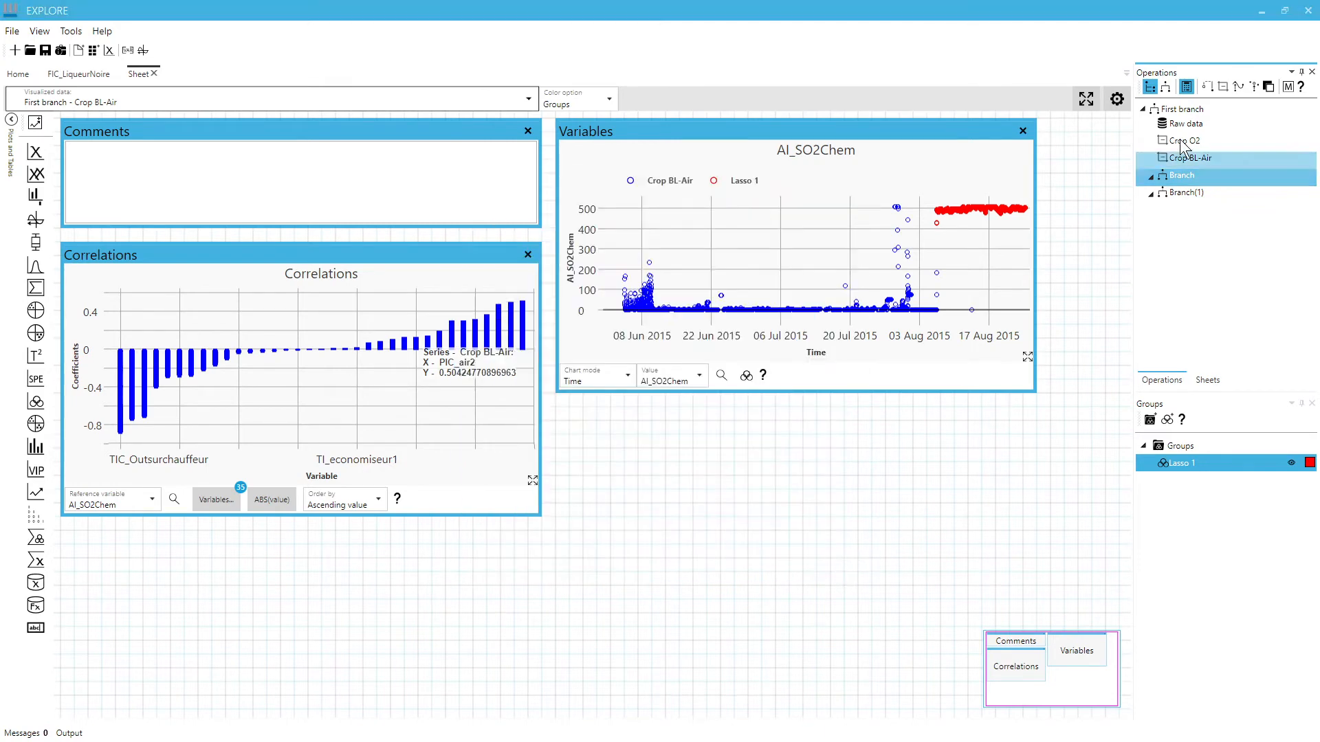
left_click(1237, 86)
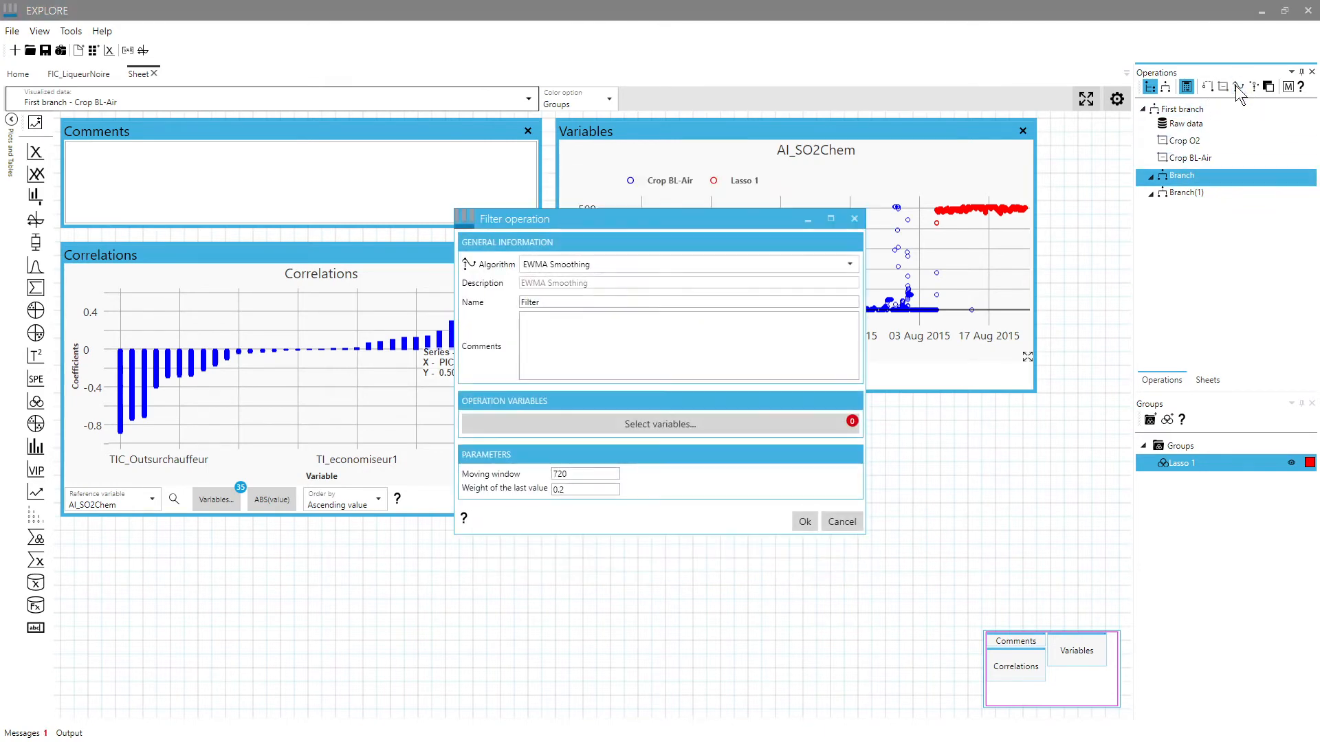
left_click(855, 220)
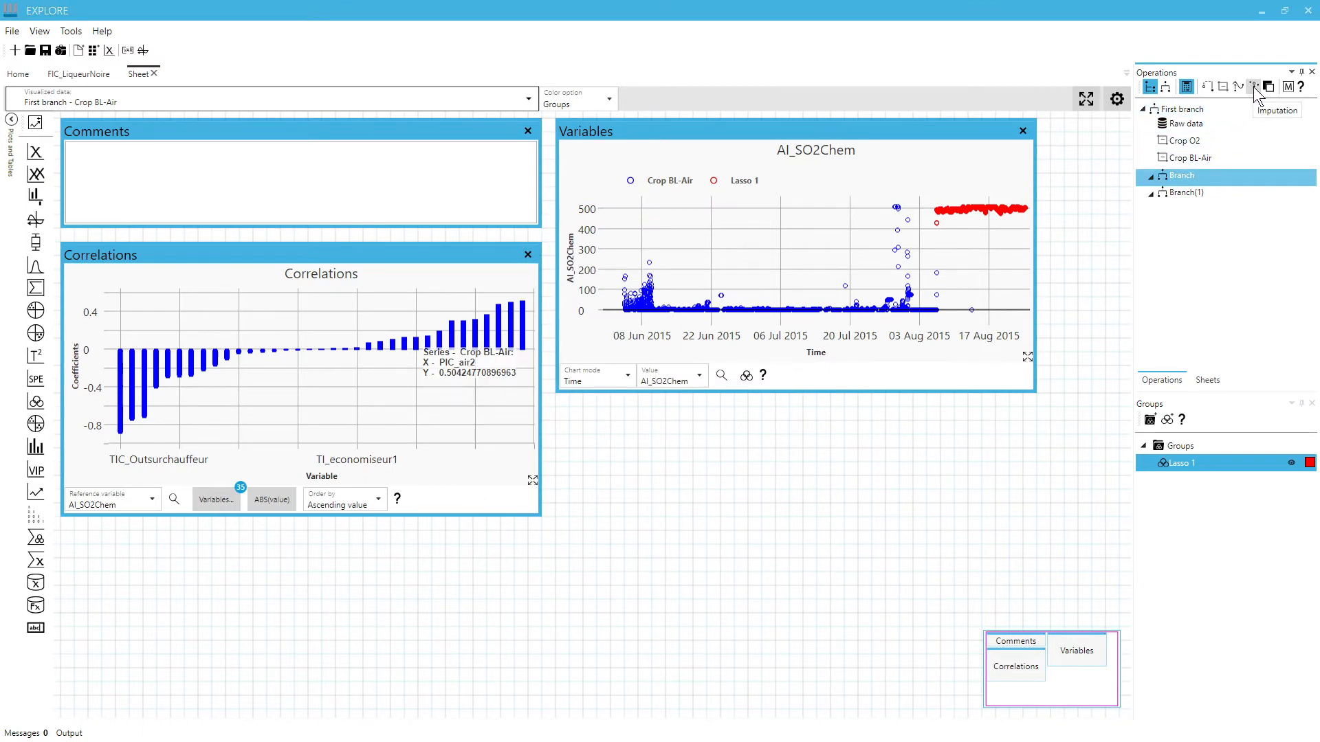
- Start a new PCA model on the first new branch and add all available variables to its selection
left_click(1289, 90)
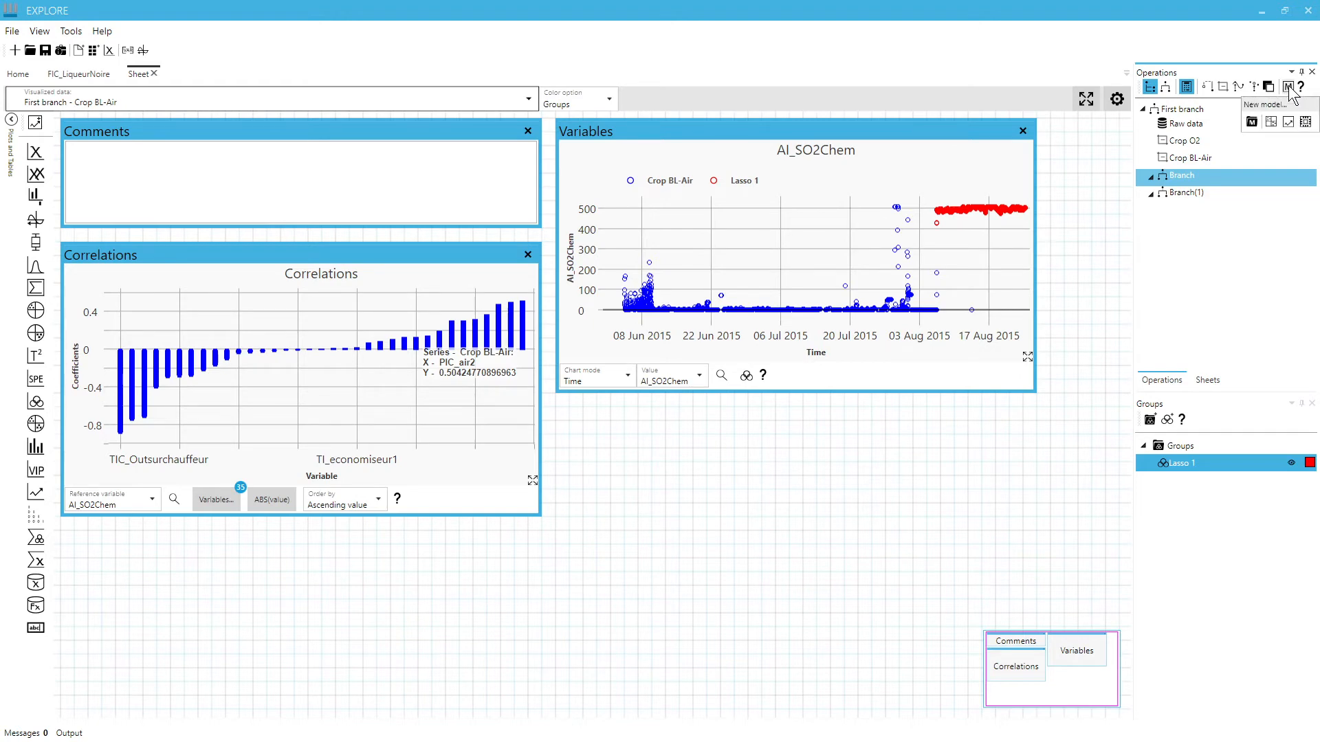
left_click(1272, 124)
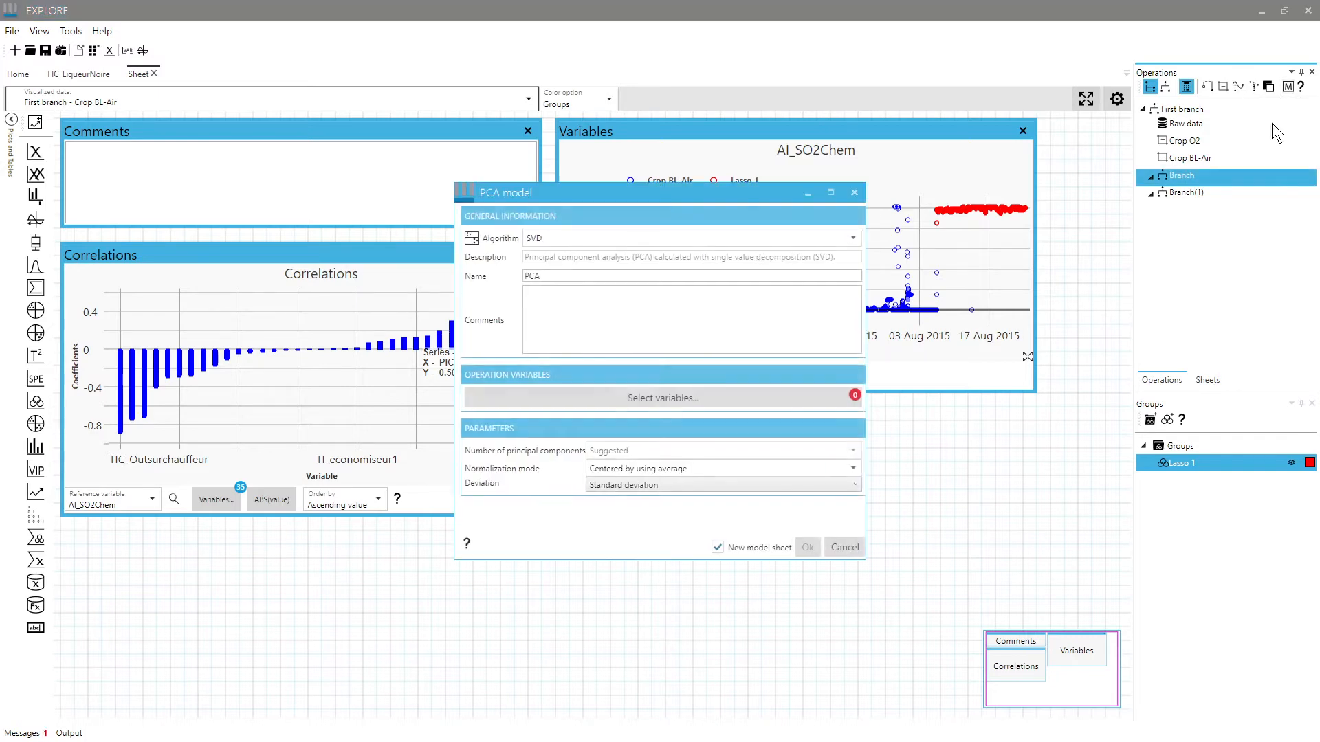
left_click(703, 393)
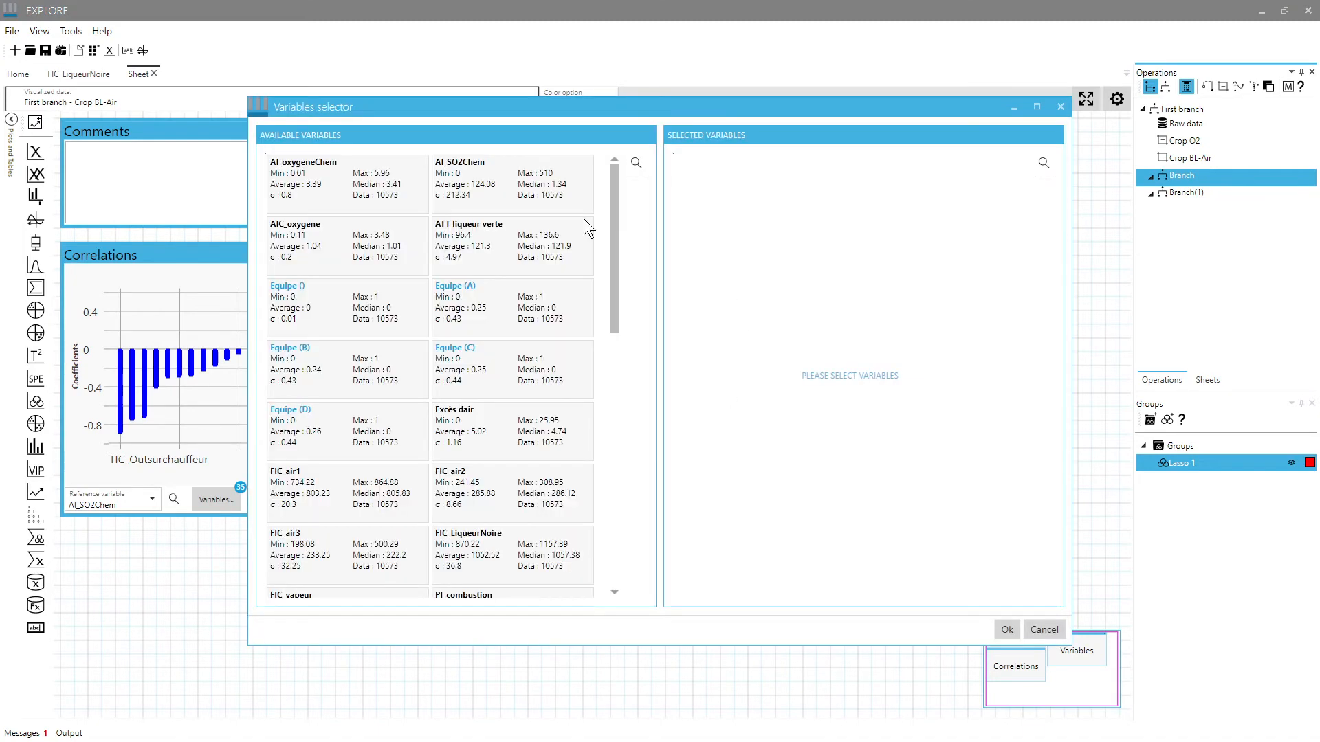
key("ctrl+a")
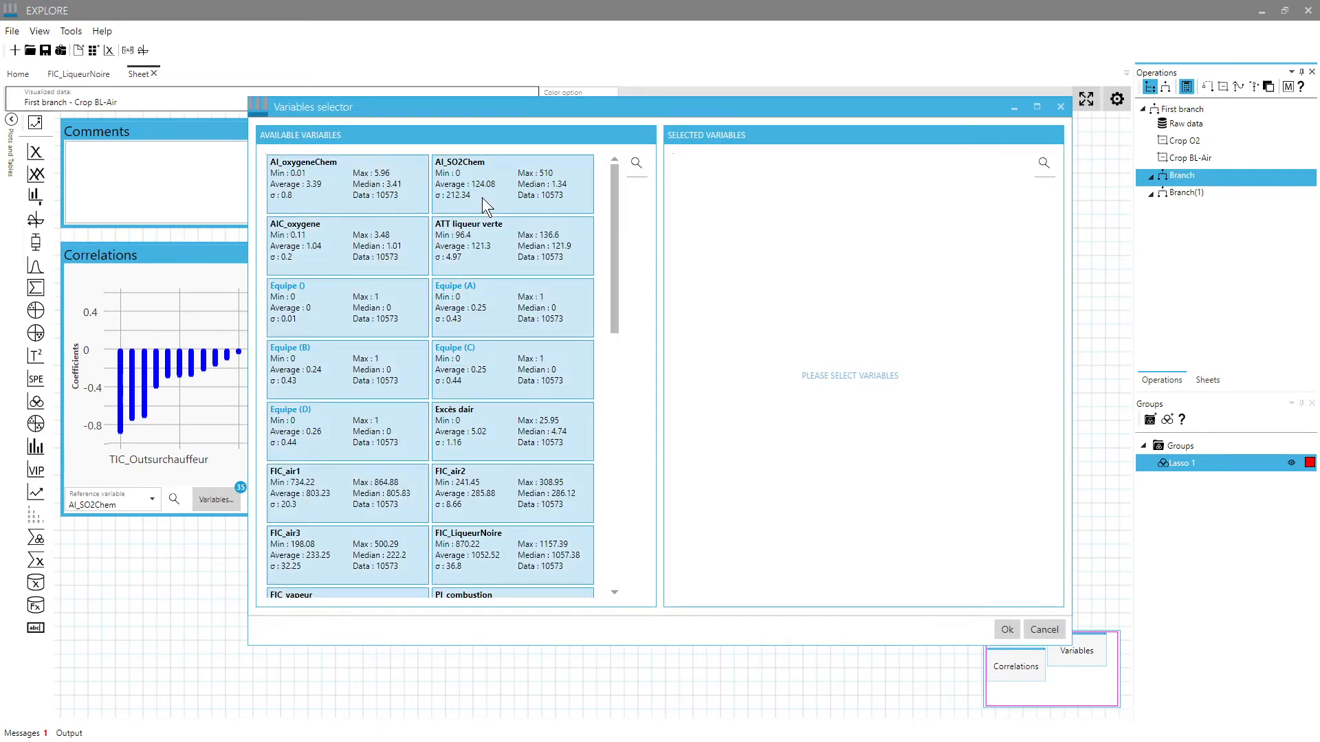
left_click_drag(481, 196, 858, 230)
- Exclude the five Equipe variables and create the PCA with suggested components, average centering, standard deviation and a new model sheet
left_click(760, 307)
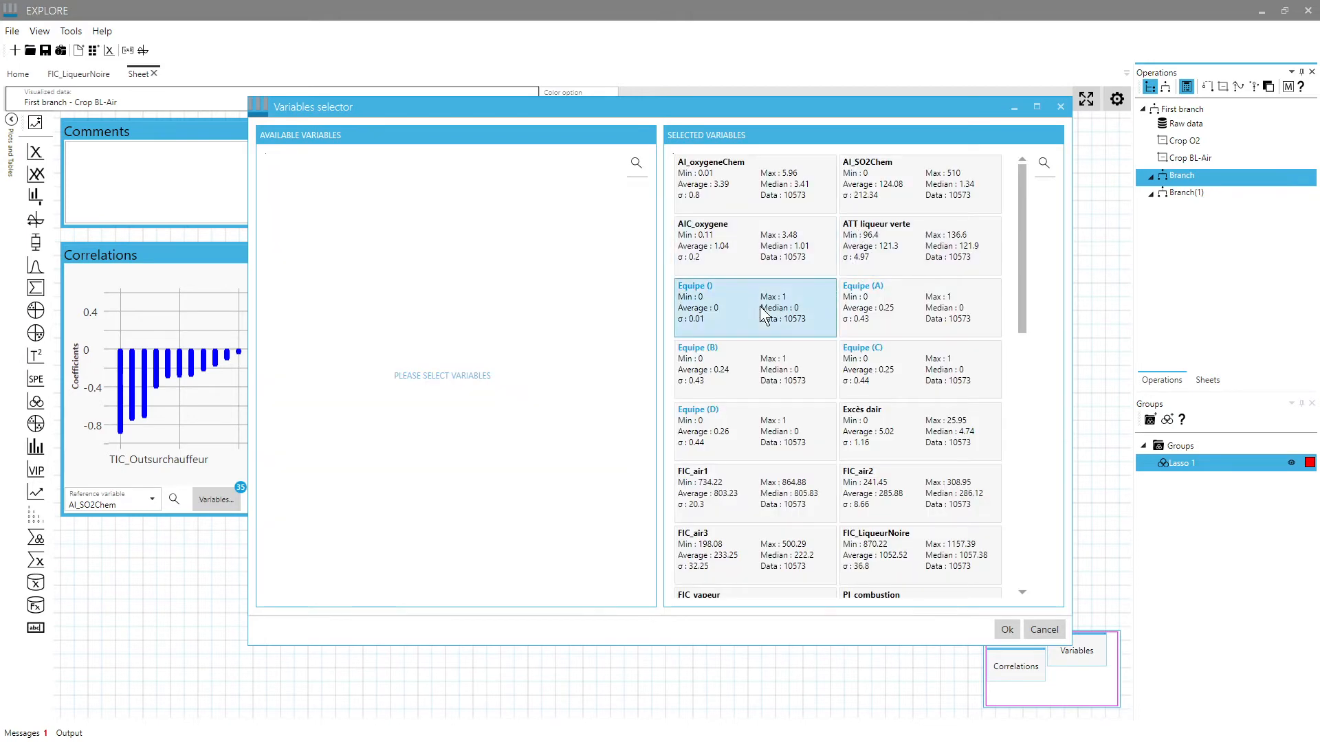
left_click(780, 409, "shift")
left_click_drag(871, 358, 379, 320)
left_click(1005, 629)
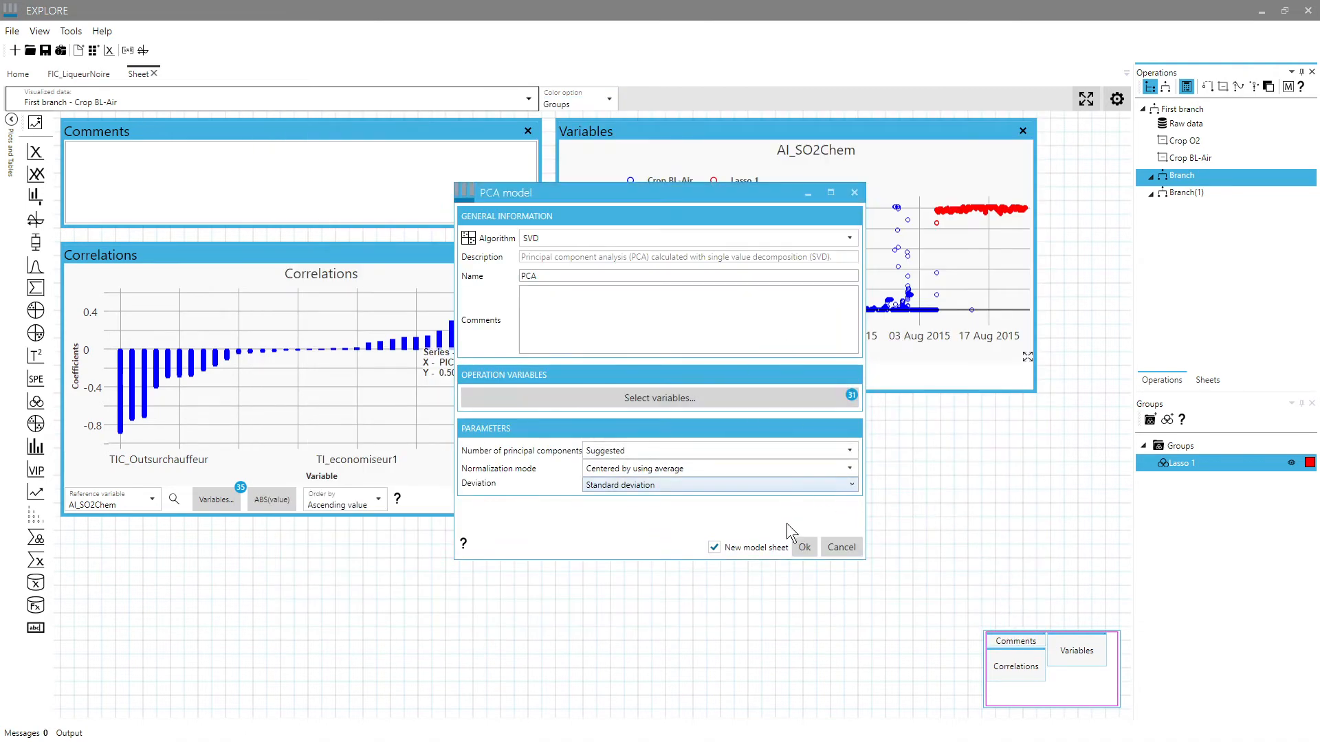
left_click(805, 547)
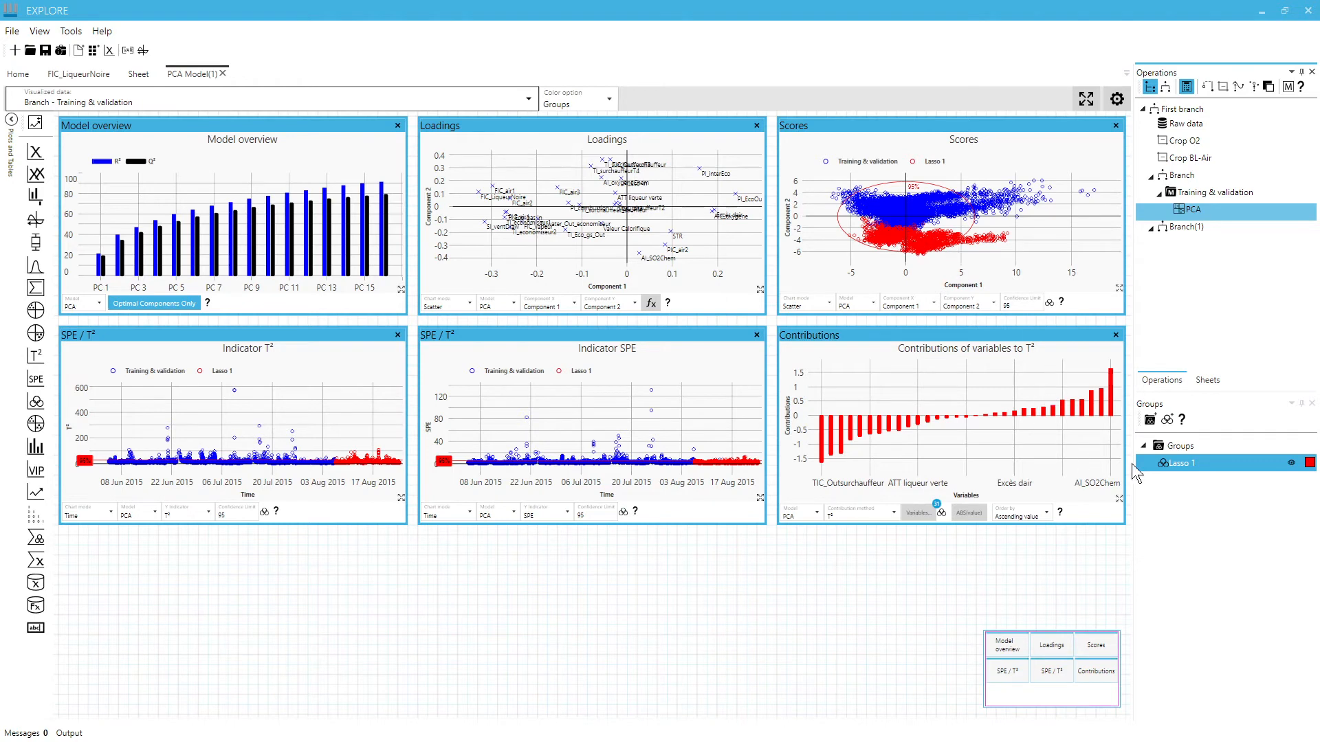
- Rename the Lasso 1 group as SO2
left_click(1186, 464)
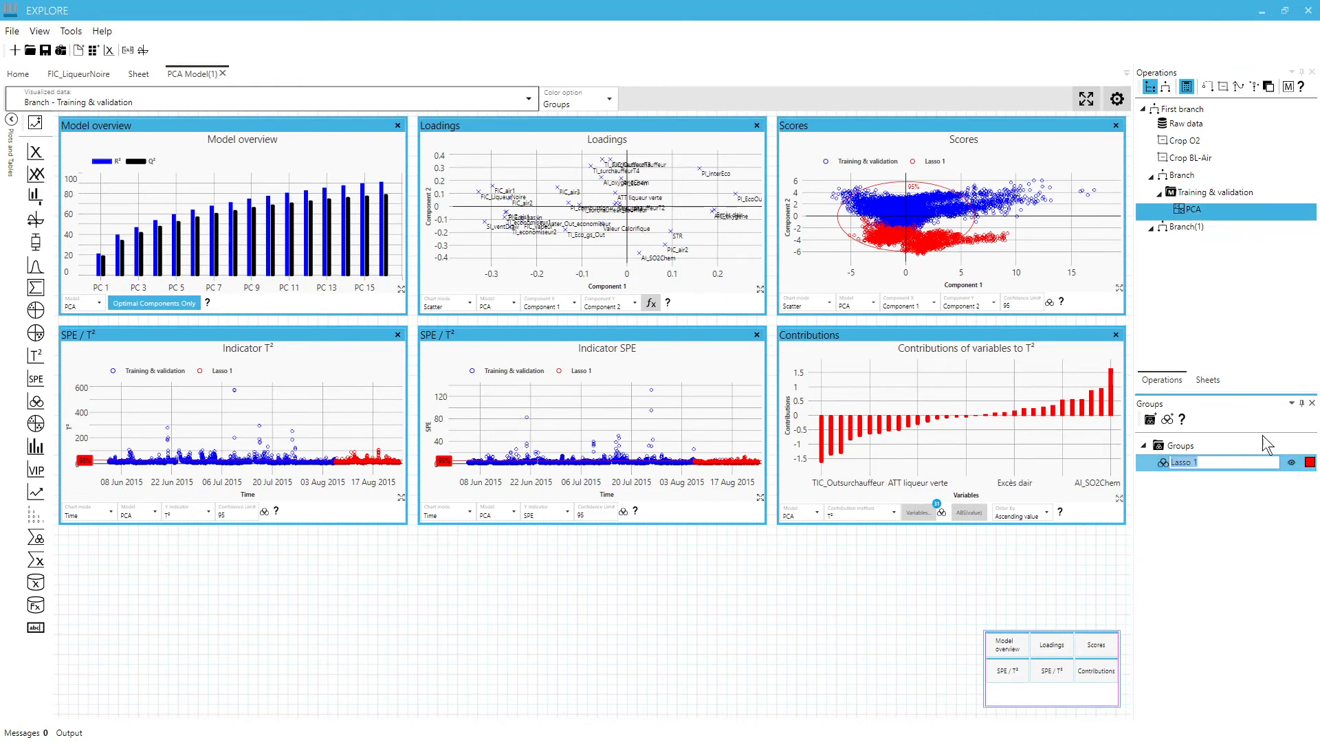
type("SO2")
key("Return")
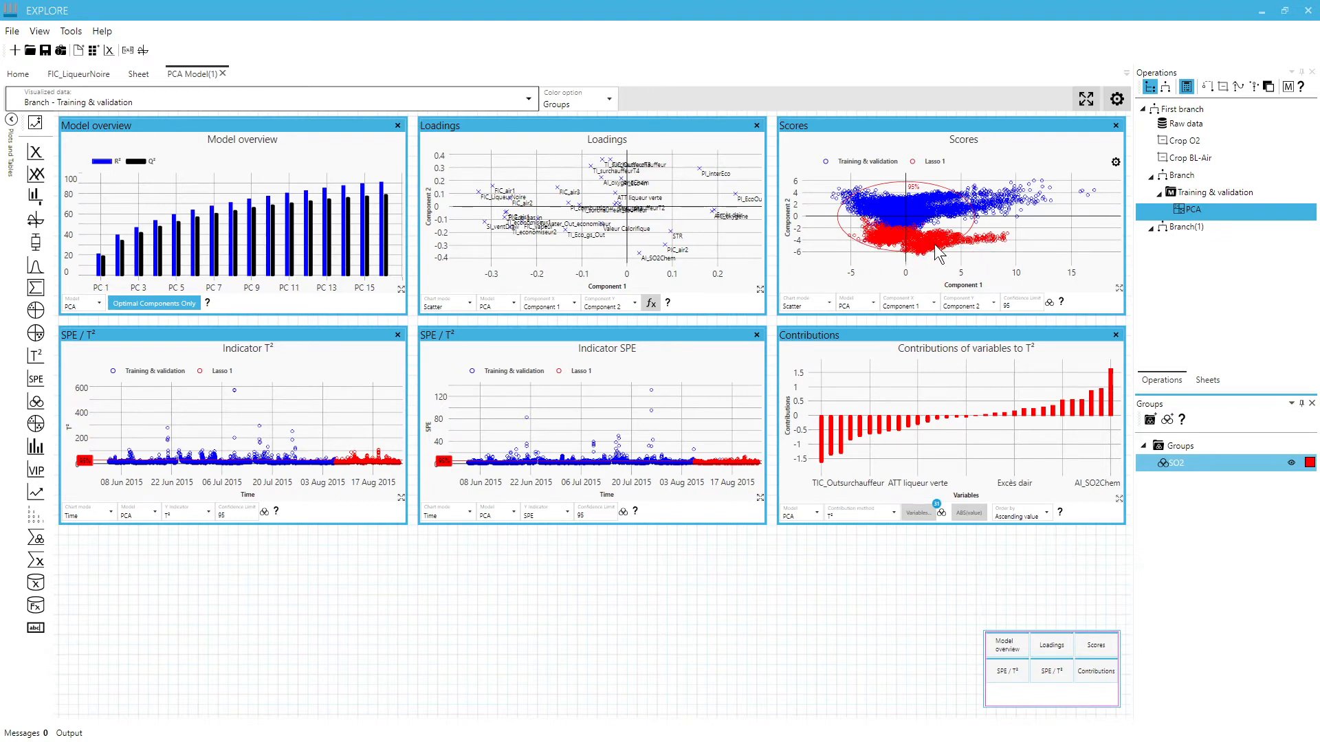
- Open the PCA's T² contributions chart at full size and examine its largest negative and positive contributors
mouse_move(937, 244)
left_click(1119, 498)
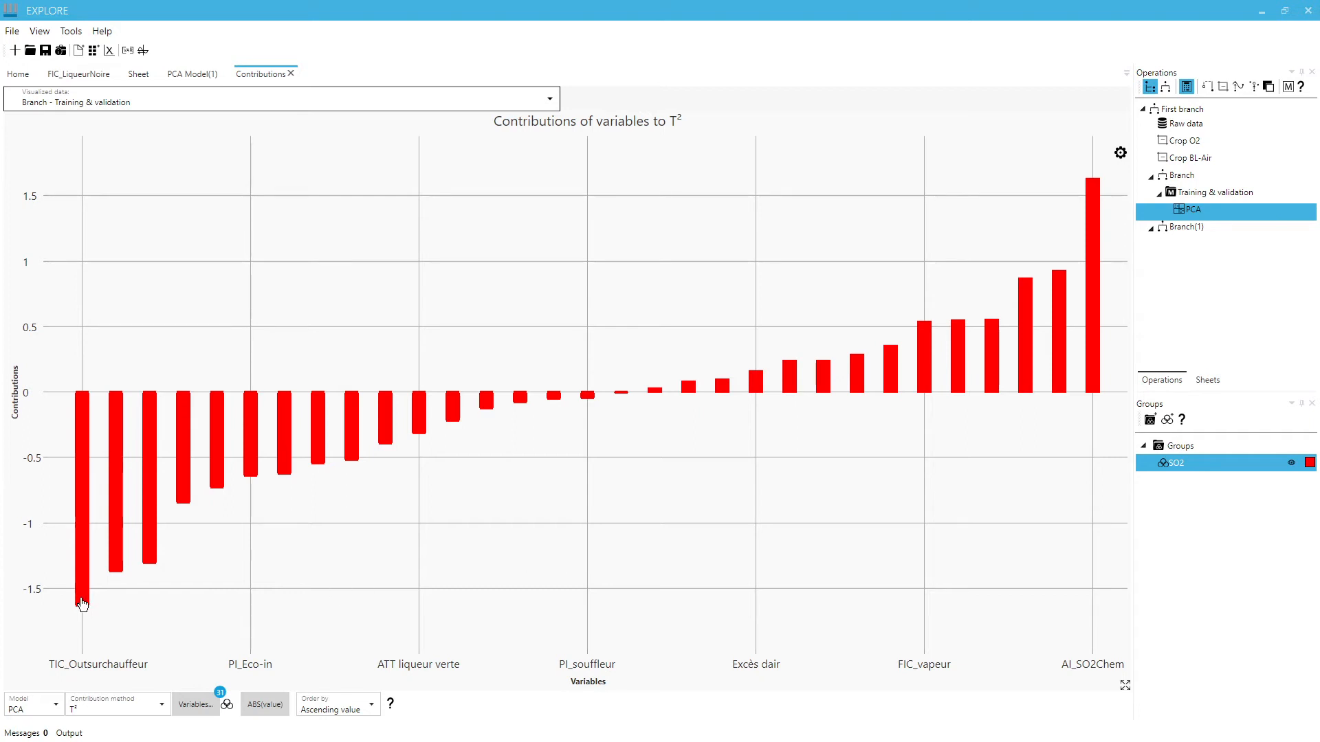
mouse_move(82, 603)
mouse_move(1093, 217)
- Examine the time chart of TIC_Outsurchauffeur for the SO2 group and return to the contributions chart
double_click(81, 600)
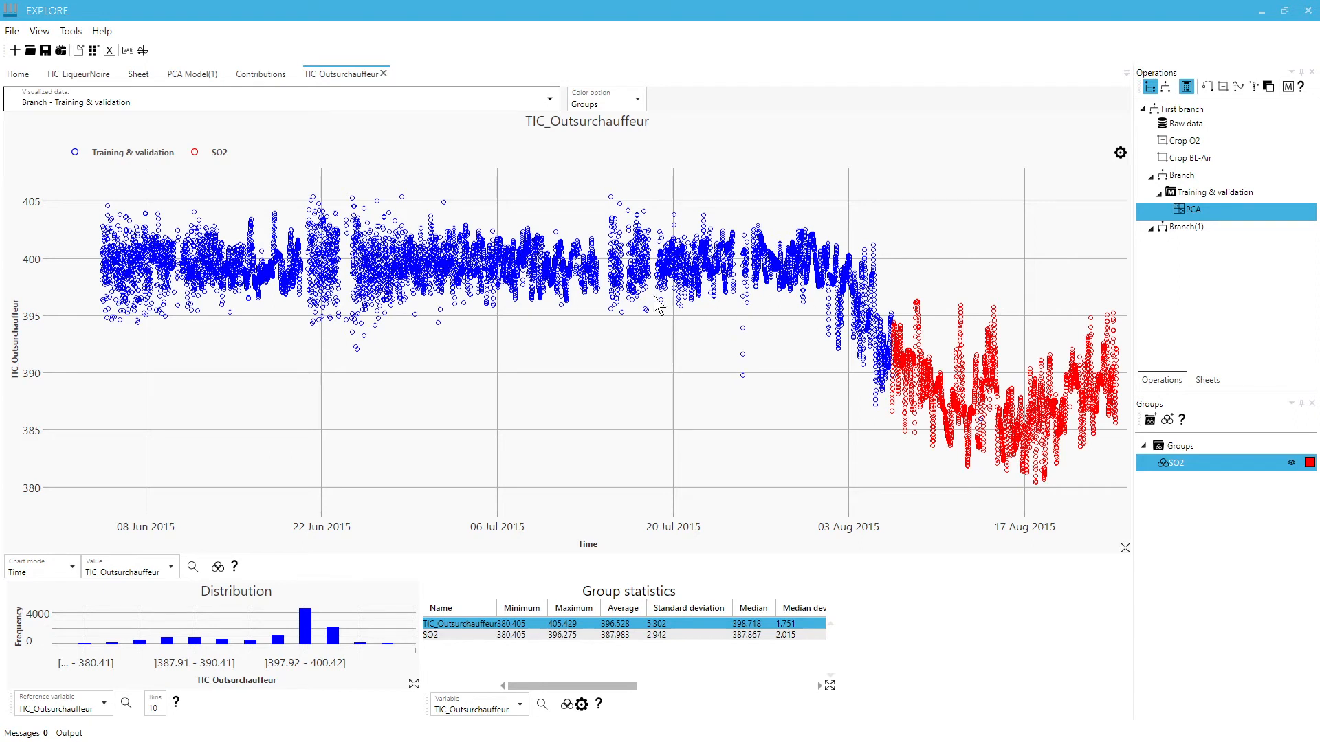
mouse_move(1110, 433)
left_click(258, 76)
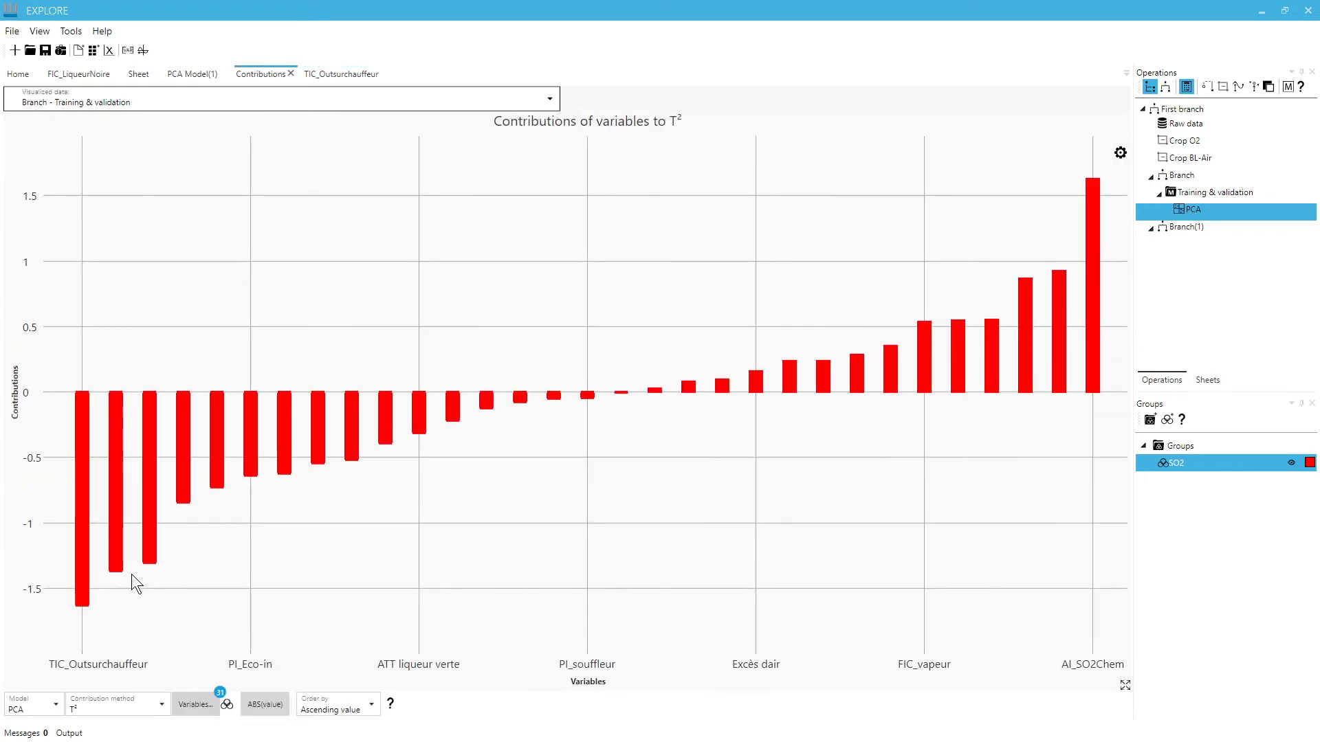
- Examine the next strongest contributors, view the time chart of PIC_air2, and close that chart
mouse_move(116, 574)
mouse_move(1058, 284)
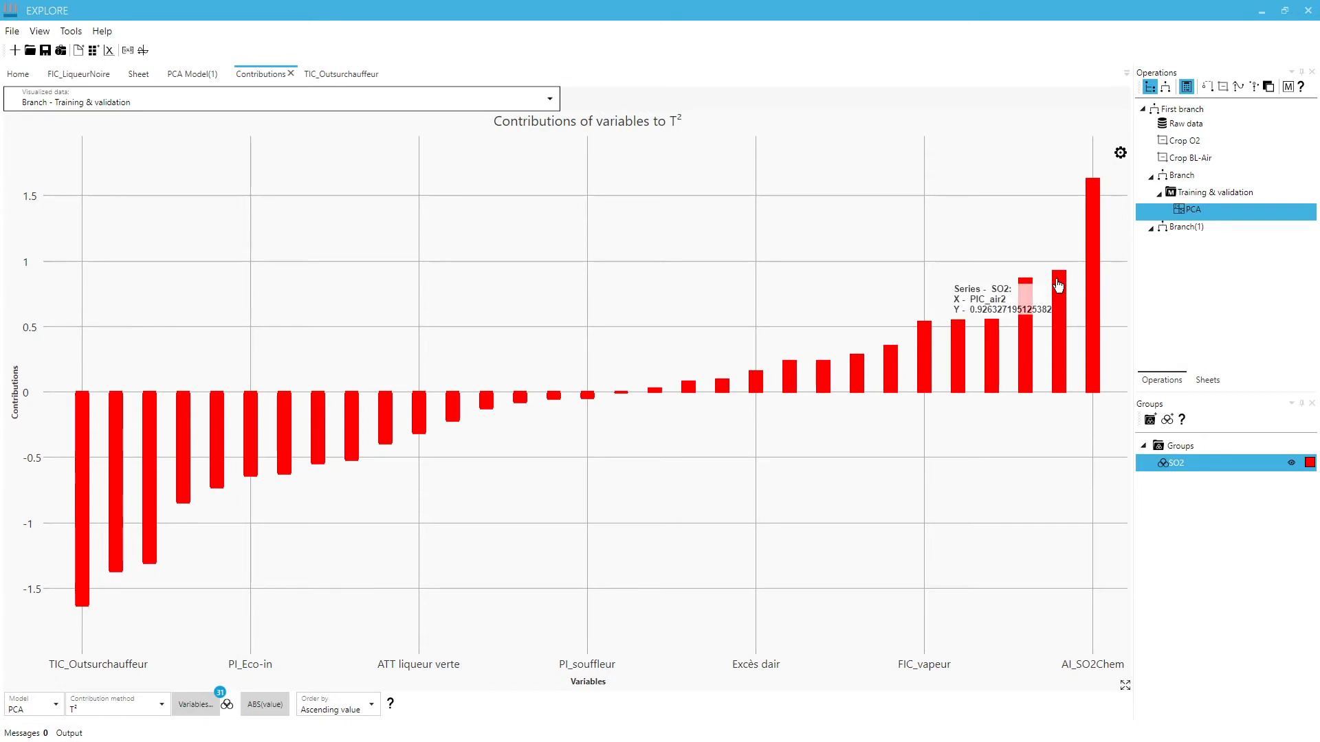
double_click(1061, 288)
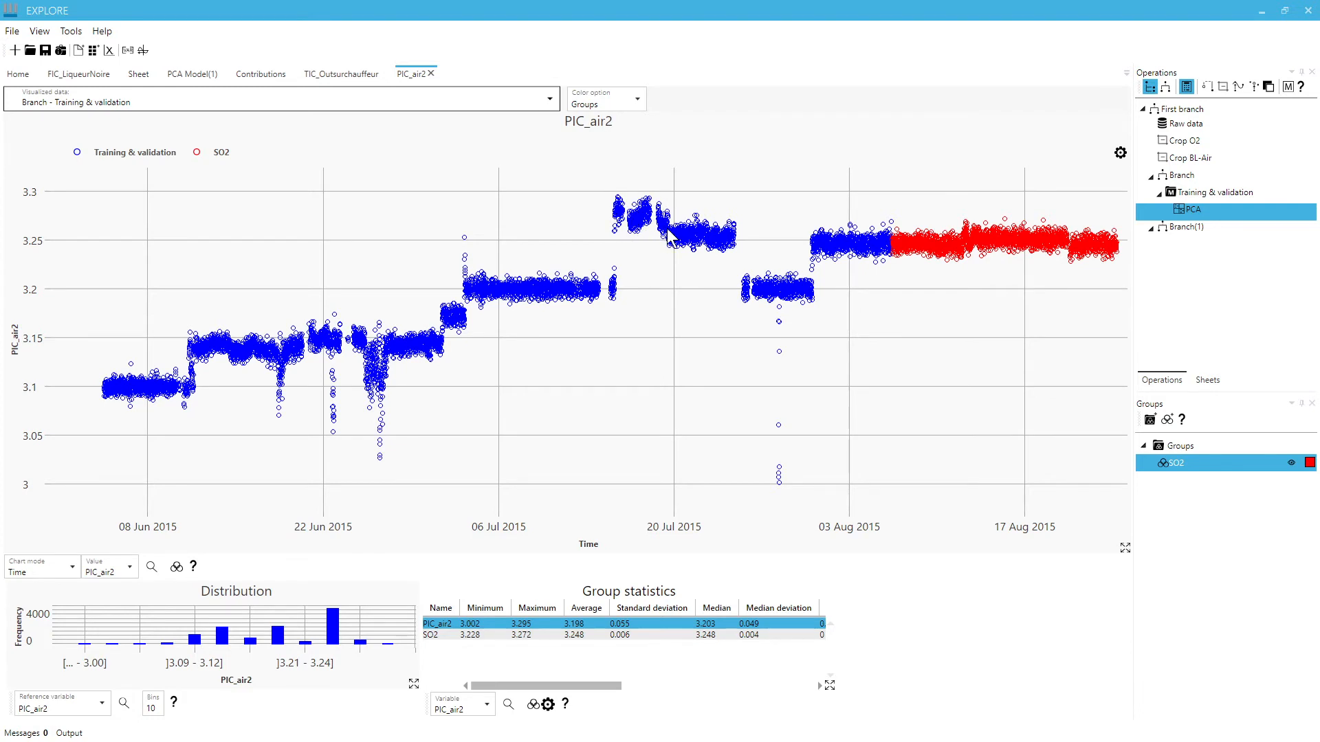
mouse_move(644, 229)
left_click(431, 74)
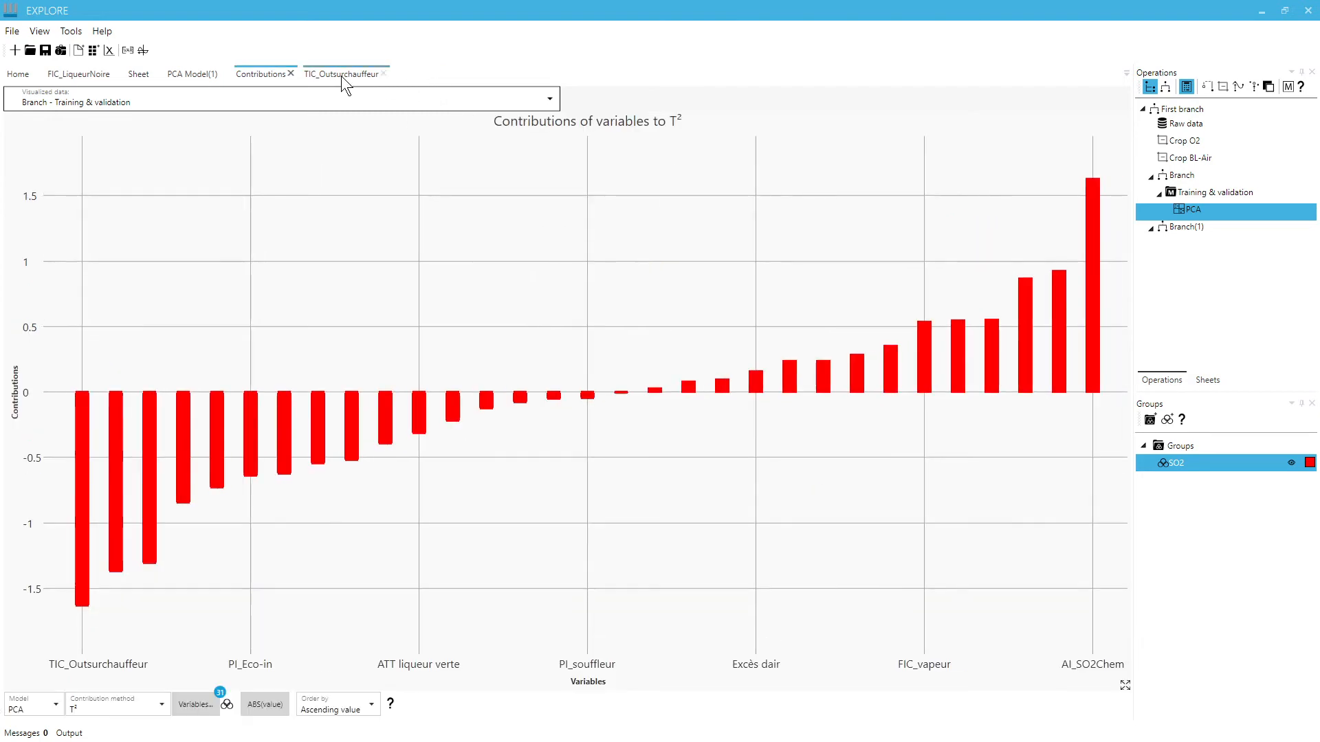
- Crop the points from late July 2015 onward out of the TIC_Outsurchauffeur time chart
left_click(377, 76)
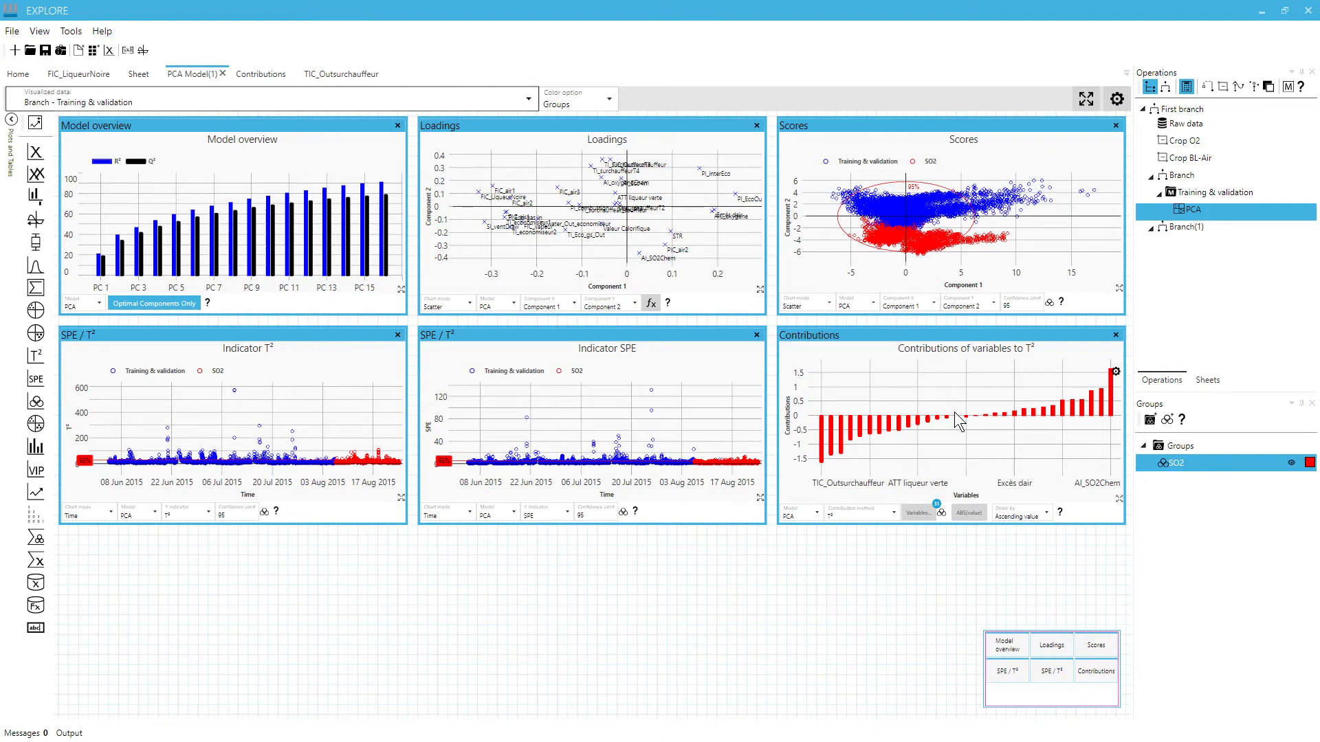
left_click(342, 77)
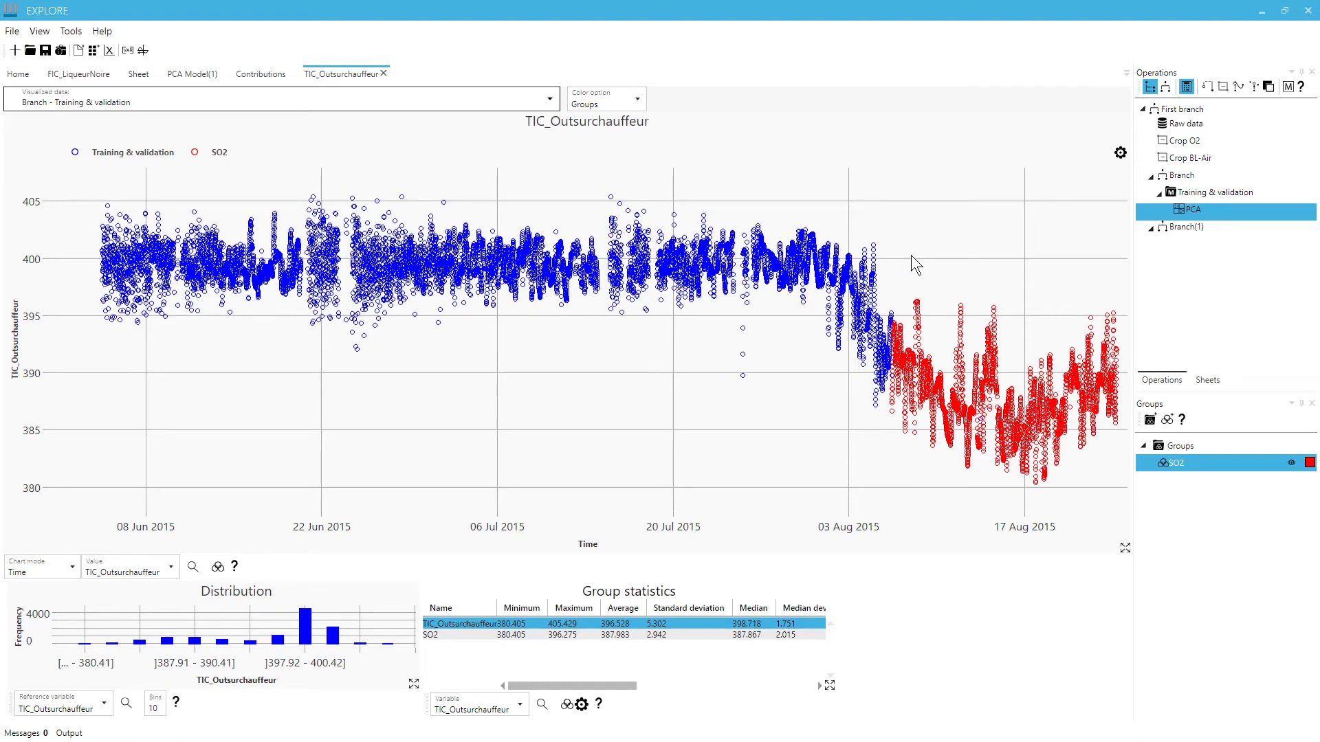
mouse_move(810, 207)
left_mouse_down()
mouse_move(801, 377)
mouse_move(1035, 536)
mouse_move(1161, 426)
mouse_move(1176, 299)
mouse_move(1038, 198)
mouse_move(912, 154)
mouse_move(835, 172)
left_mouse_up()
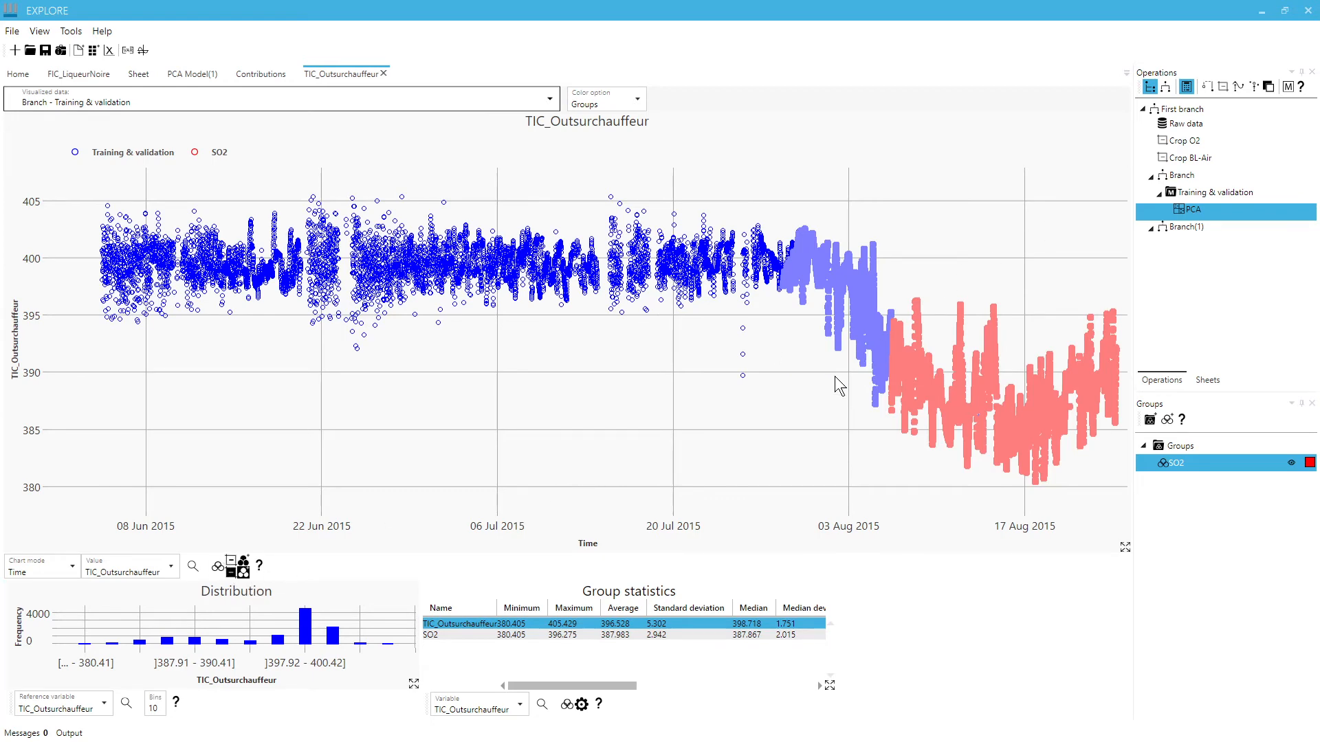
key("Delete")
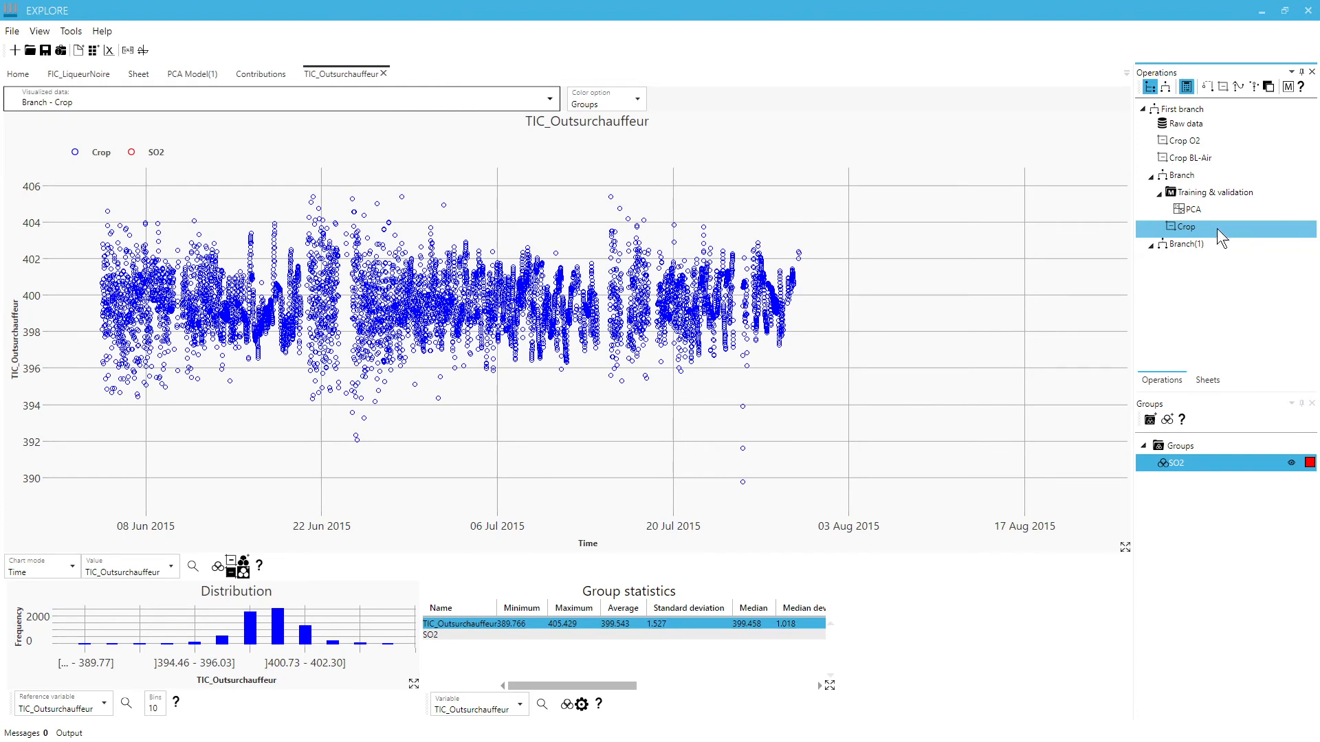
- Move the new crop operation above Training & validation and rename it Crop T Superheater
right_click(1169, 226)
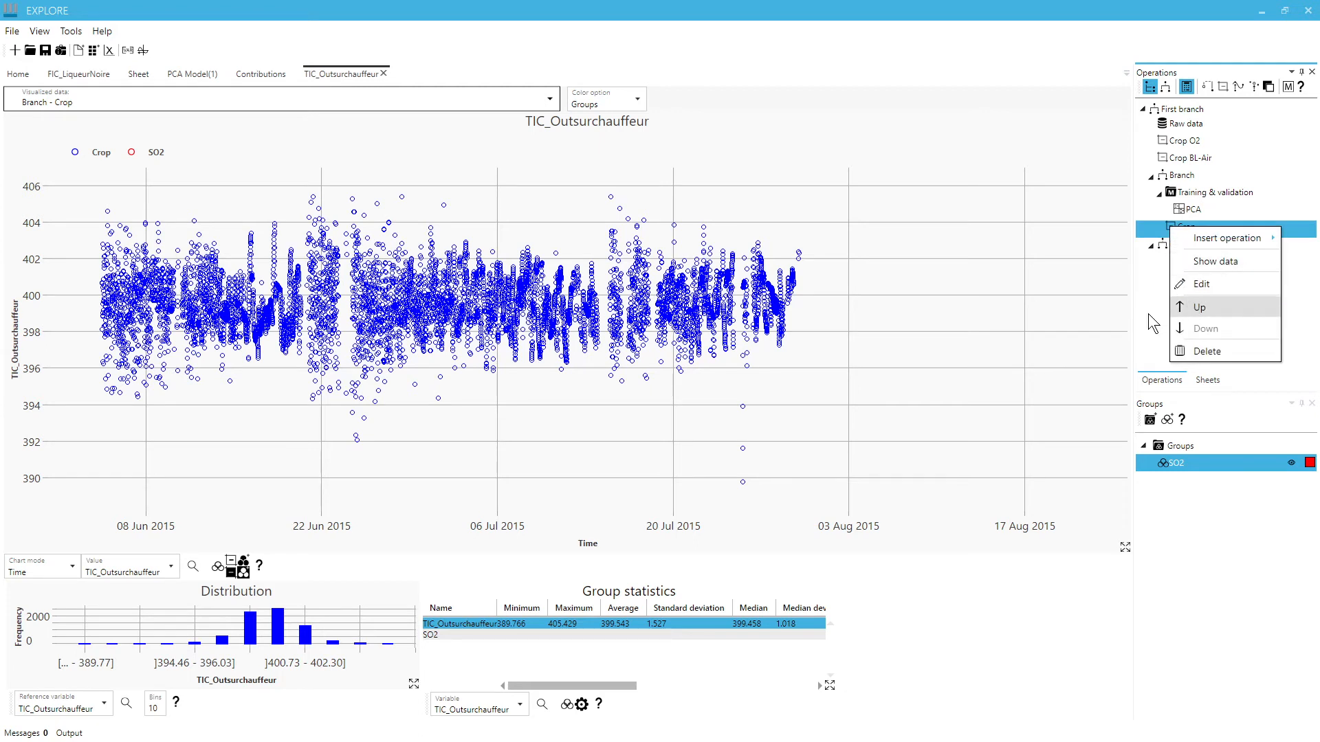
key("Return")
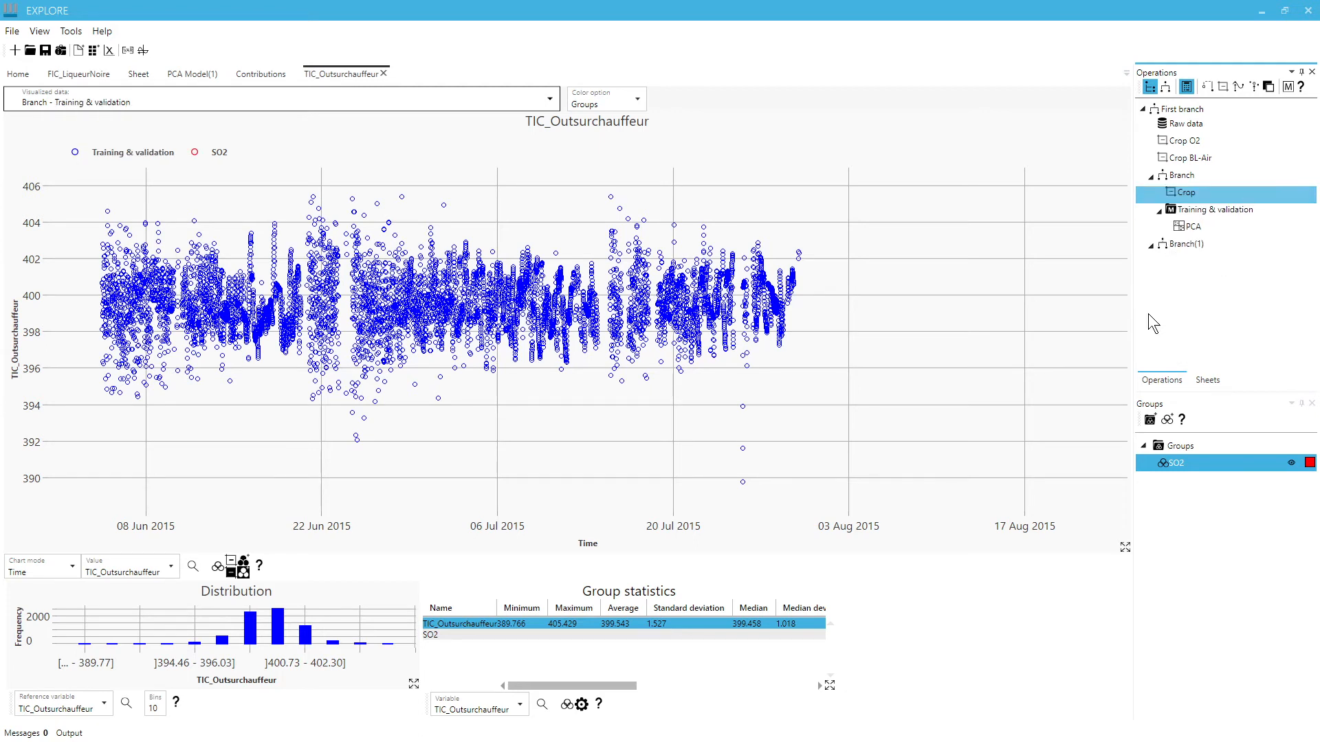
left_click(1194, 196)
type("T Superheater")
key("Return")
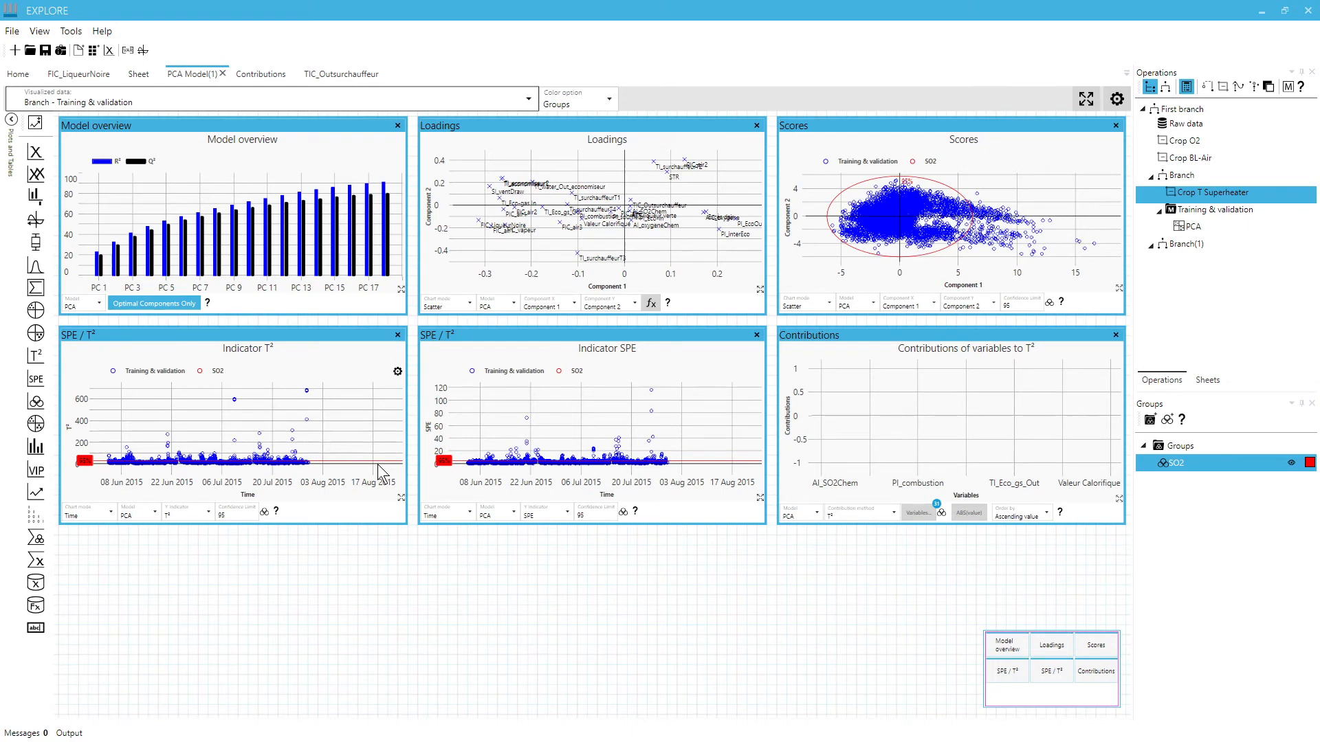
- Visualize the First branch - Crop BL-Air data in the PCA model sheet and save the project
left_click(137, 103)
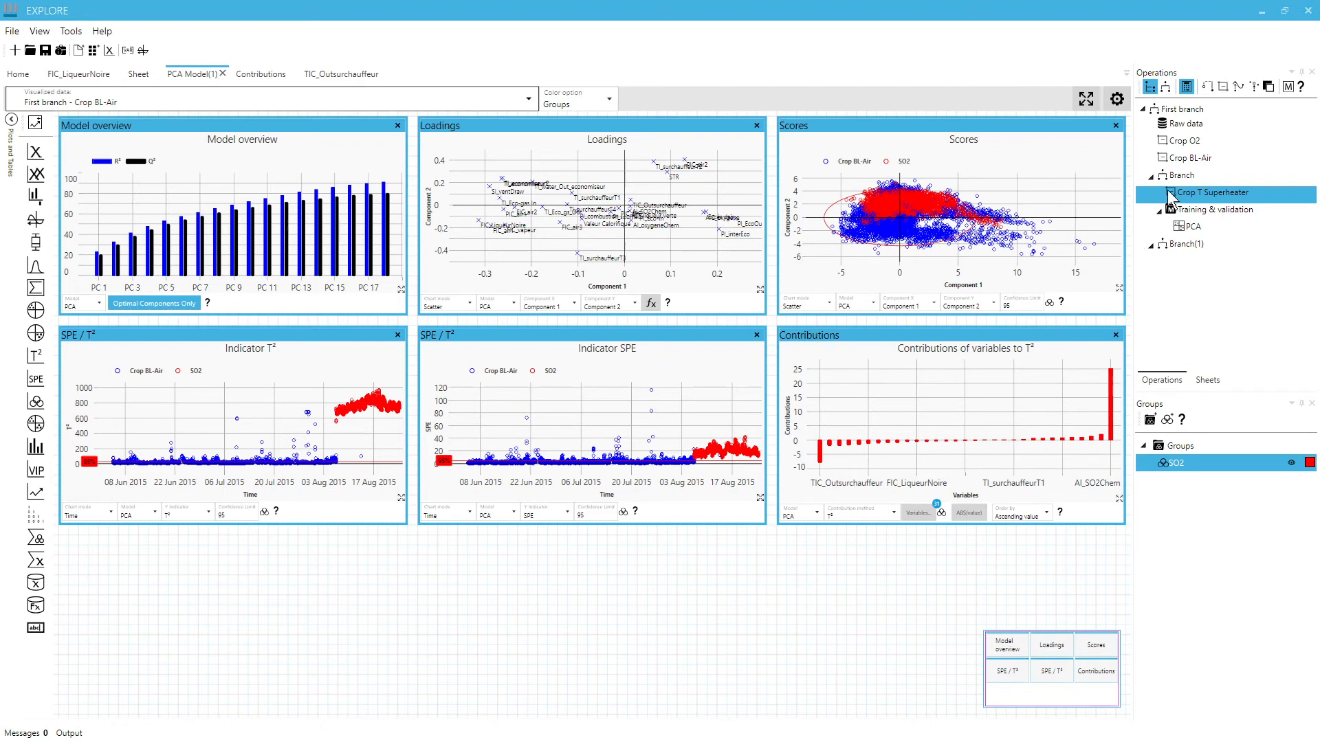
left_click(1290, 90)
left_click(45, 50)
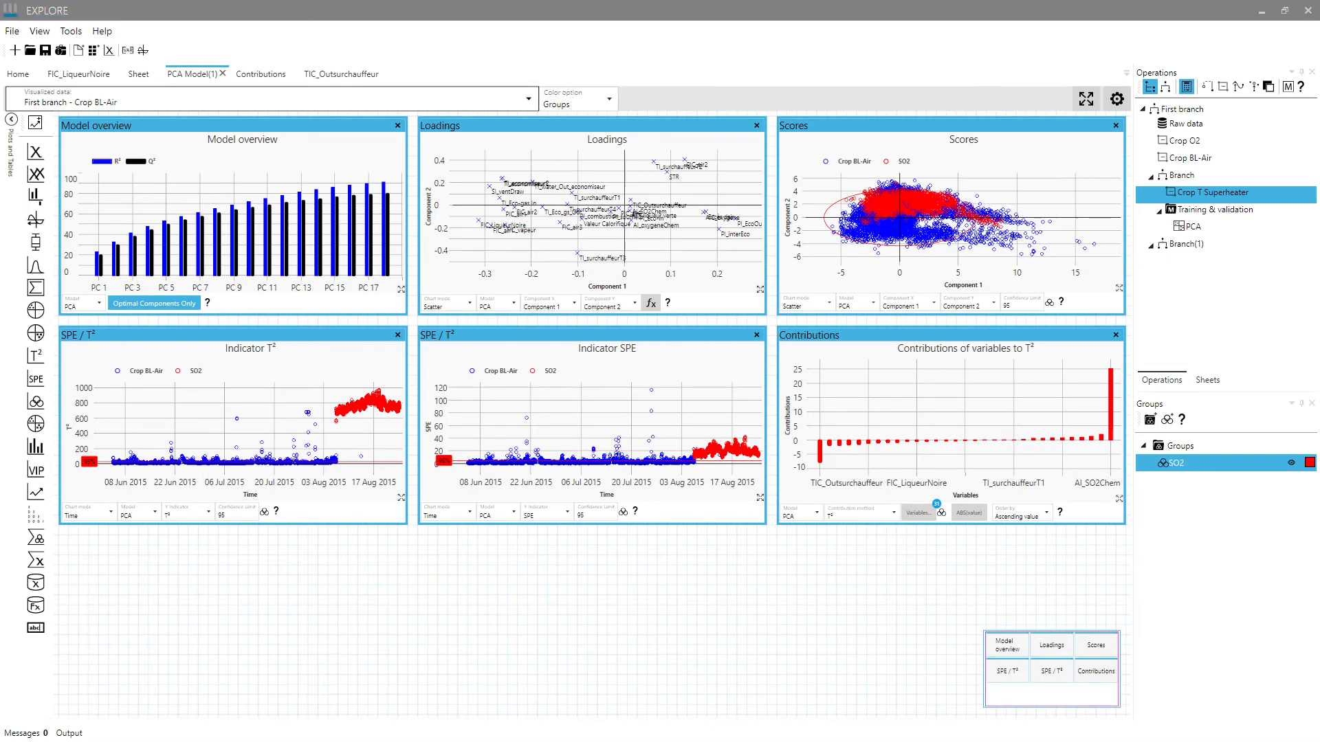
- Switch to EXPLORE DESIGNER and maximize its window
left_click(1285, 11)
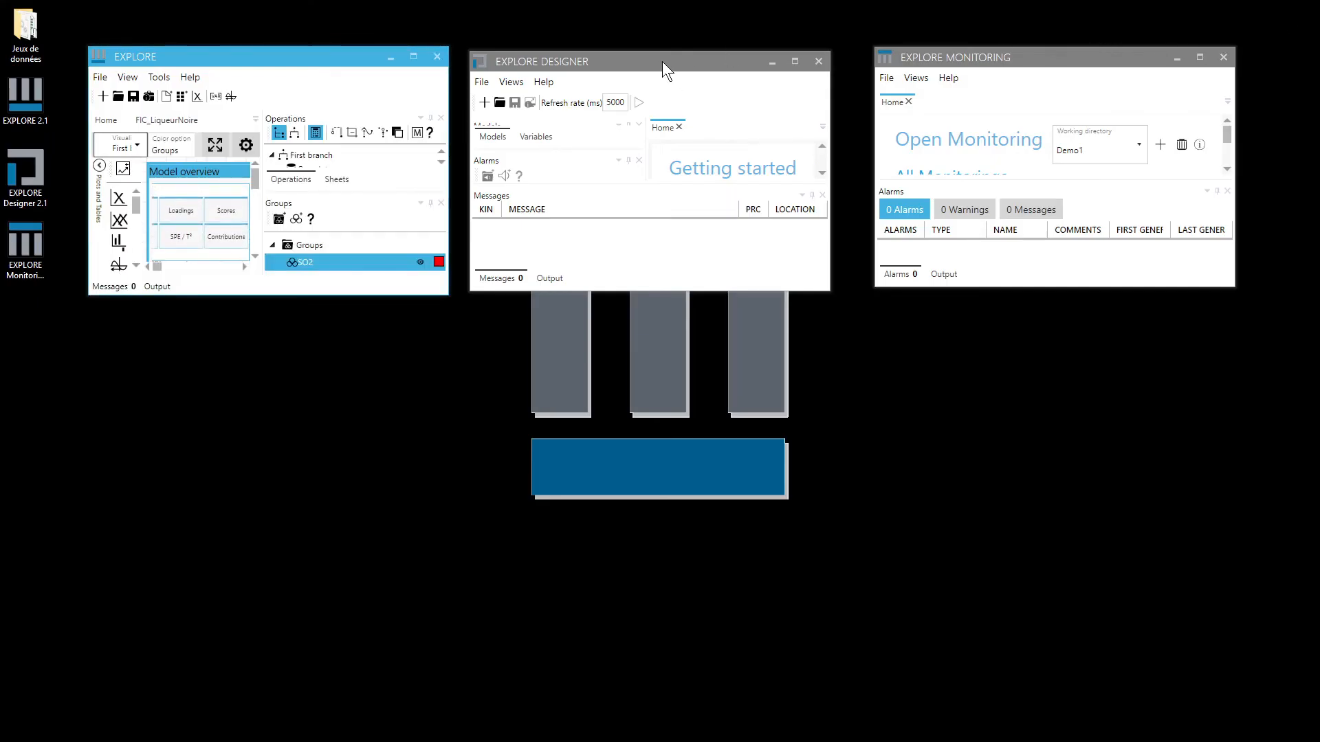
left_click(20, 185)
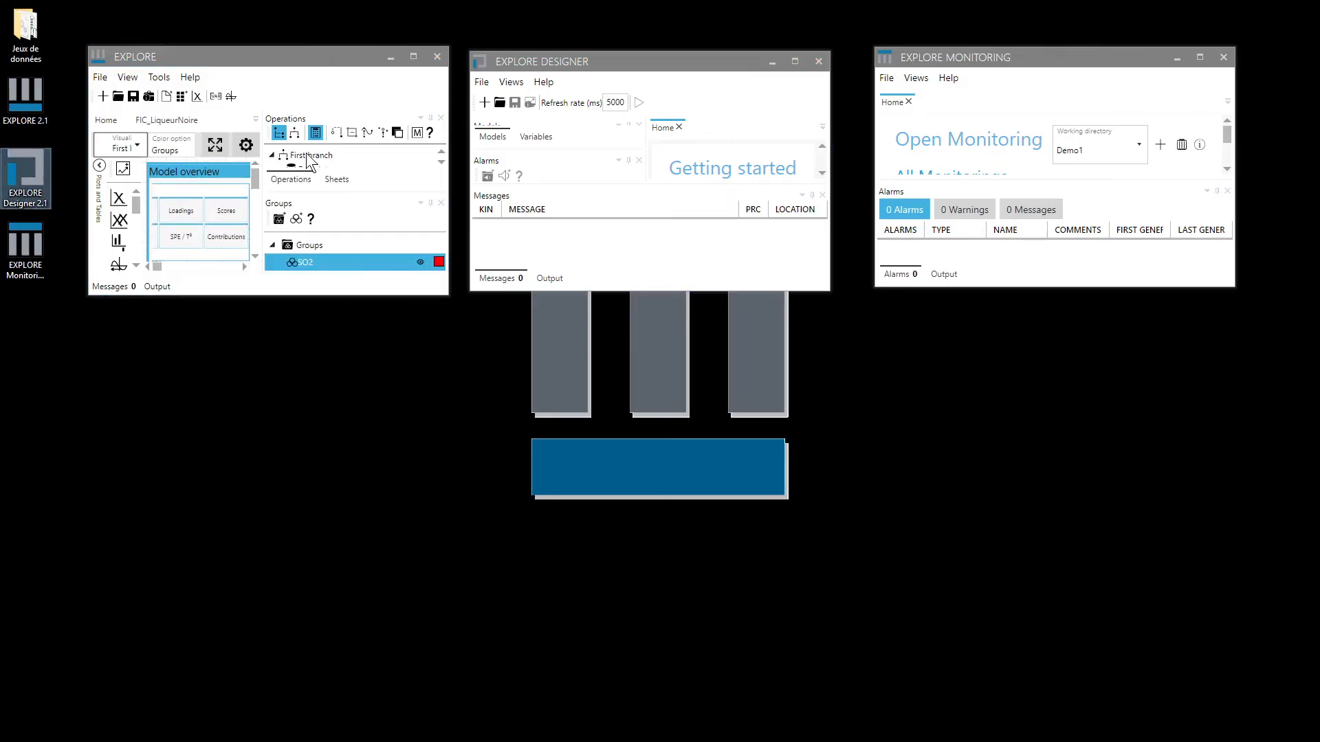
double_click(633, 62)
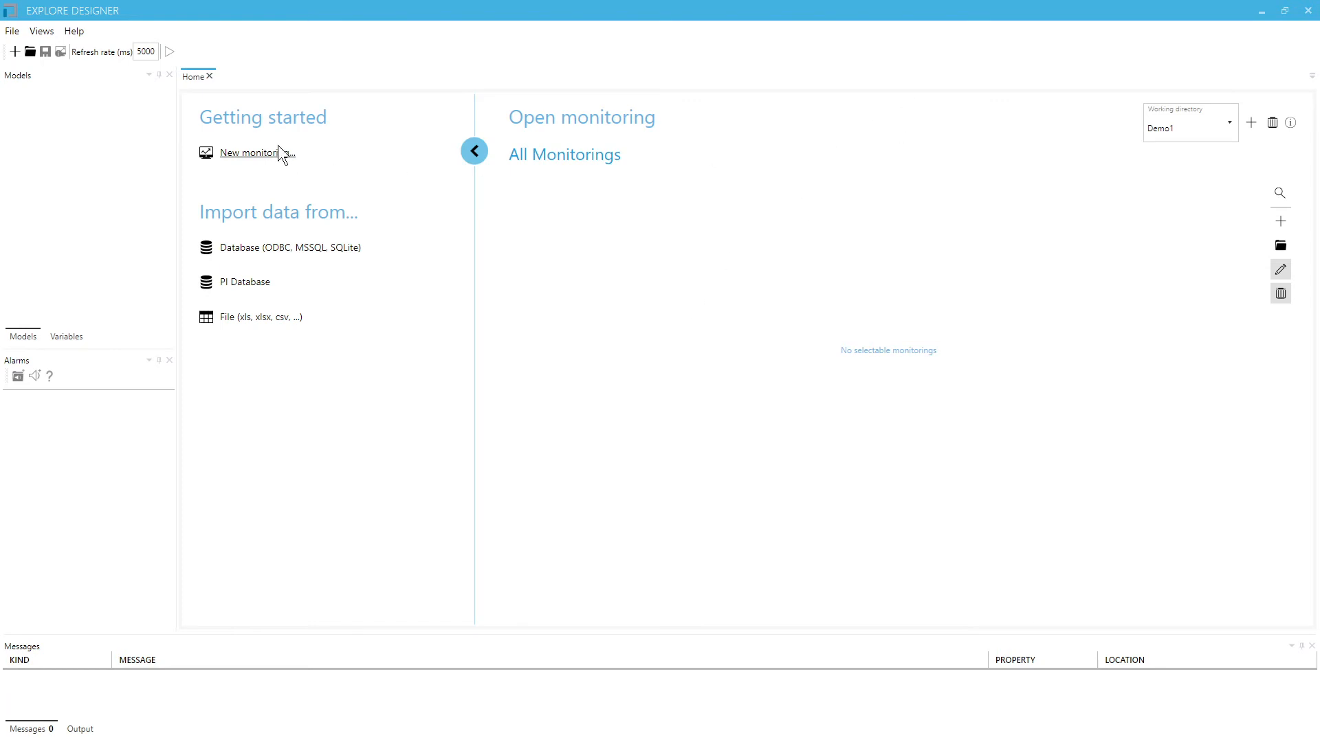
- Create a new monitoring named SO2 with the PCA model selected
left_click(268, 160)
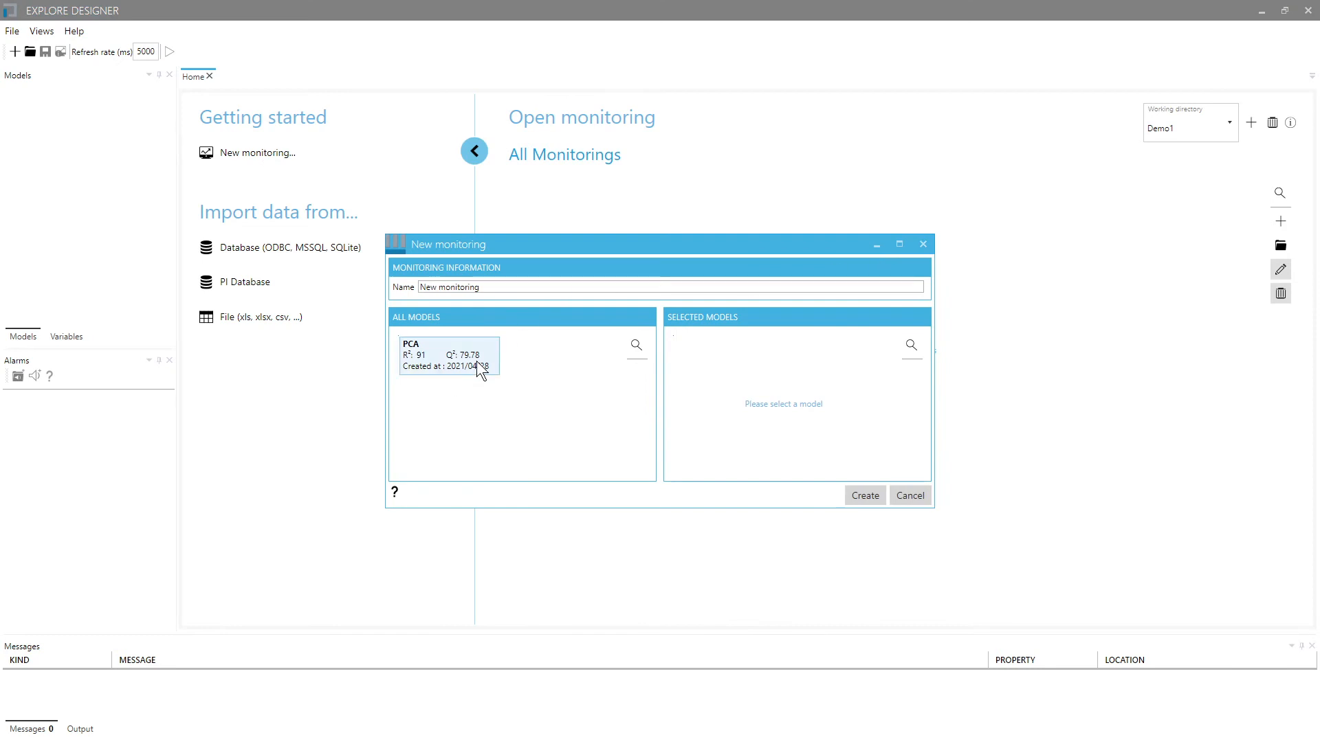
left_click_drag(498, 292, 270, 288)
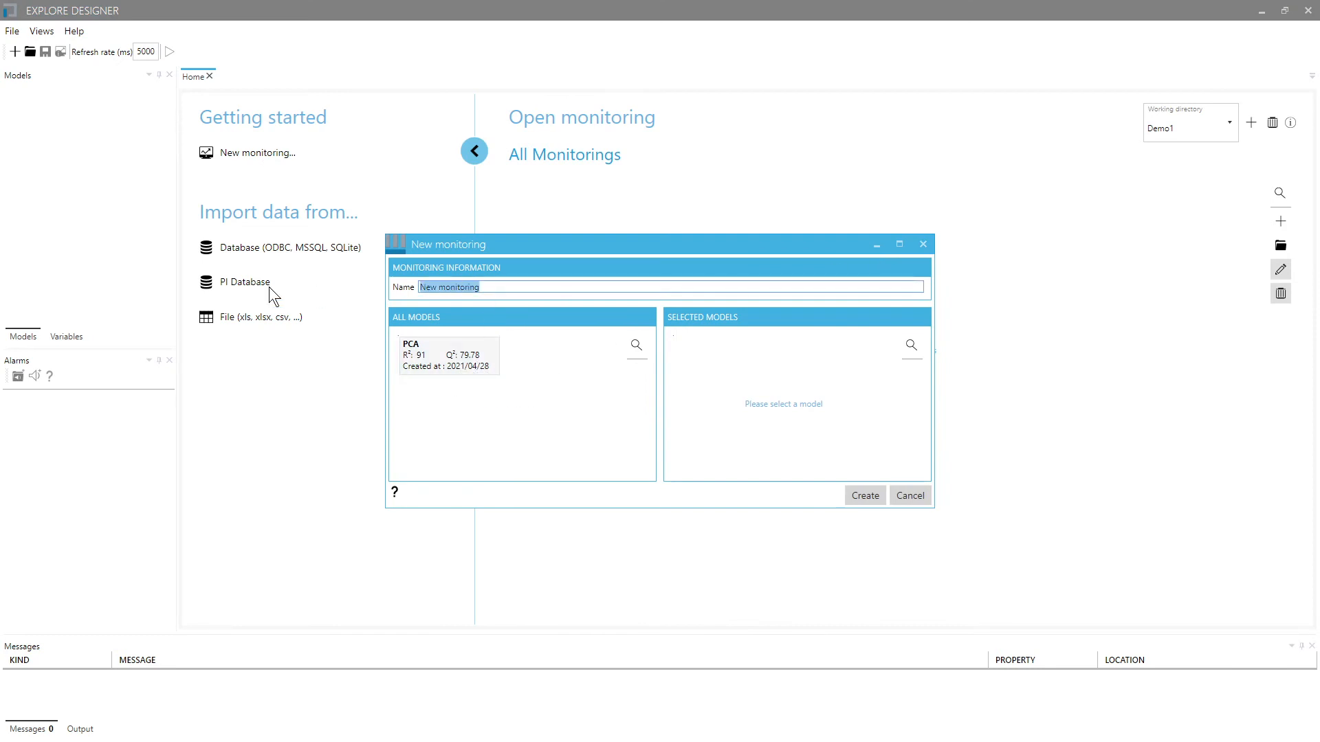
type("SO2")
left_click_drag(432, 362, 722, 378)
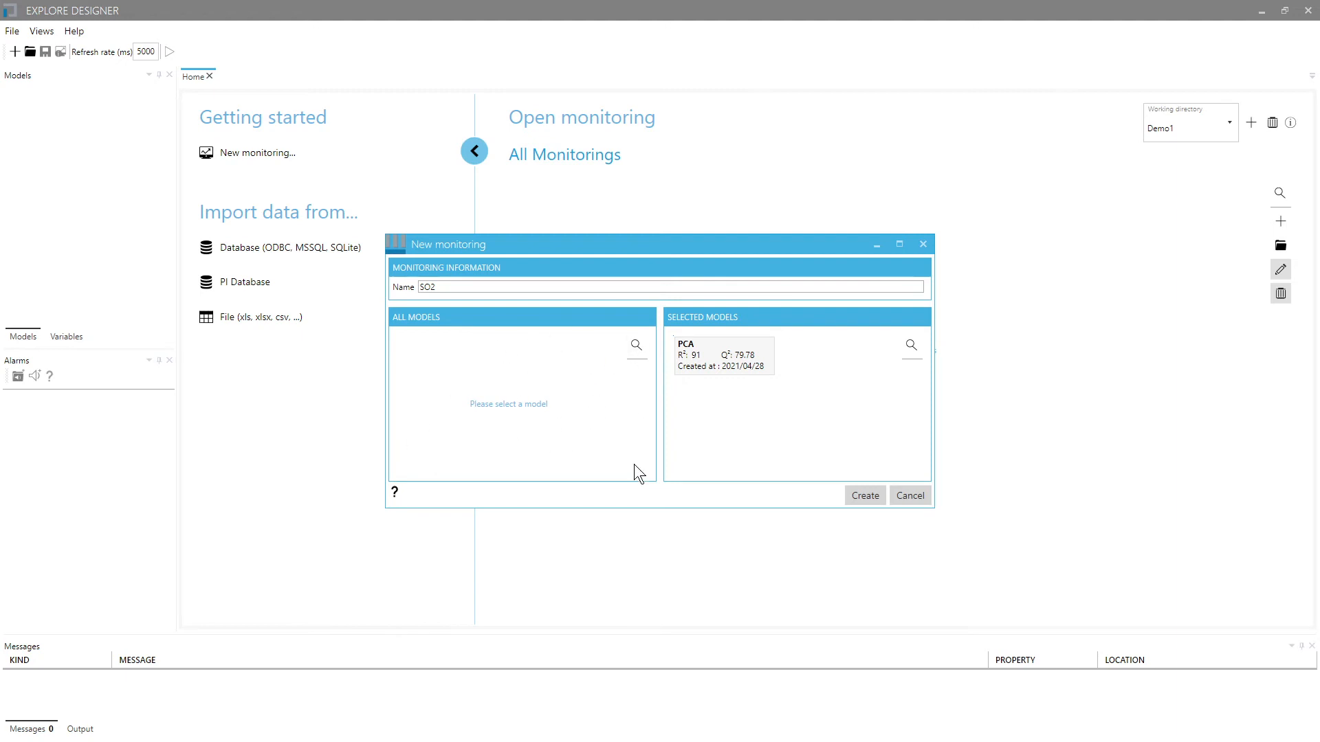
left_click(864, 496)
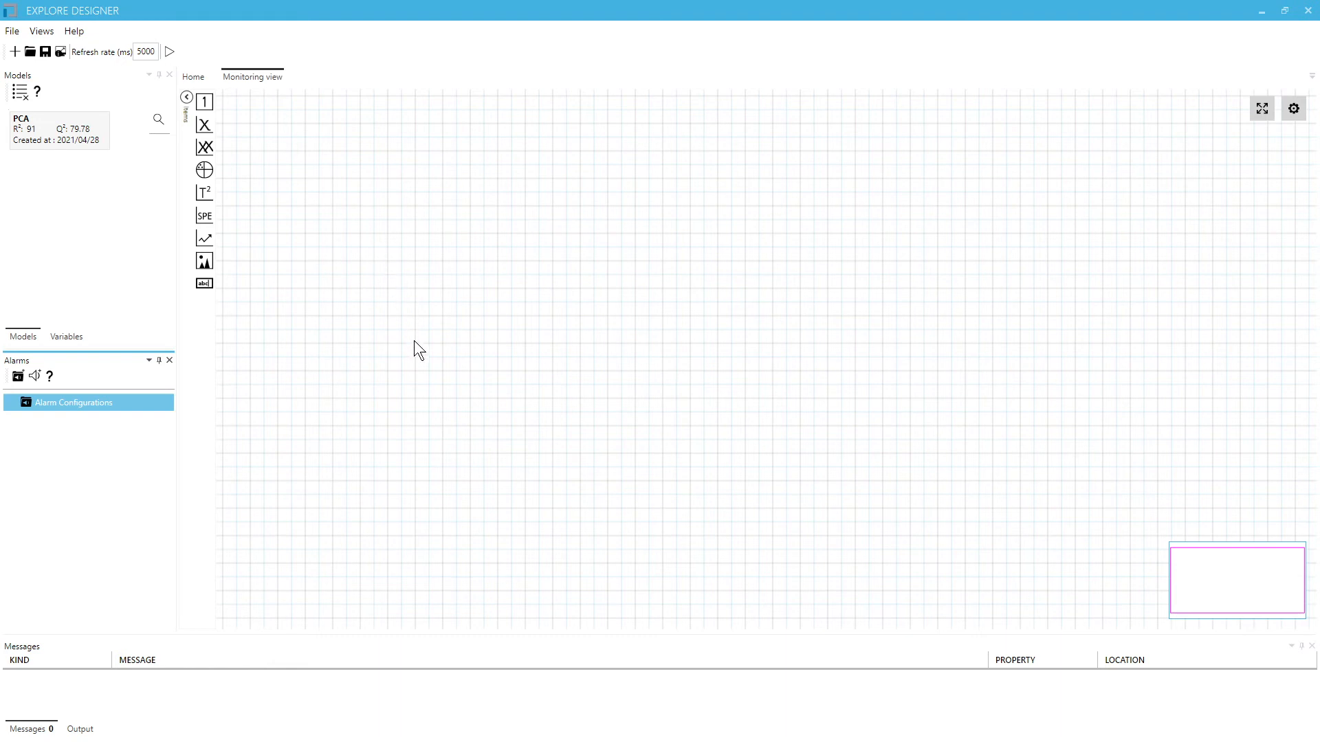
- Hide the monitoring view's grid lines and add an image item that loads BLRB.png
right_click(365, 158)
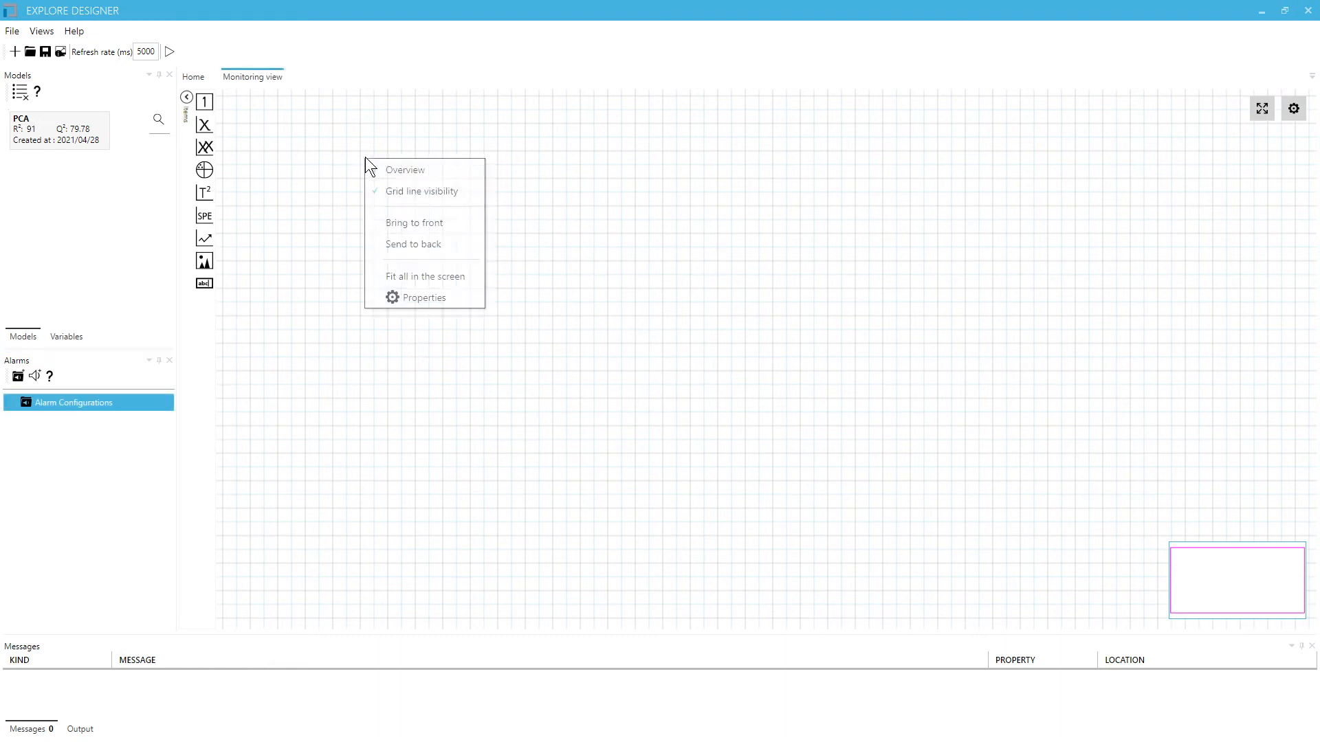
left_click(393, 195)
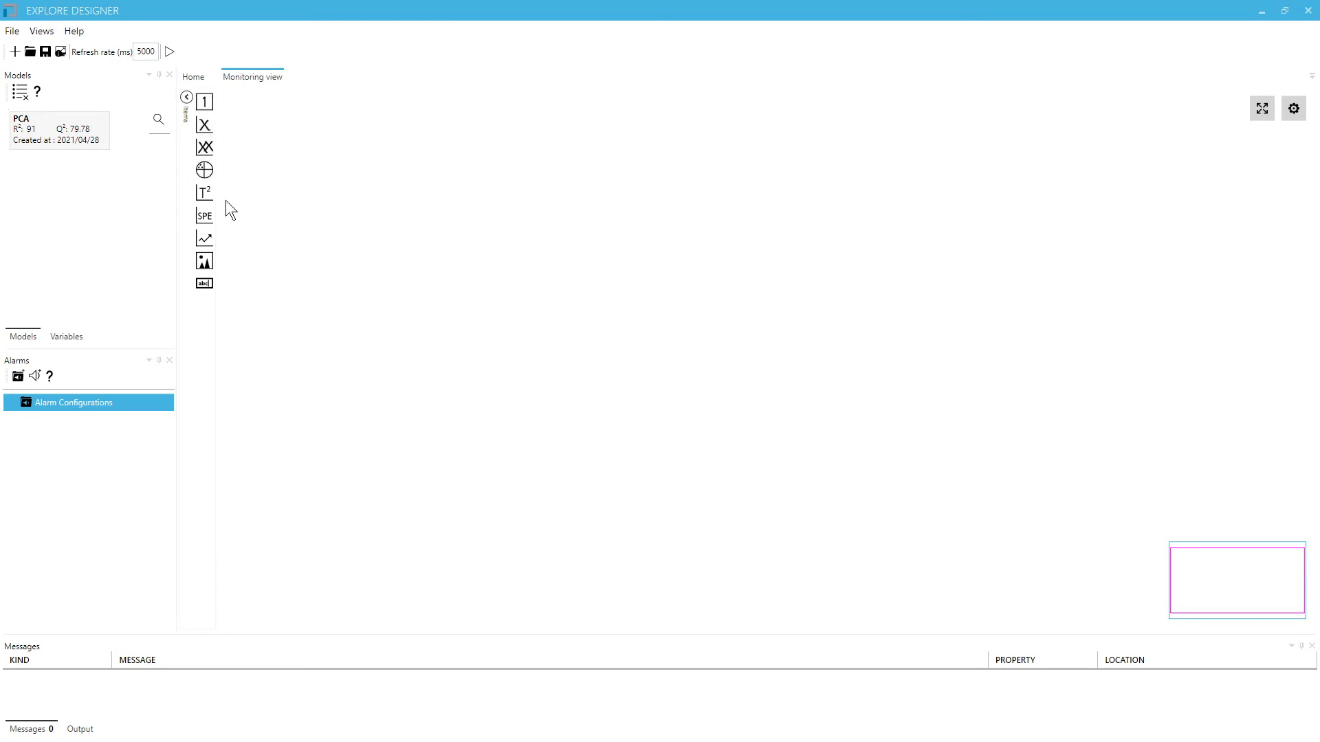
left_click(204, 260)
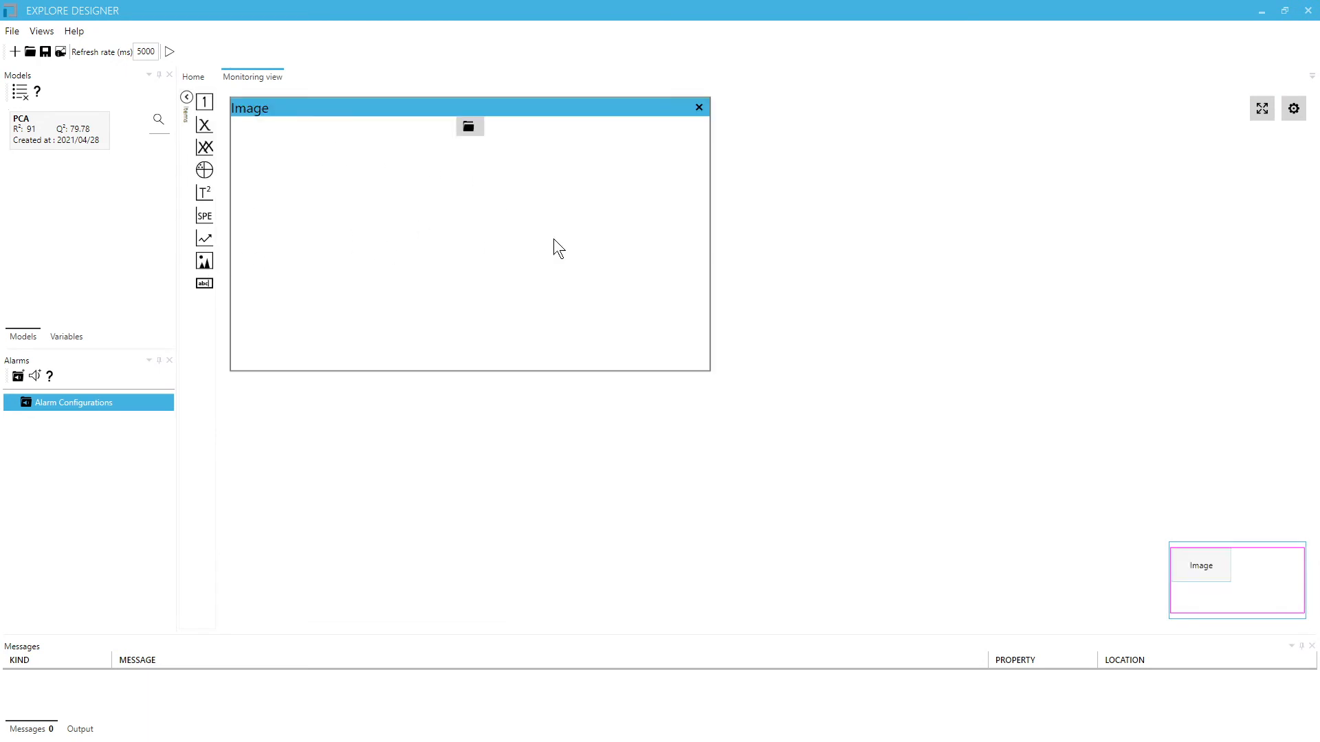
left_click(469, 127)
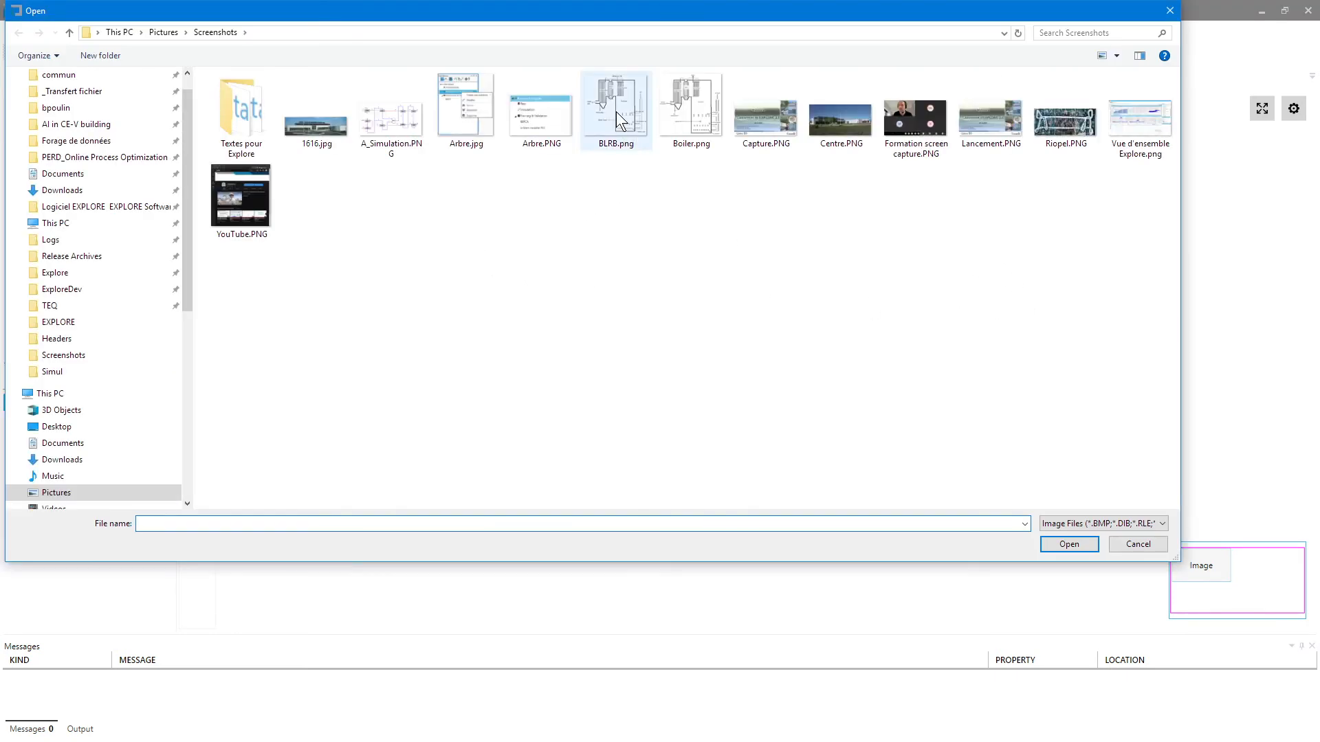
left_click(612, 113)
left_click(1064, 539)
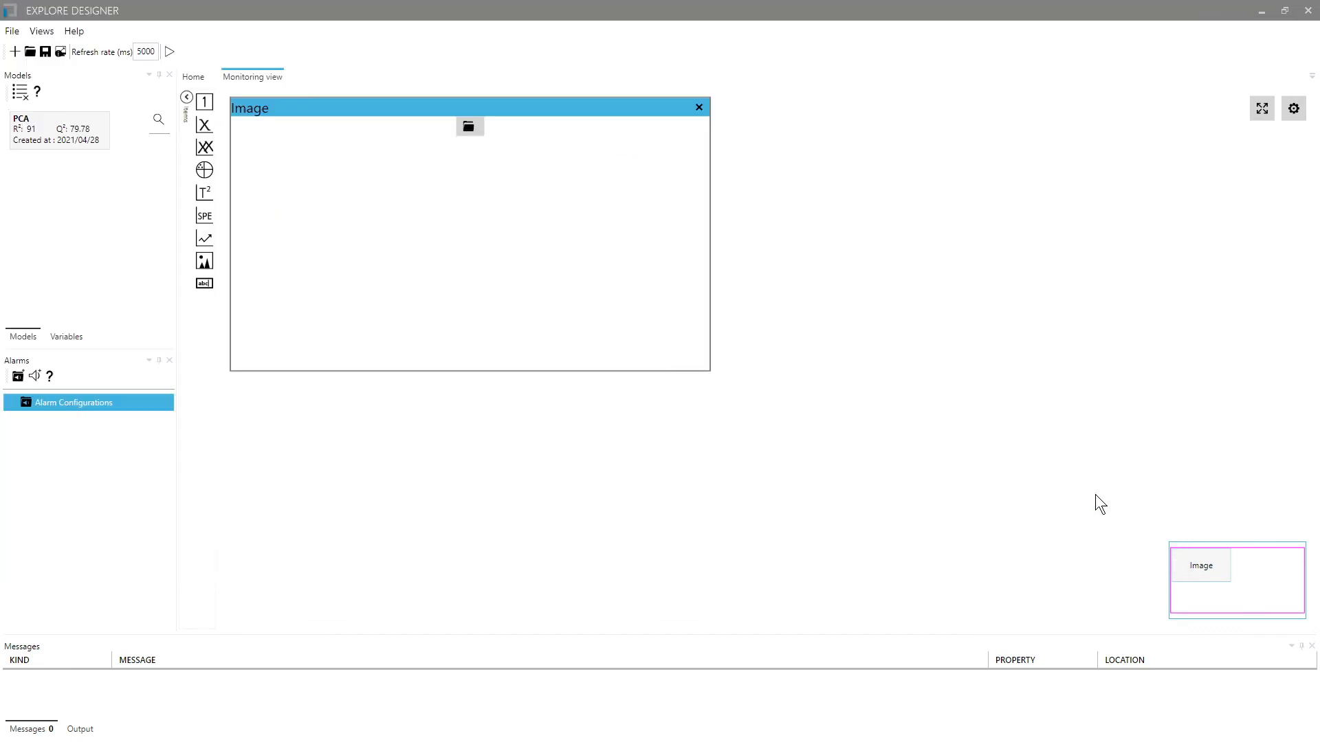
- Resize the boiler image to a tall format nearly filling the view's height and move it toward the middle of the canvas
left_click(575, 371)
left_click_drag(712, 370, 646, 596)
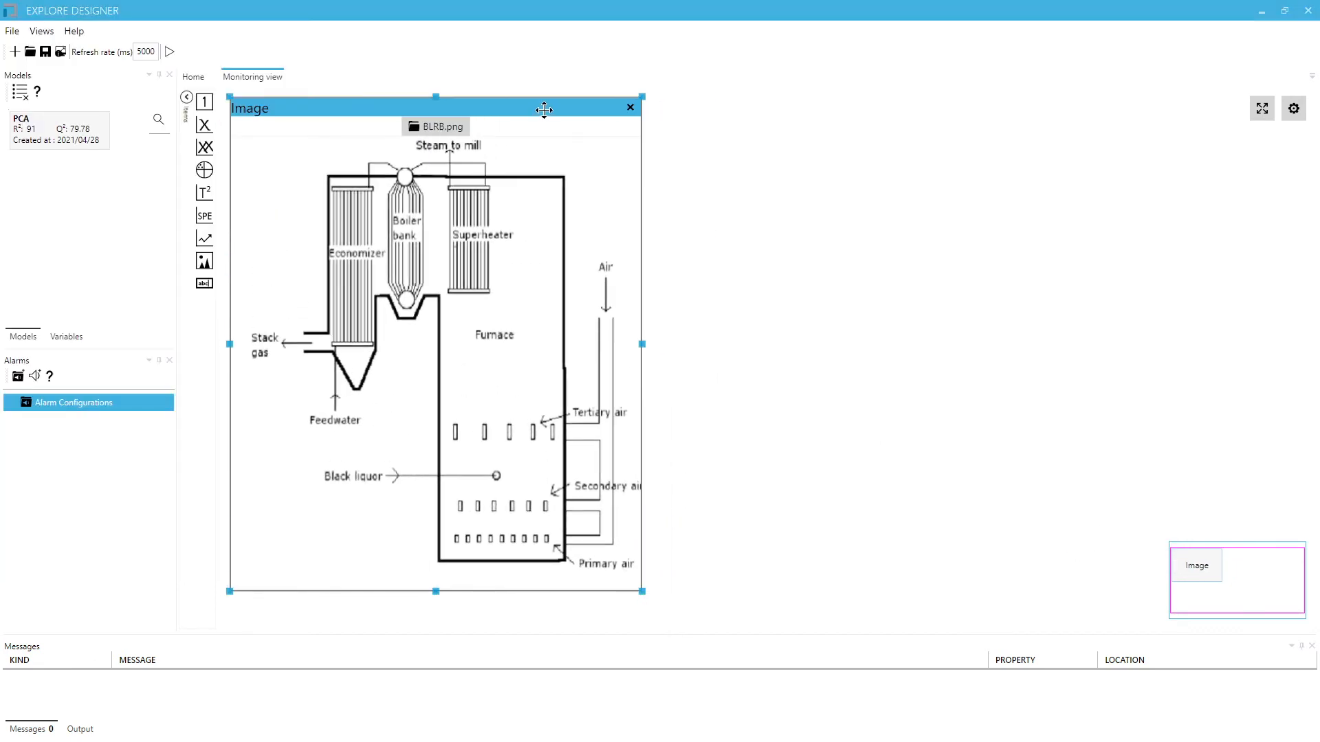
left_click_drag(540, 108, 679, 118)
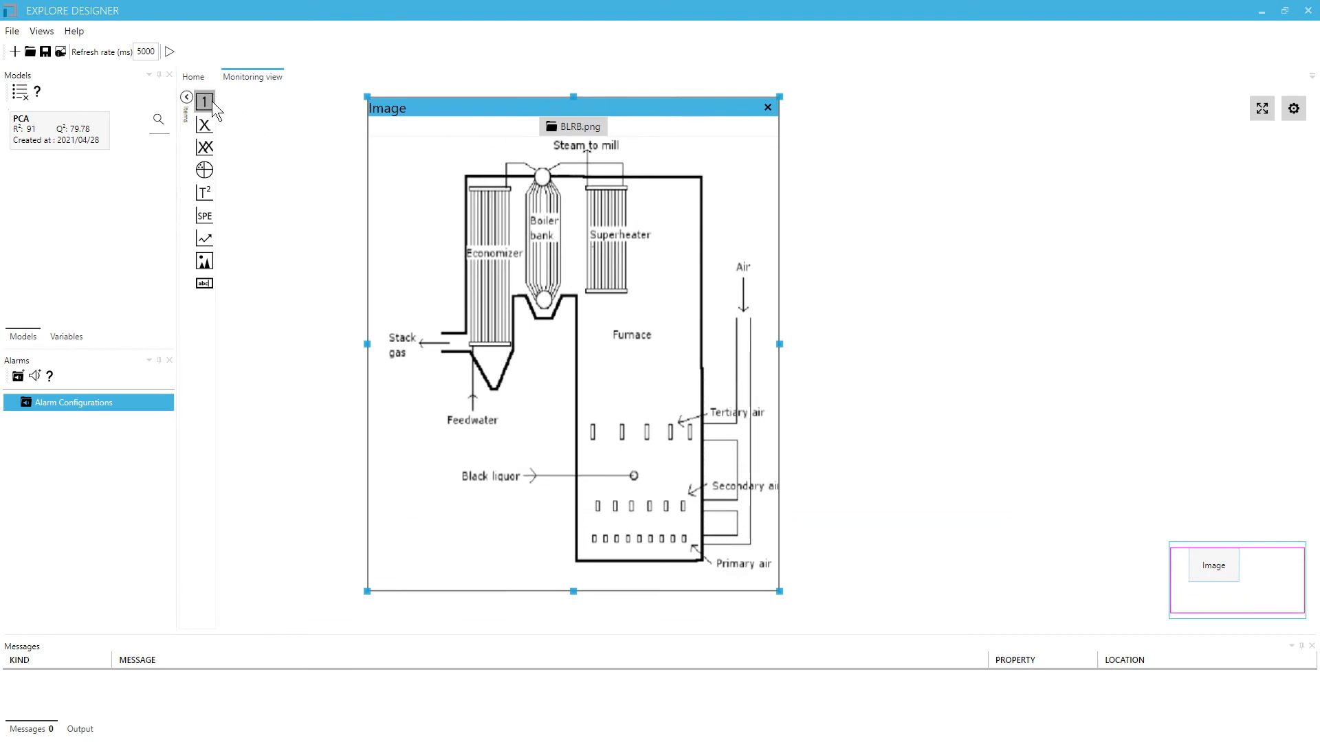
- Add a variable value display for AI_SO2Chem and place it beside the economizer, just above the stack gas outlet
left_click(204, 125)
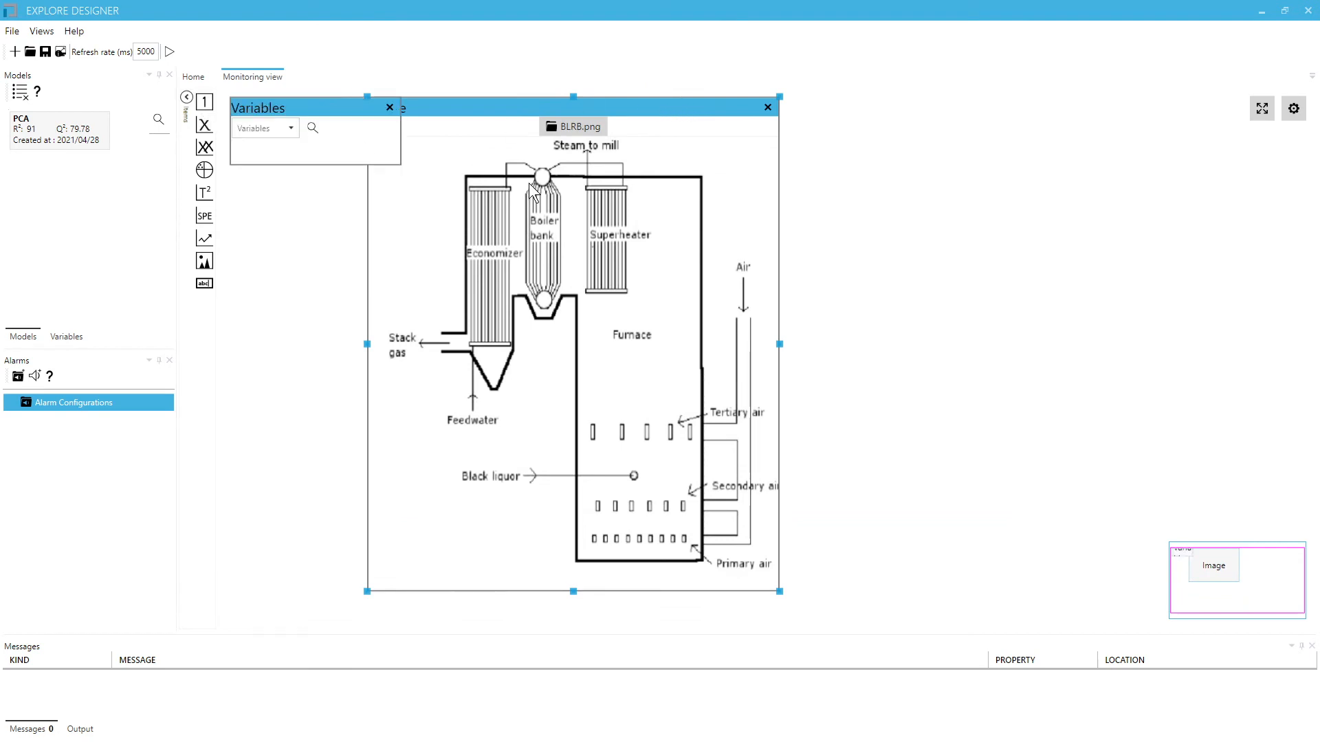
left_click(291, 129)
left_click(261, 166)
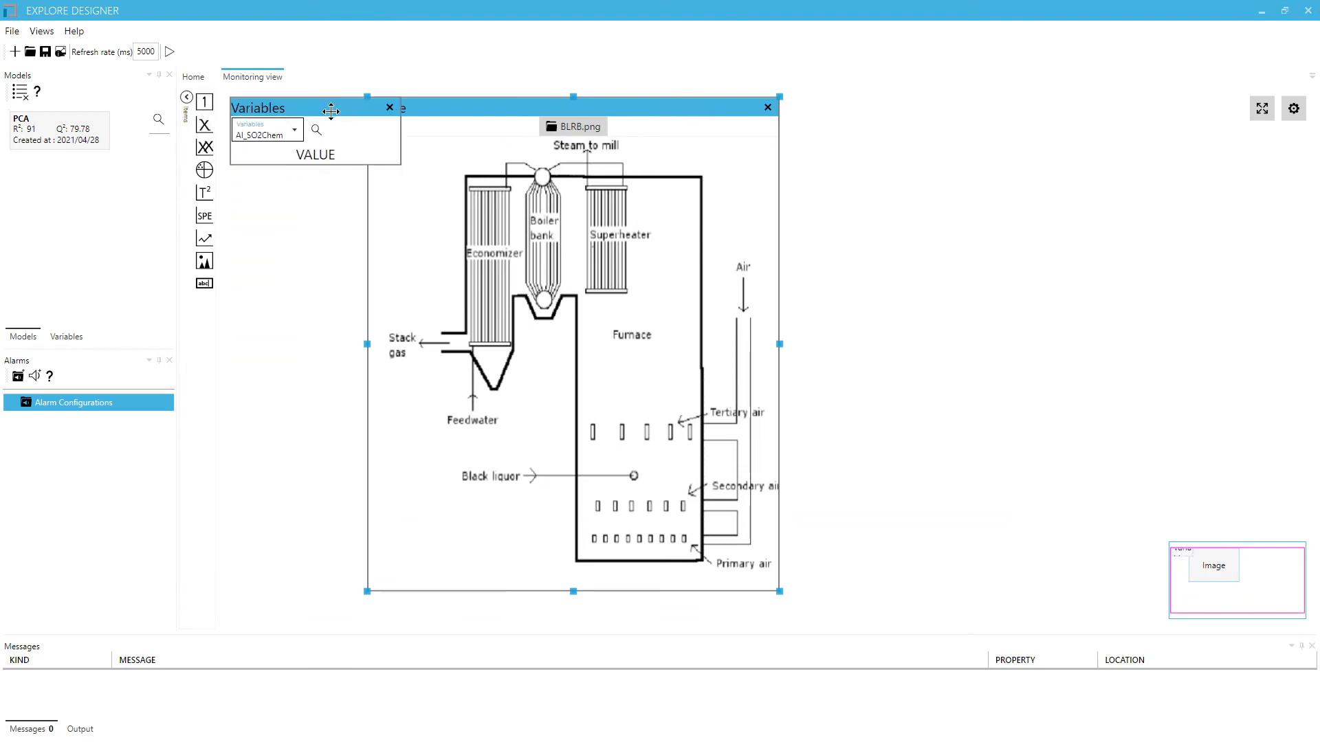
left_click_drag(330, 111, 393, 269)
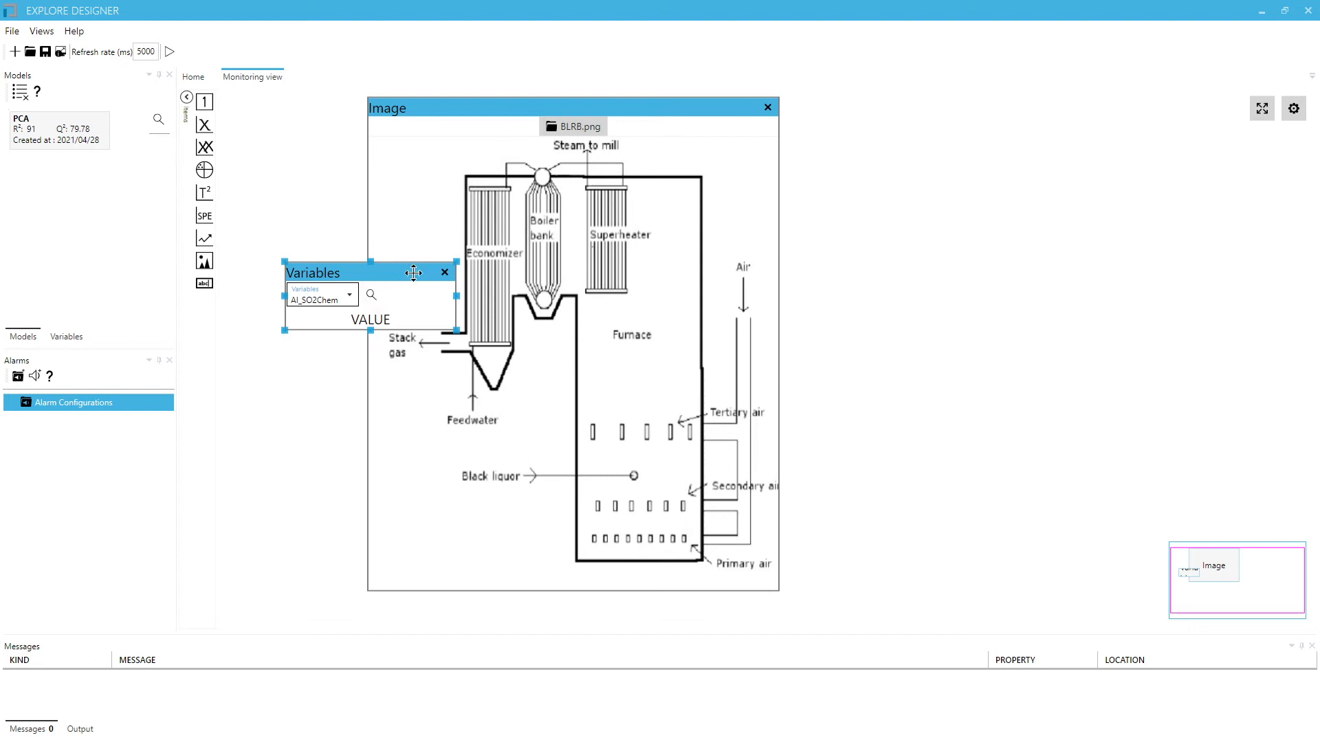
left_click_drag(414, 273, 413, 267)
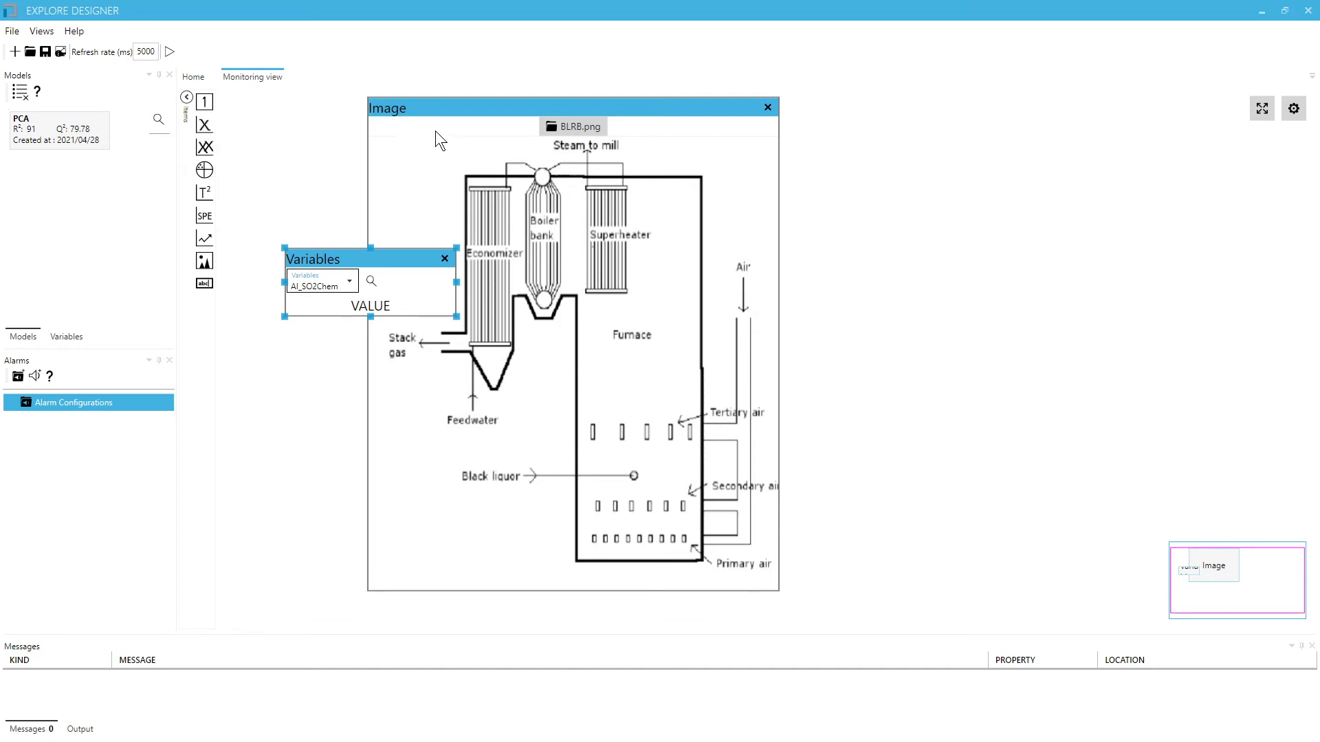
- Place a variable time chart to the right of the boiler image and set it to show AI_SO2Chem
left_click_drag(390, 103, 960, 110)
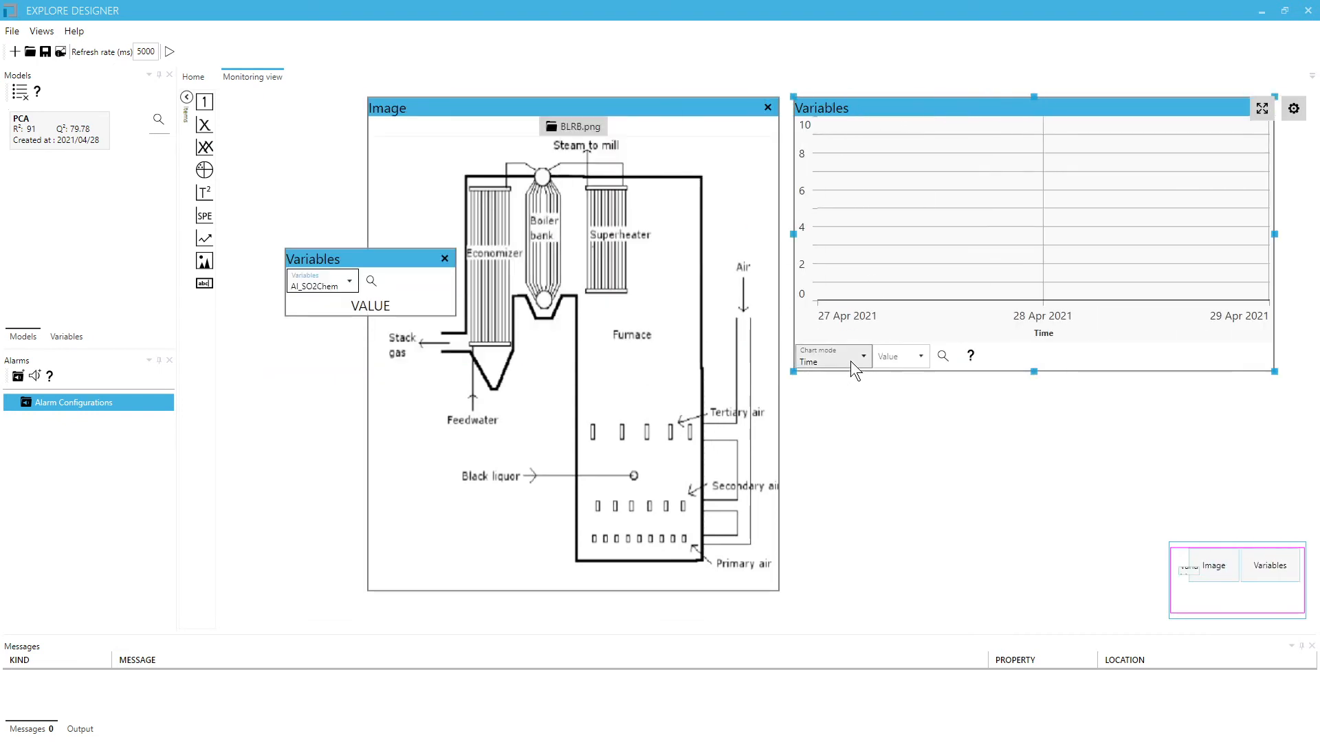
left_click(901, 356)
left_click(908, 395)
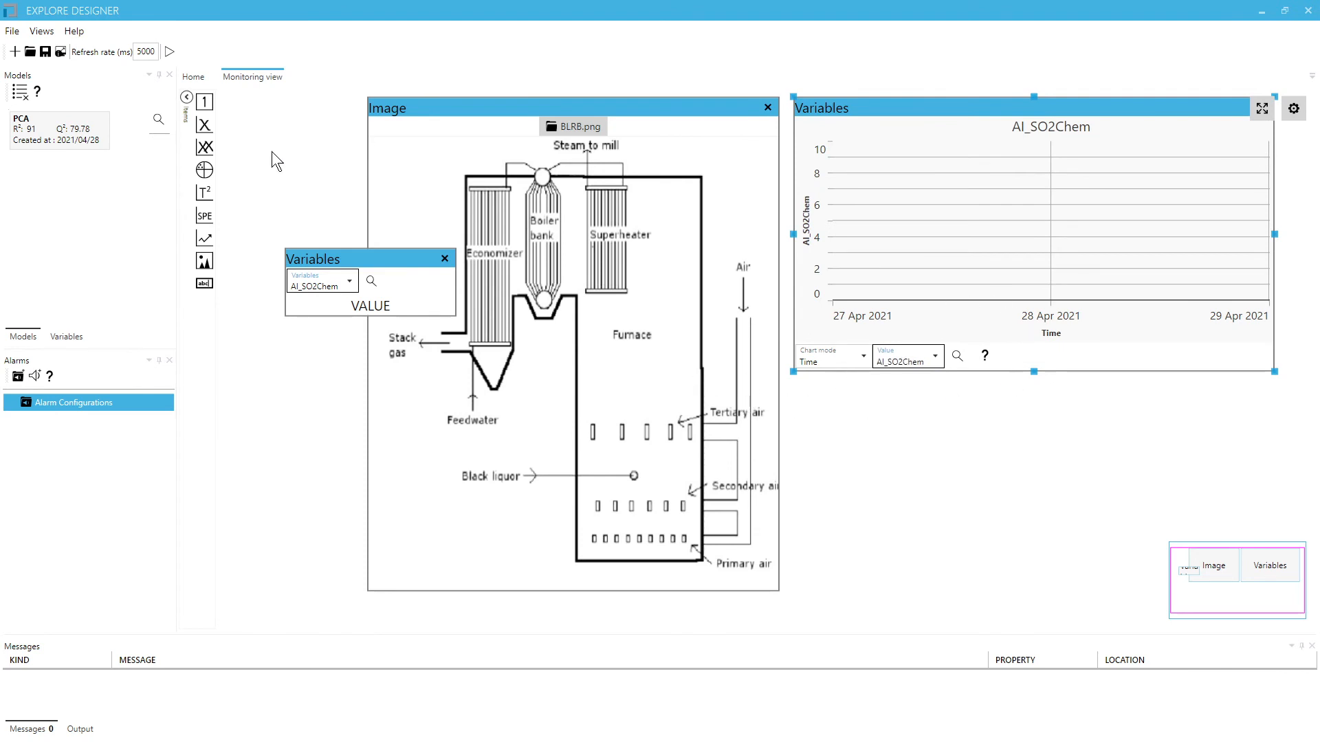
- Add a T² indicator time chart and place it directly below the AI_SO2Chem chart
left_click(205, 197)
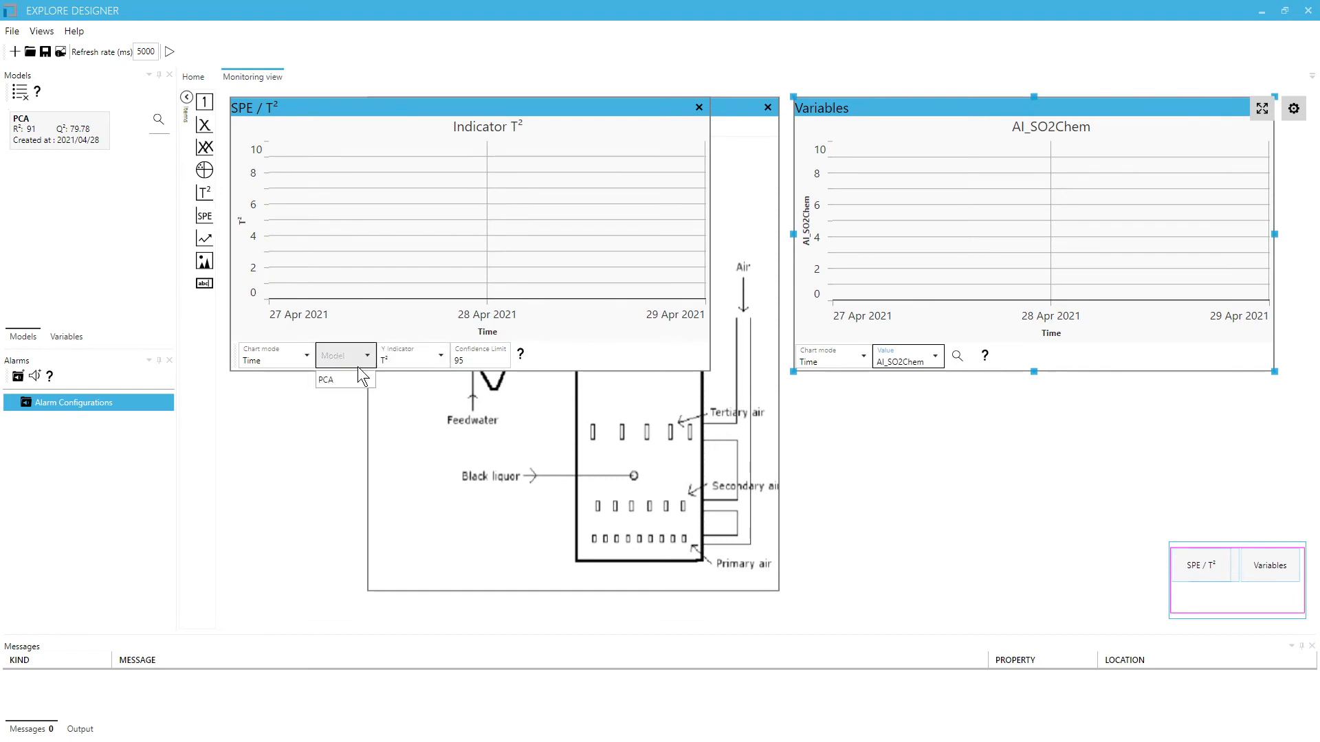
left_click_drag(480, 108, 1049, 400)
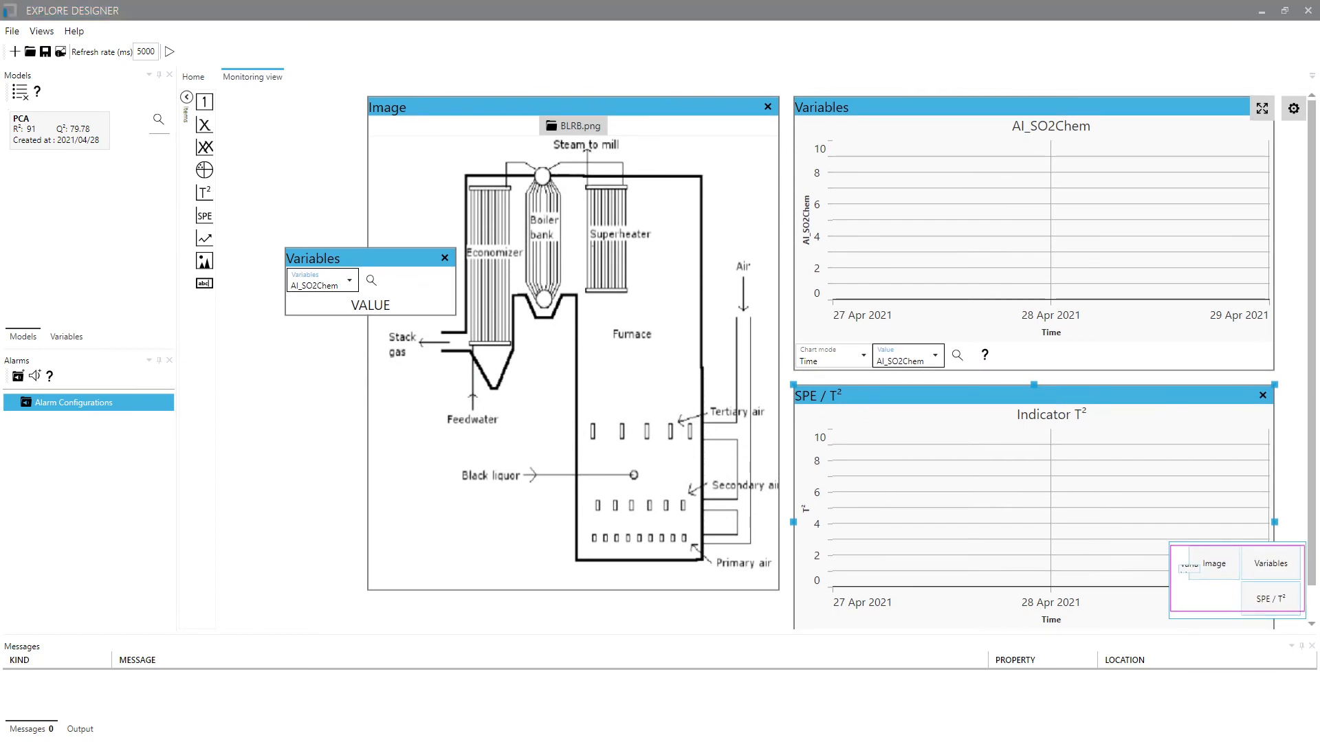
mouse_move(1033, 485)
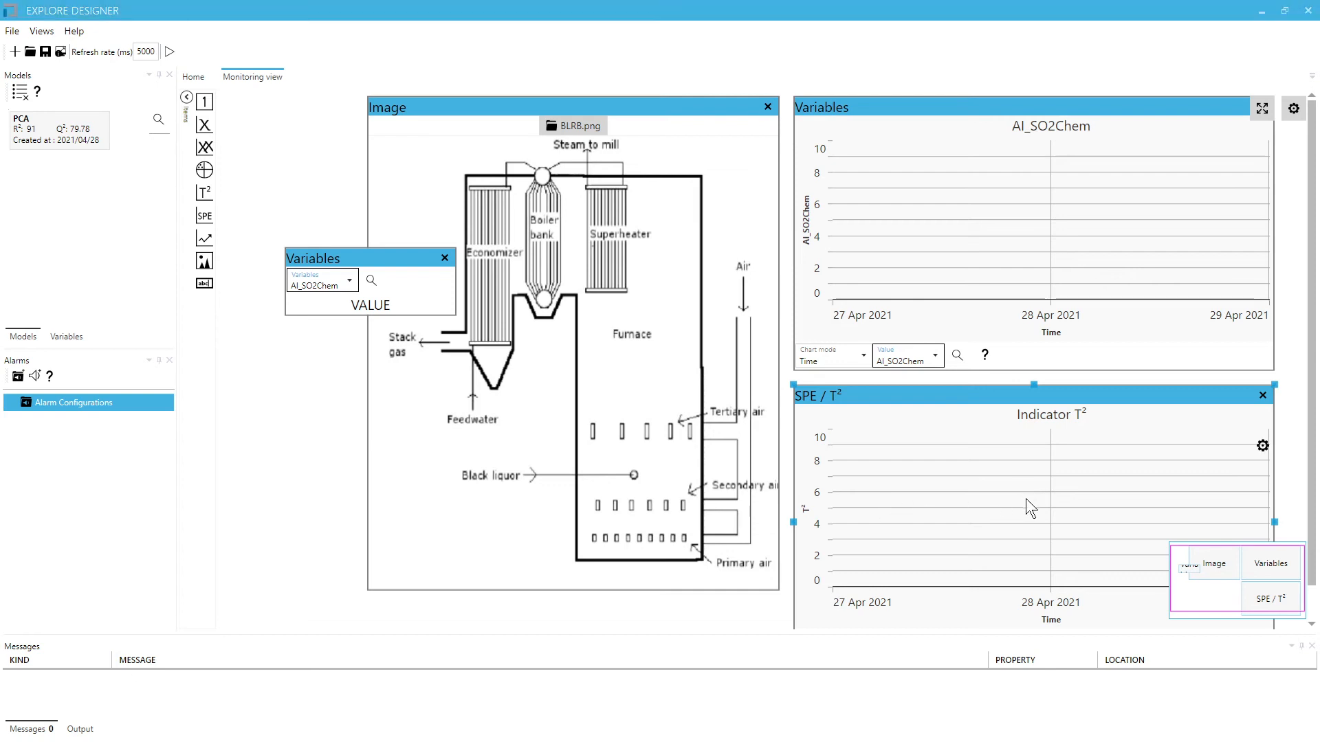
left_click(286, 433)
- Create a model-based alarm on the PCA model's T² indicator with a high alarm limit of 10 and save it
left_click(35, 378)
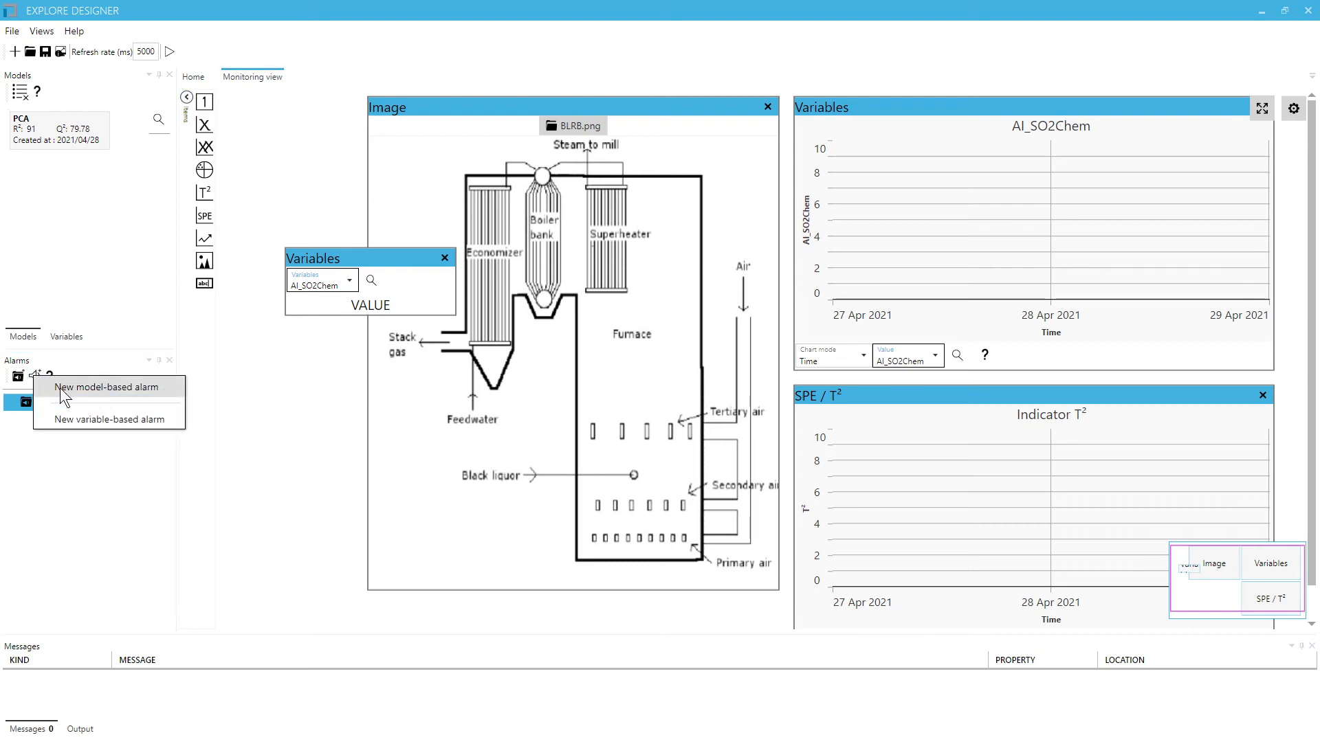
left_click(135, 393)
left_click(795, 173)
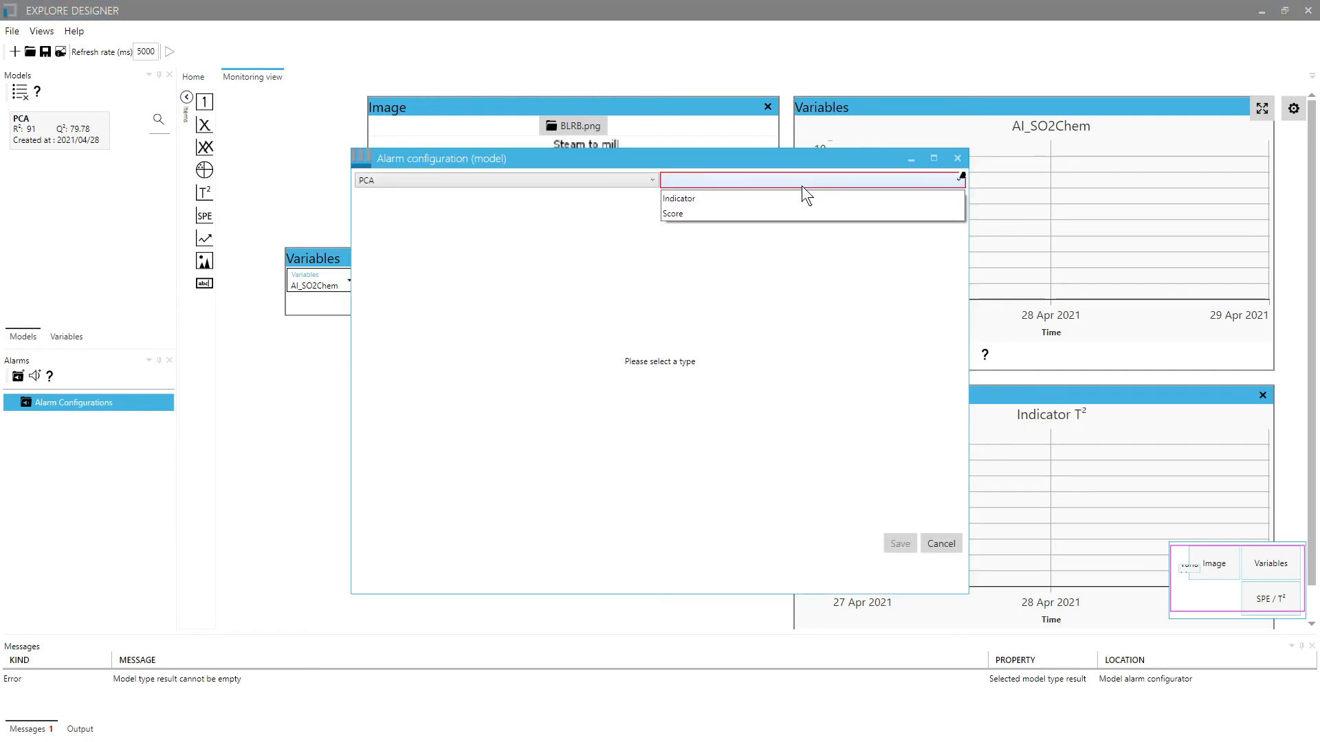
left_click(782, 196)
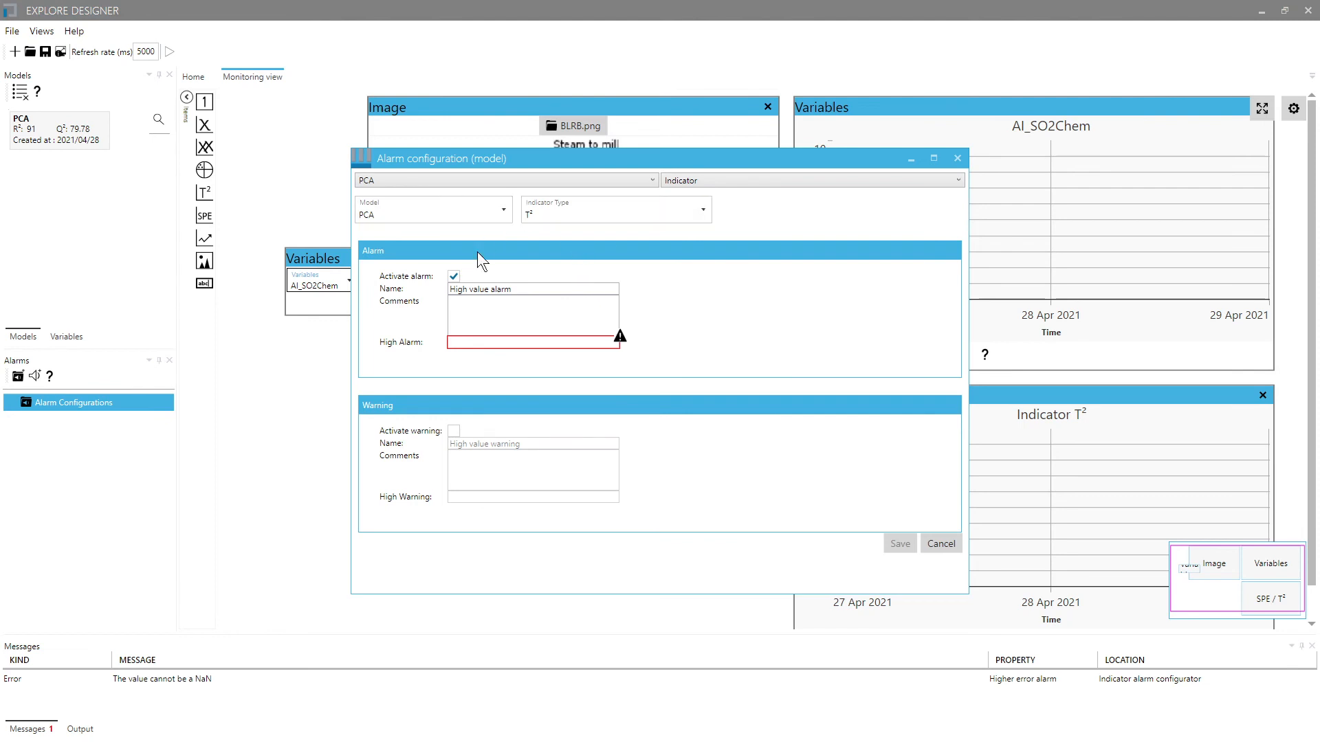
left_click(615, 341)
type("10")
left_click(708, 316)
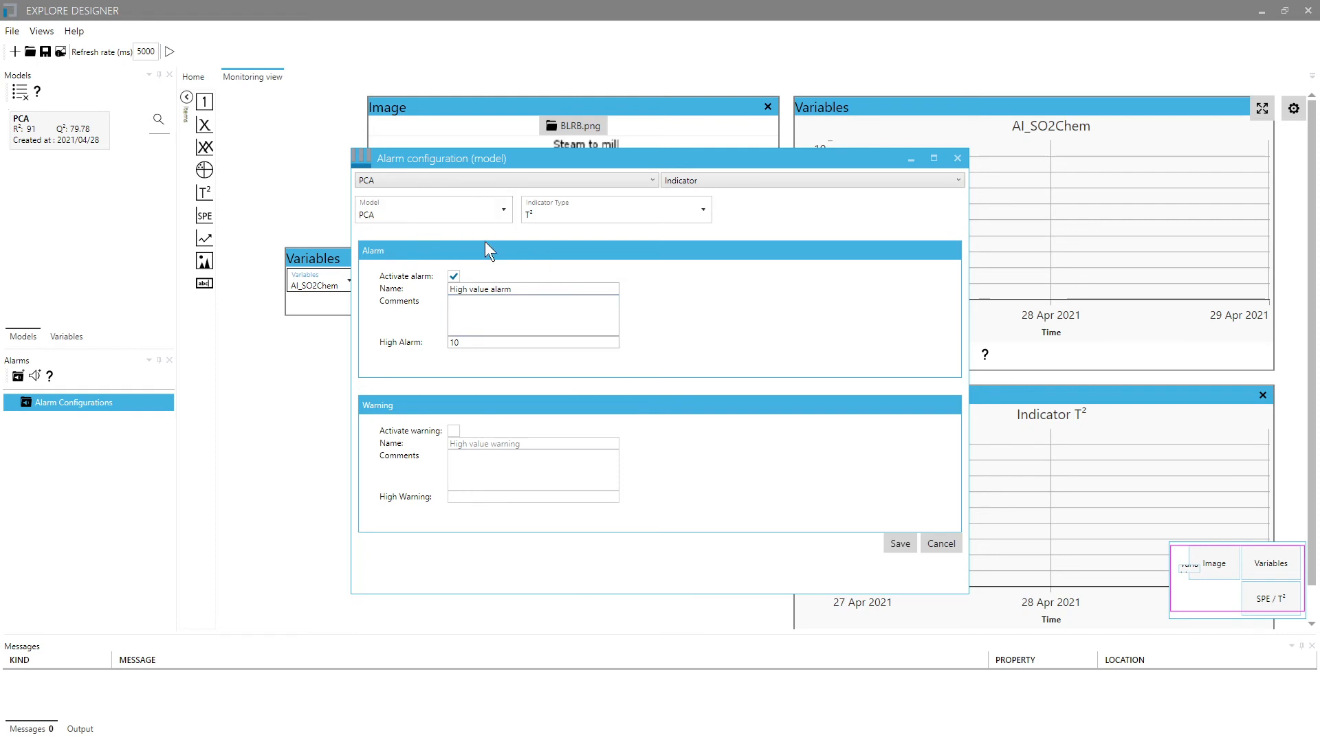
left_click(900, 544)
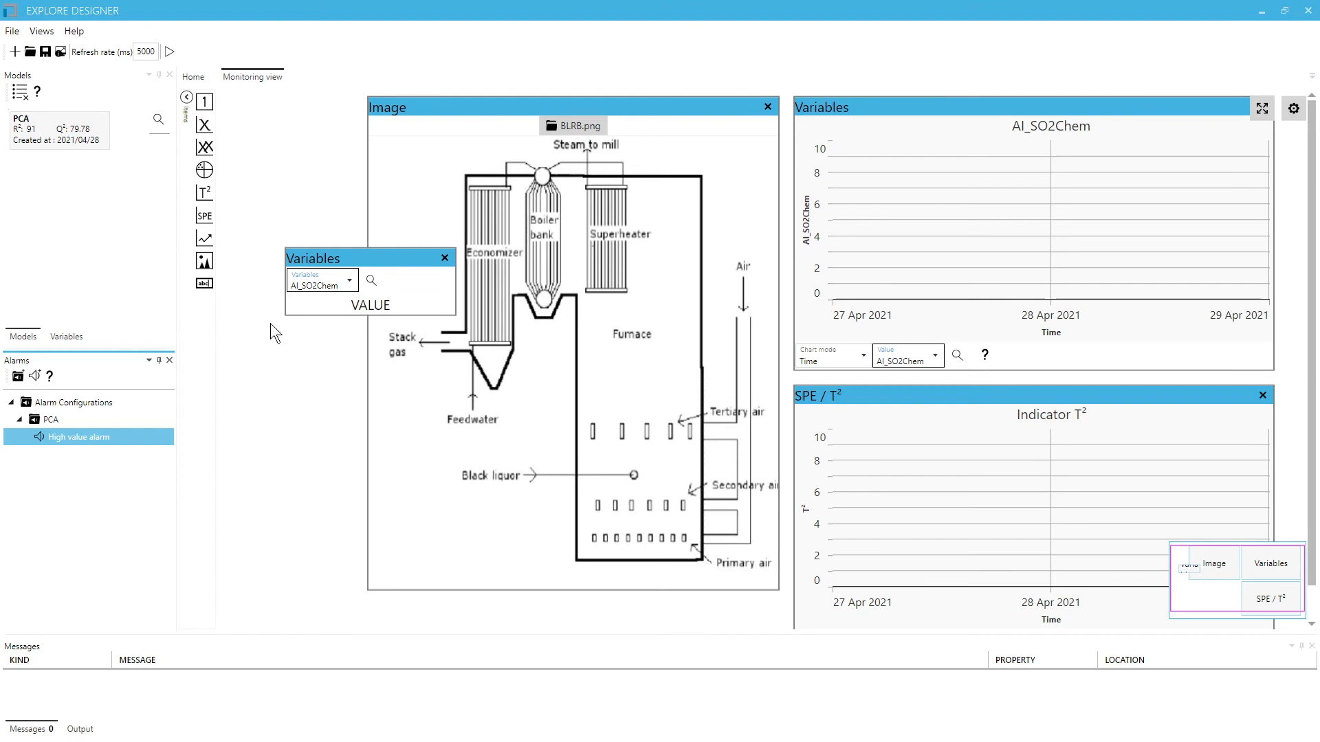
- Set the refresh rate to 1000 ms and save the monitoring project
left_click(143, 48)
key("BackSpace")
type("1")
left_click(291, 172)
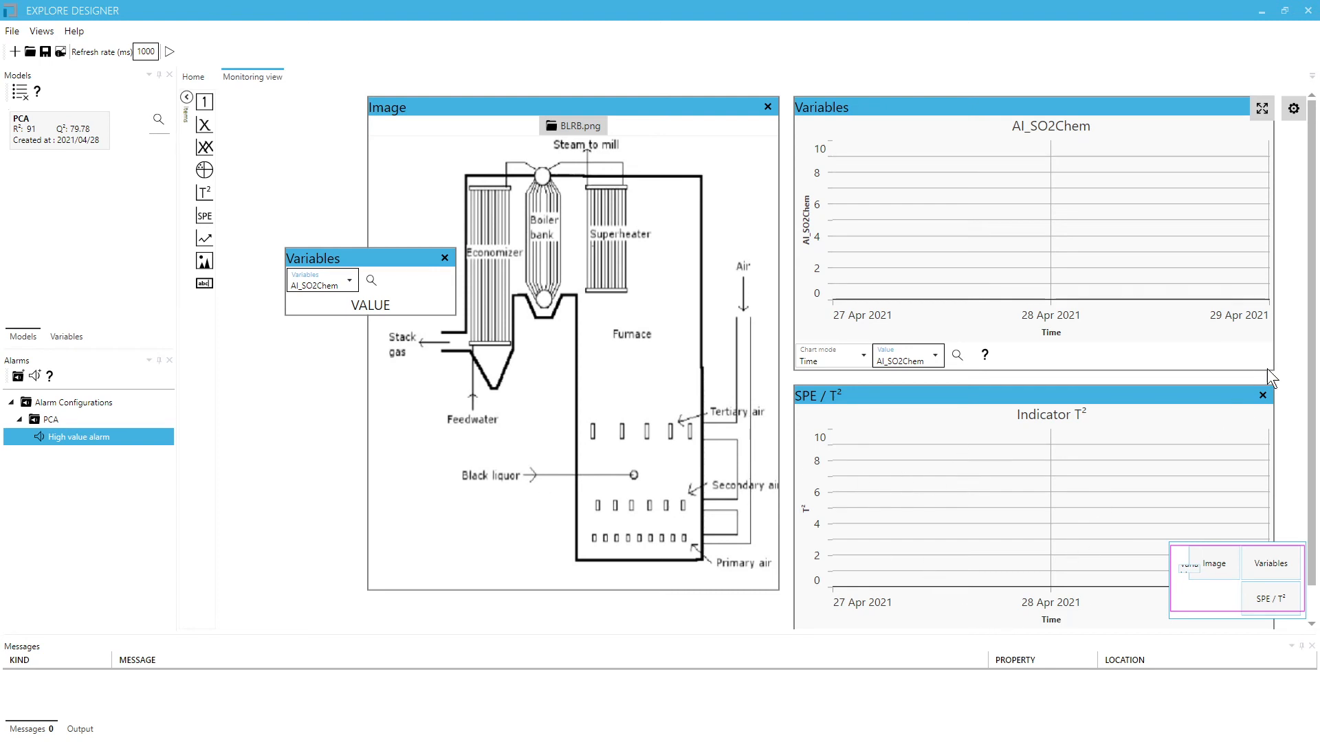
left_click(1262, 108)
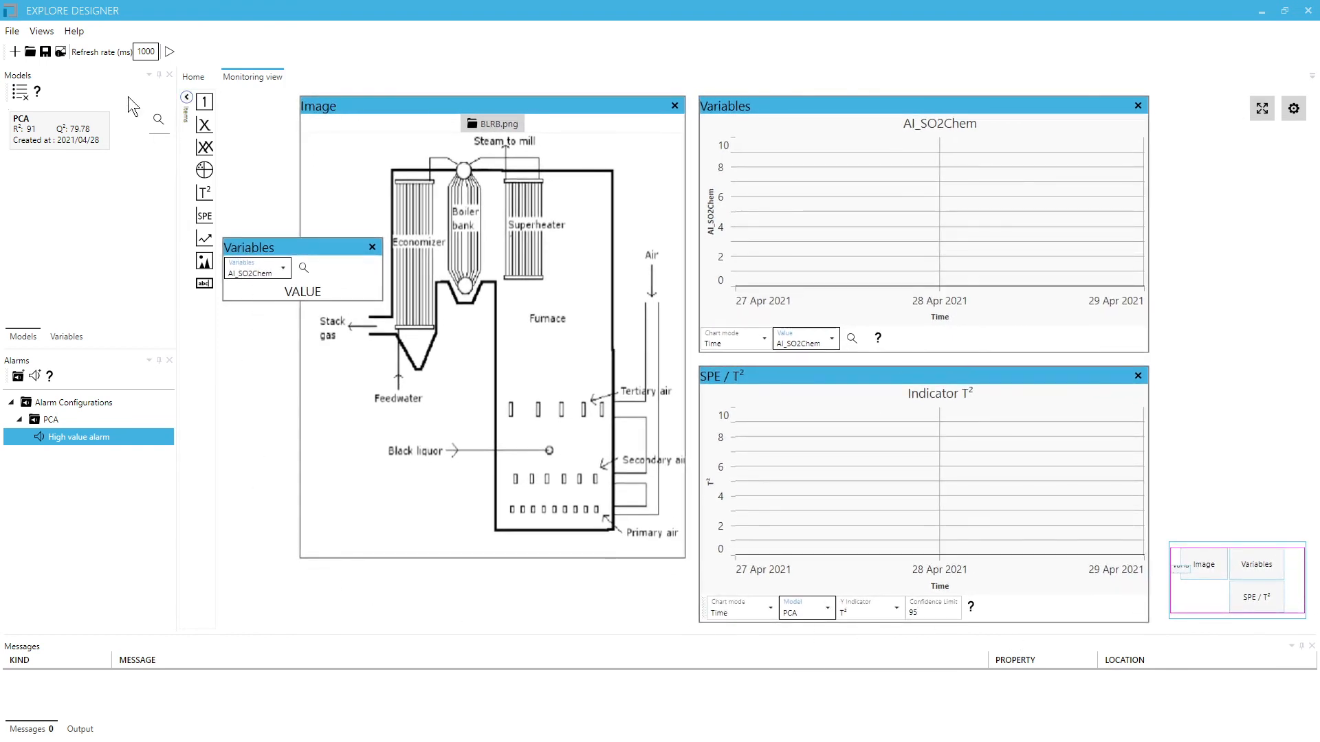
left_click(44, 51)
- Switch to EXPLORE MONITORING and enlarge its window to fill the screen
left_click(1285, 10)
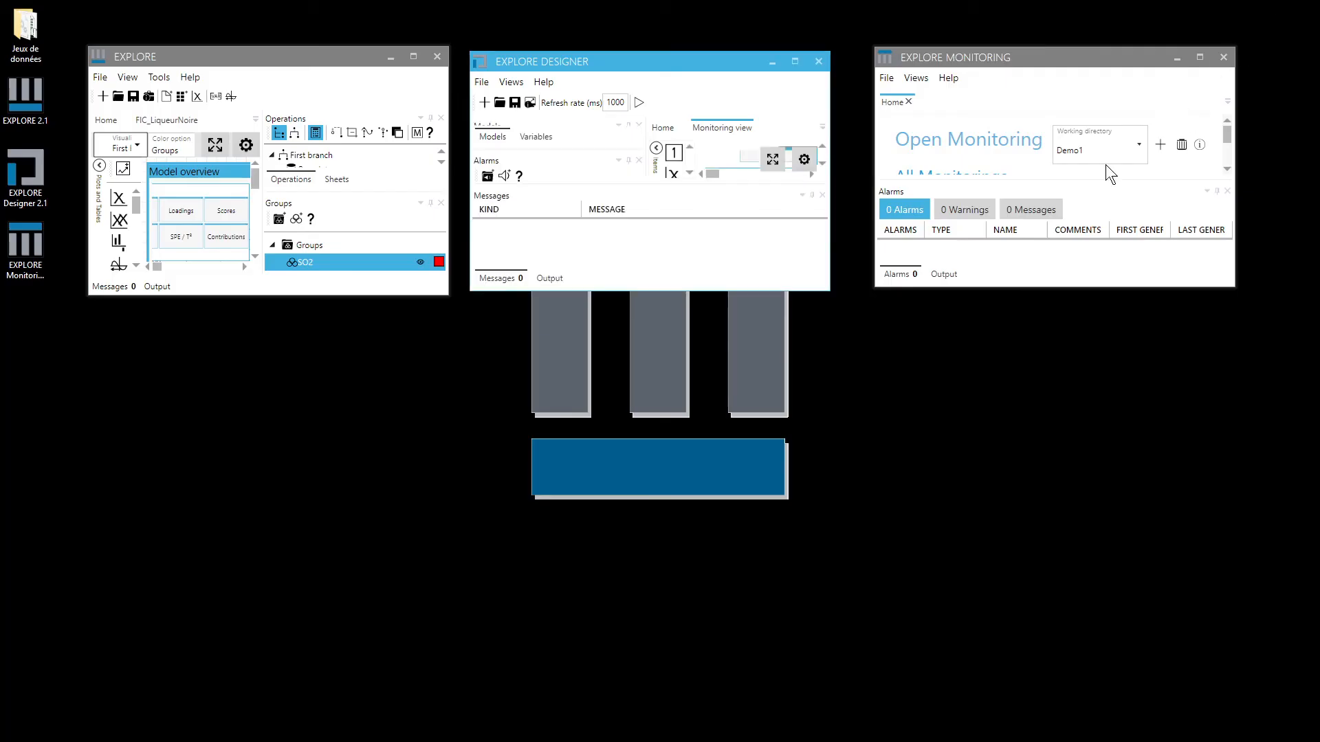
left_click(1017, 57)
double_click(1017, 57)
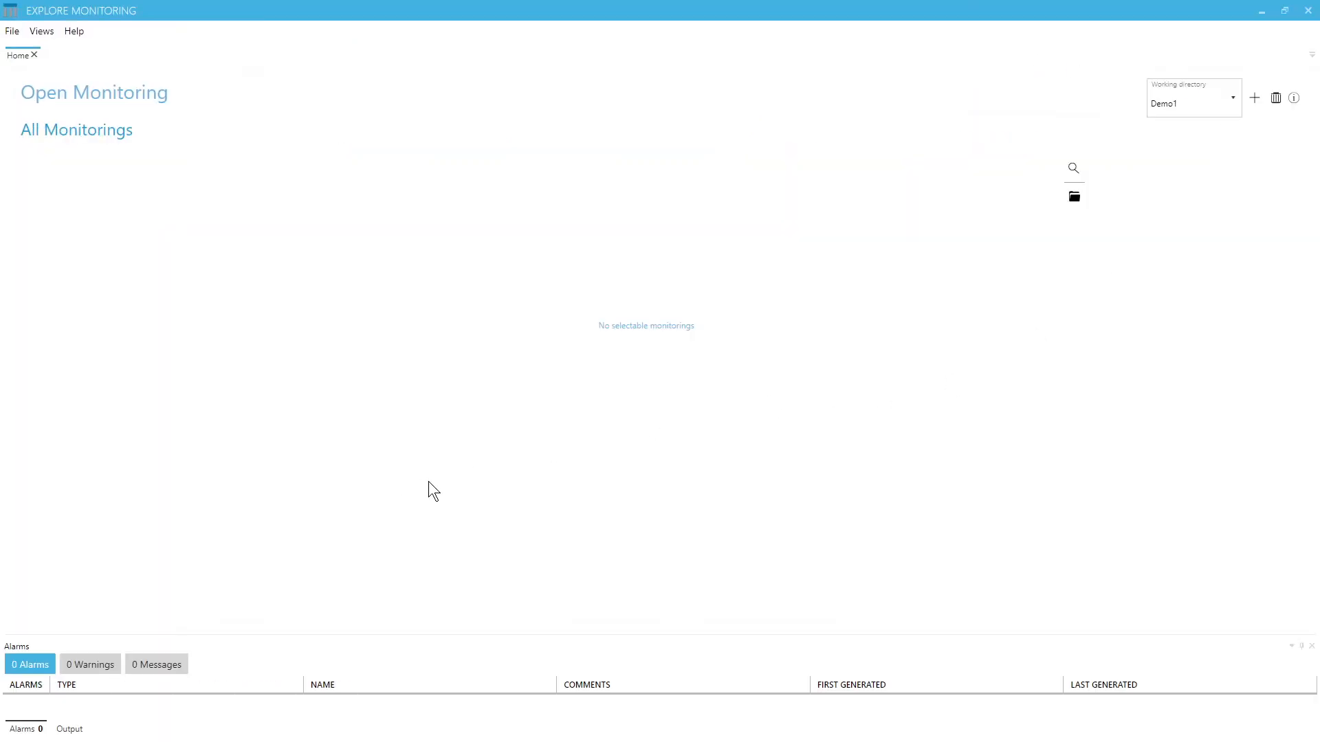
- Reload the Demo1 working directory by switching to Simhx and back, and open the SO2 monitoring
left_click(1229, 101)
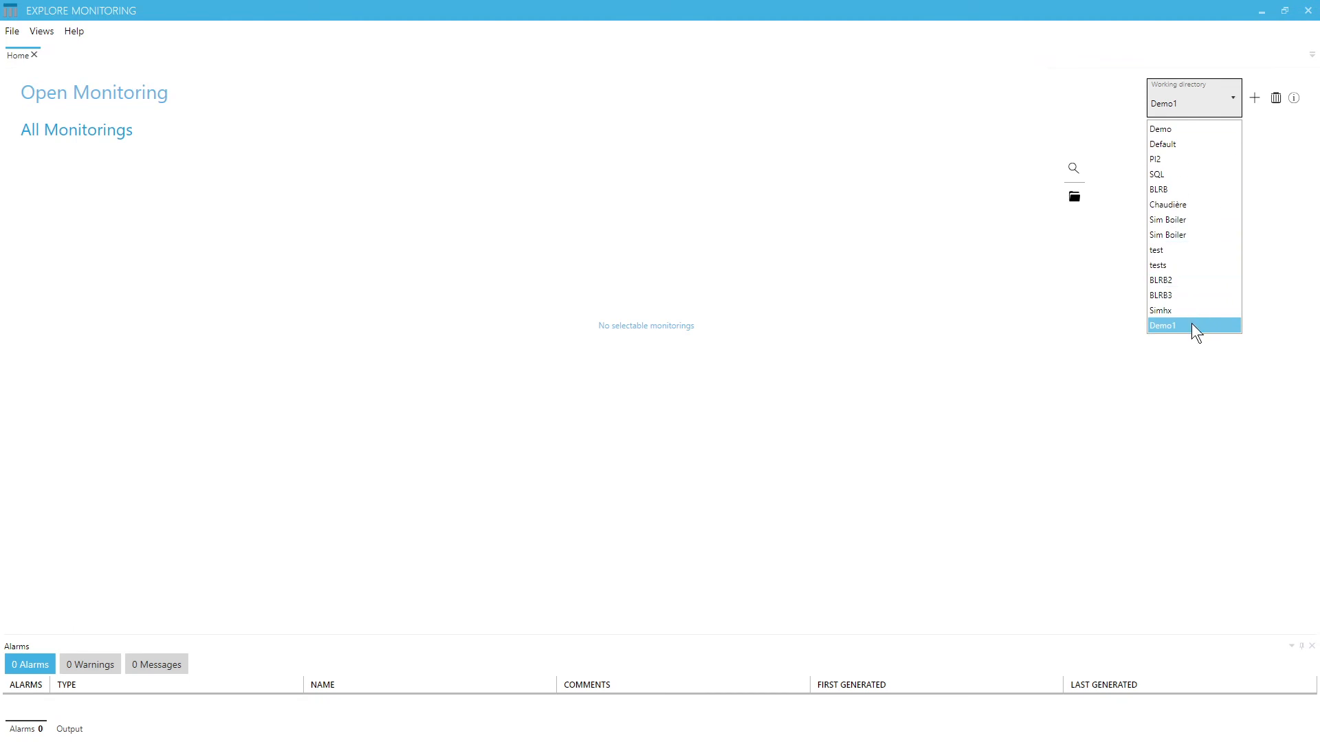
left_click(1236, 99)
left_click(1235, 101)
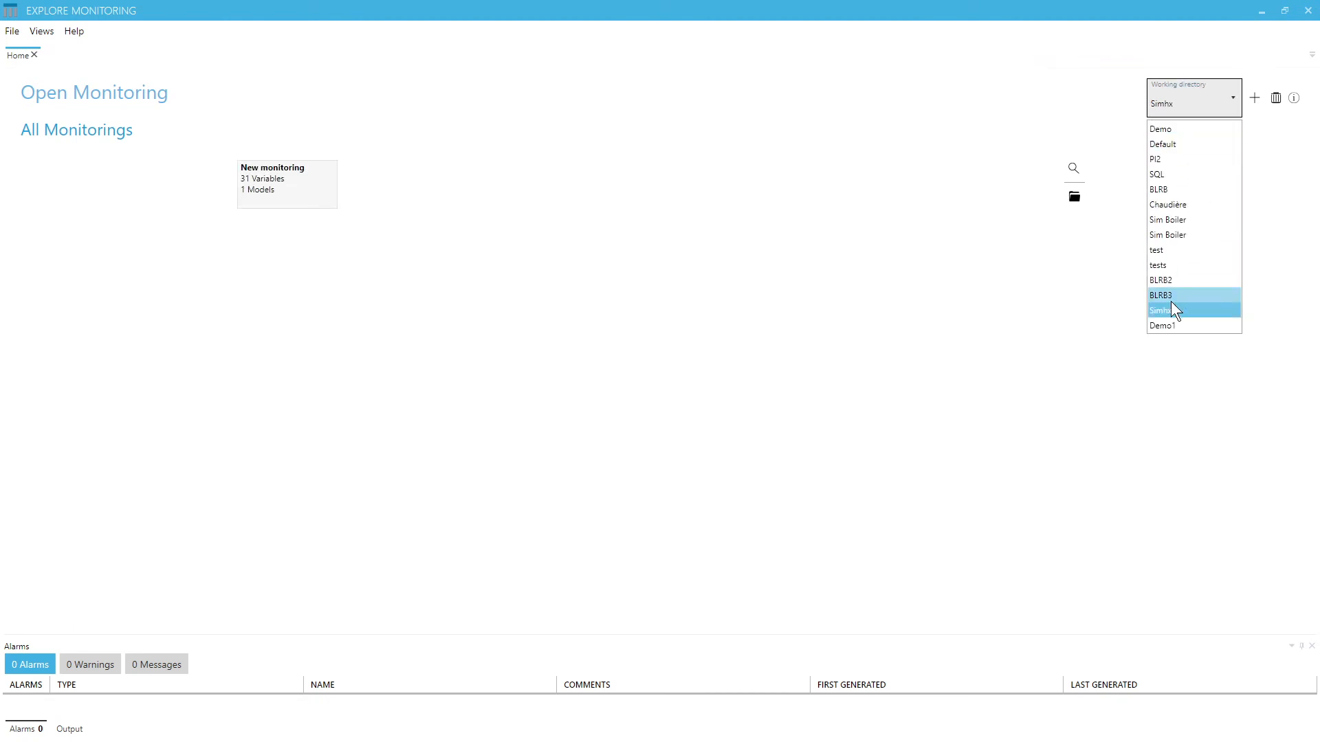
left_click(1169, 326)
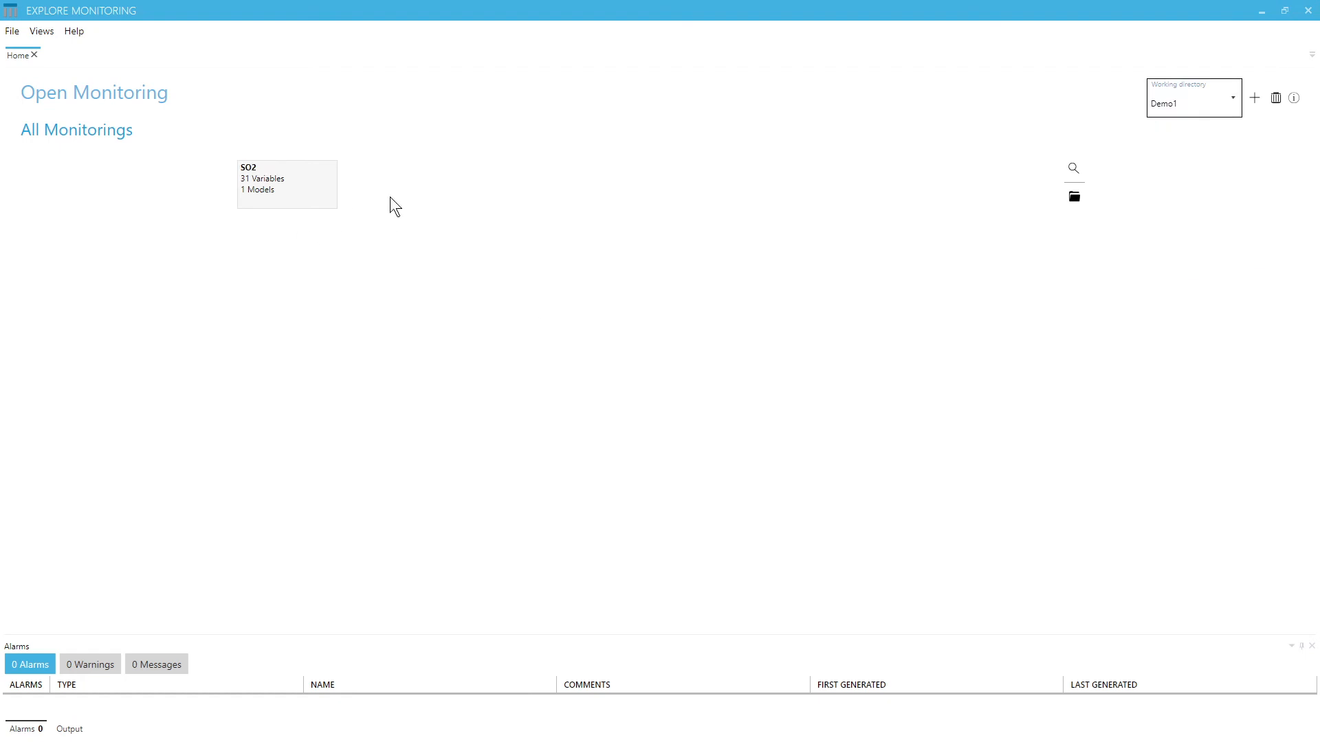
left_click(278, 189)
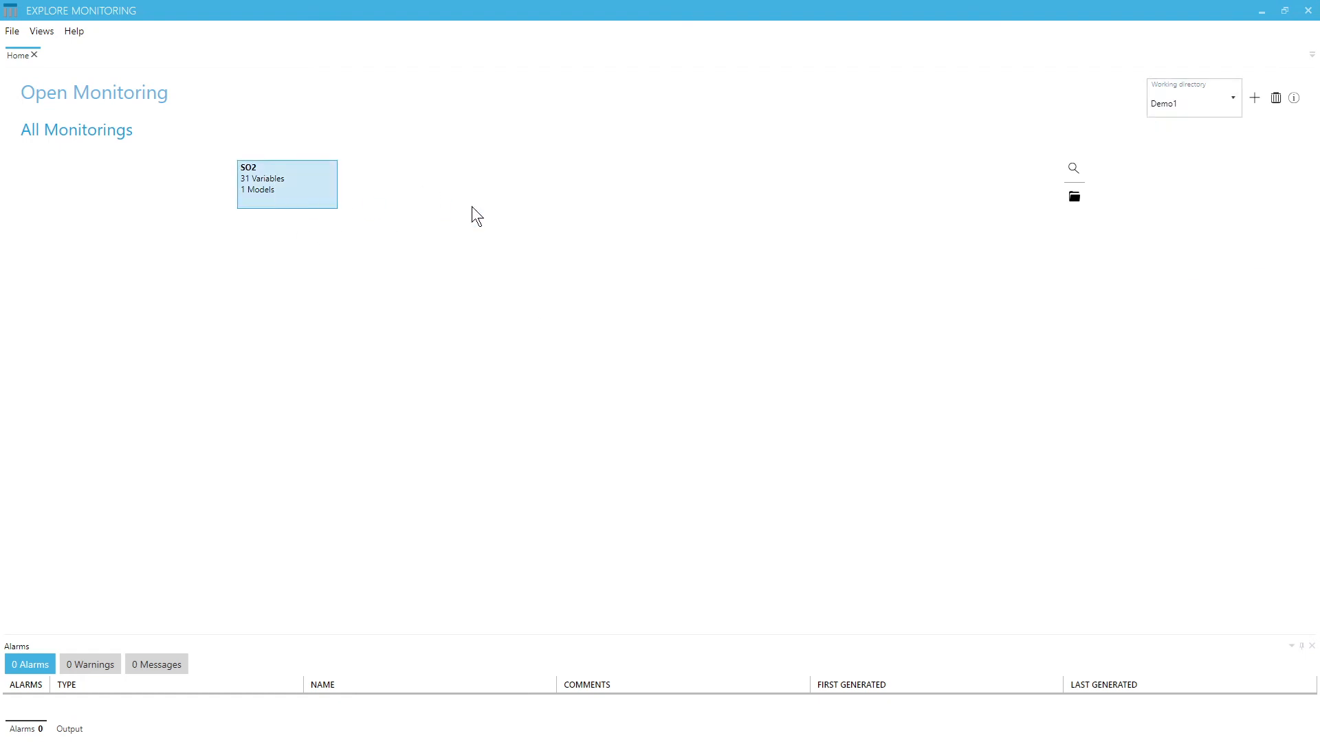
double_click(288, 190)
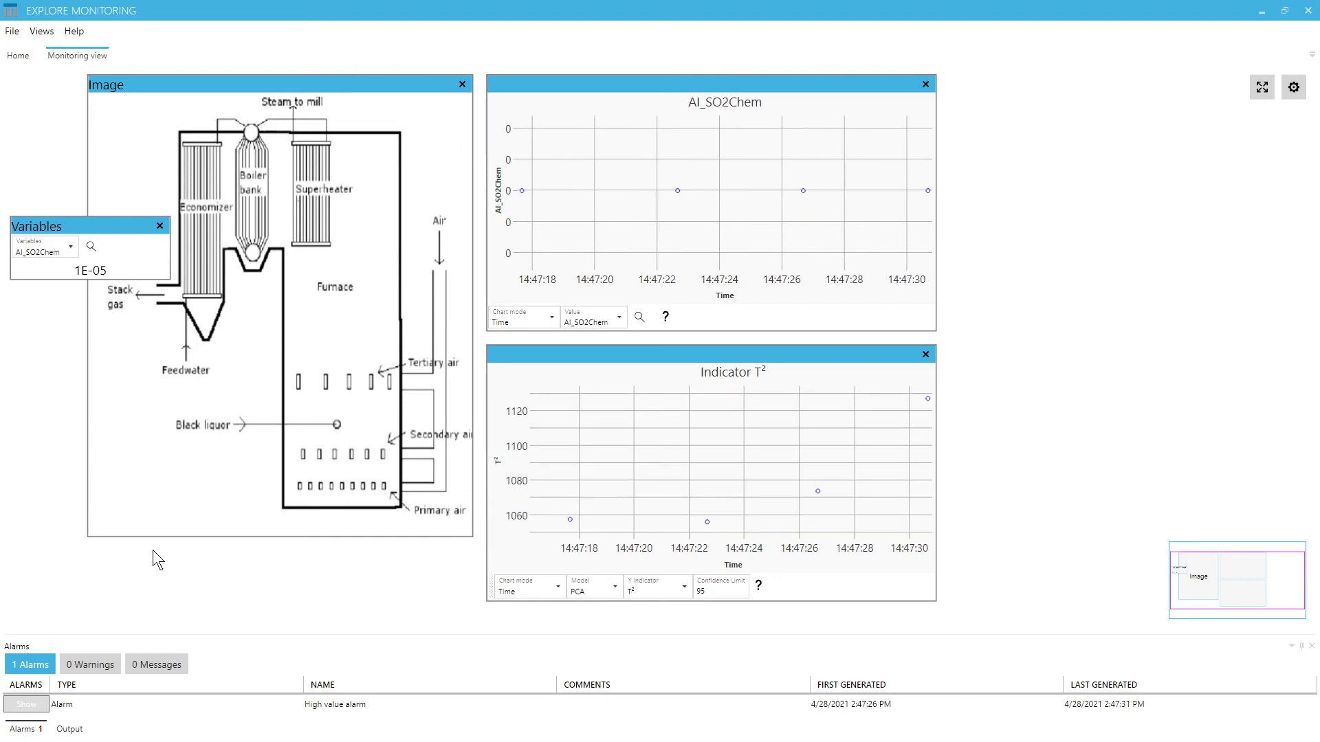
- Examine the High value alarm's T² contributions with data at a 1-second step, plot AI_oxygeneChem from its bar, and close the alarm view
left_click(27, 705)
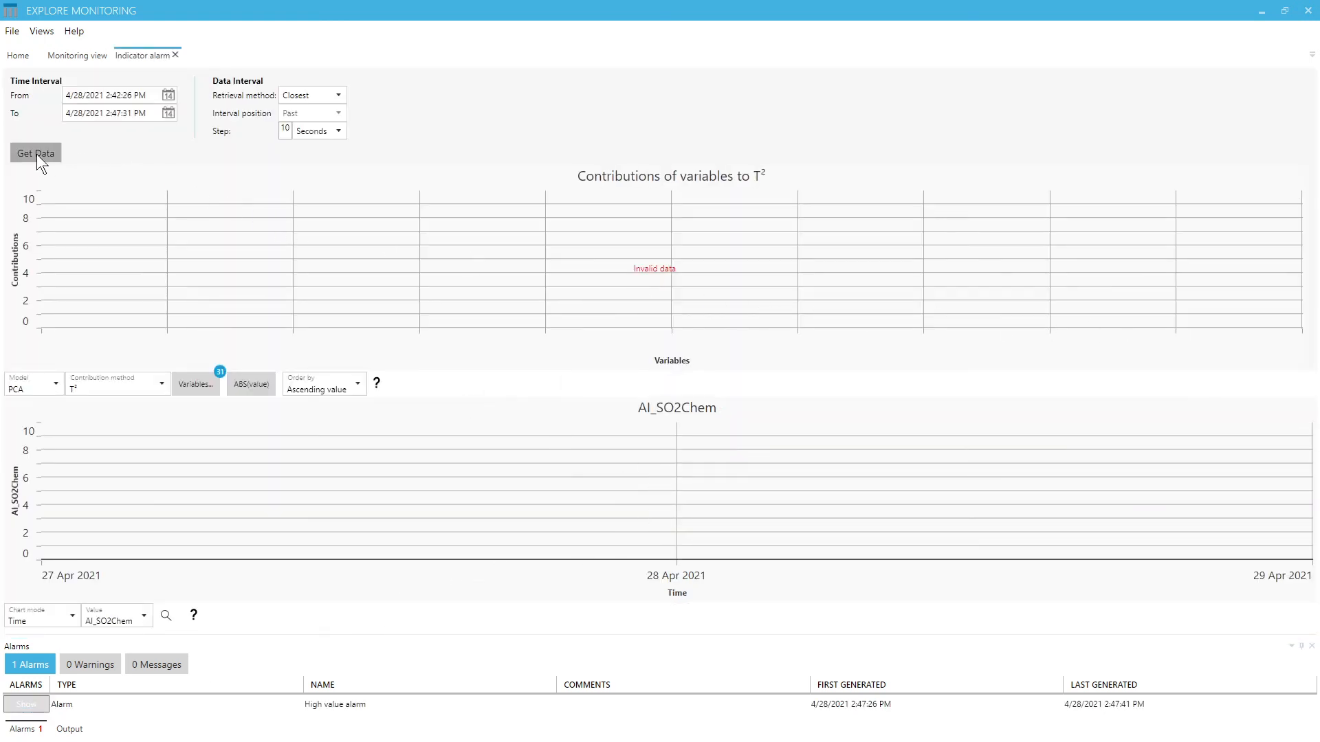
double_click(288, 132)
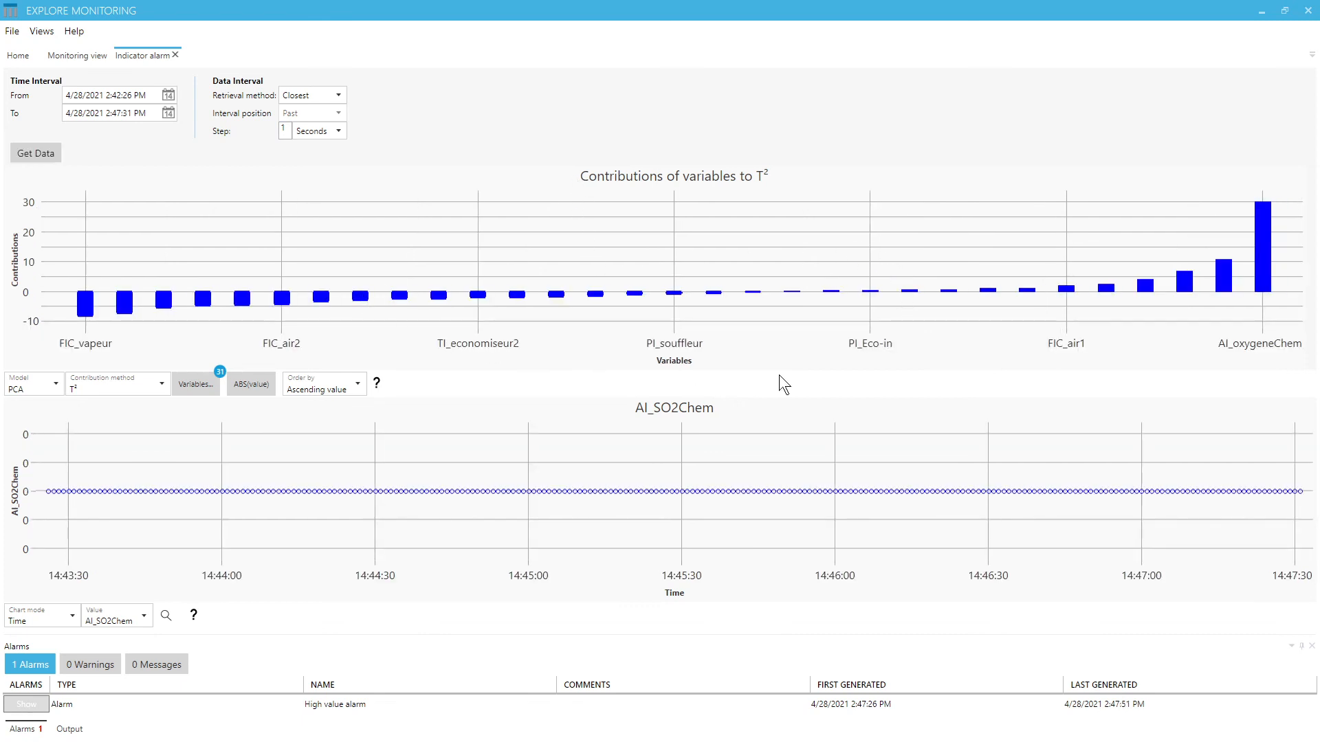
left_click(1263, 268)
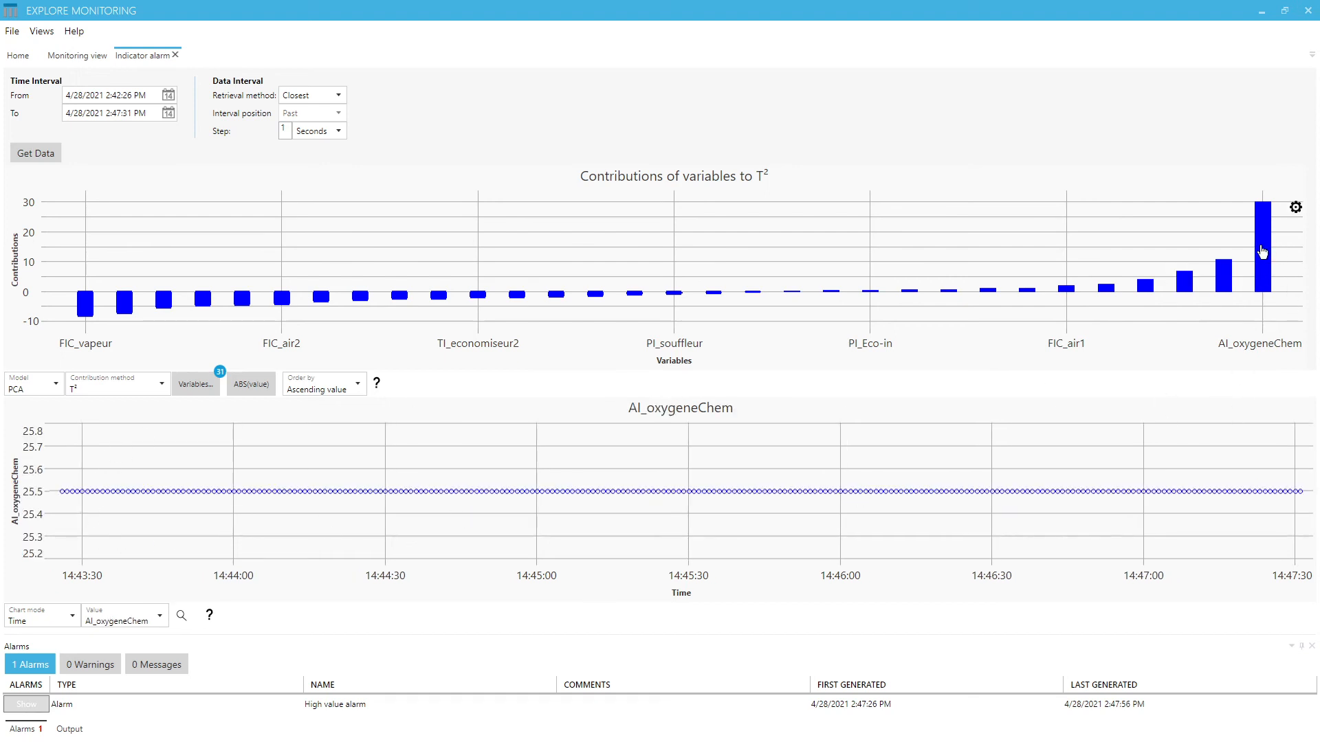
mouse_move(1262, 250)
left_click(176, 56)
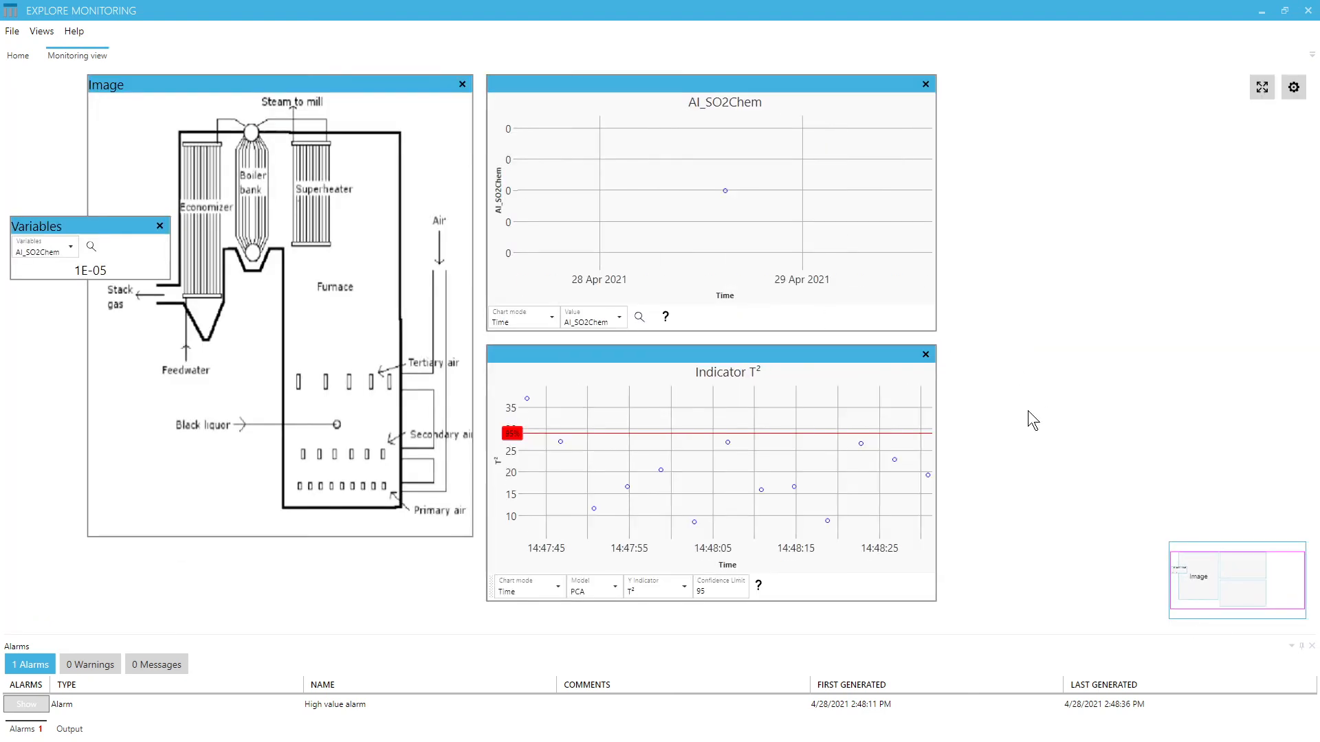
left_click(619, 318)
left_click(616, 324)
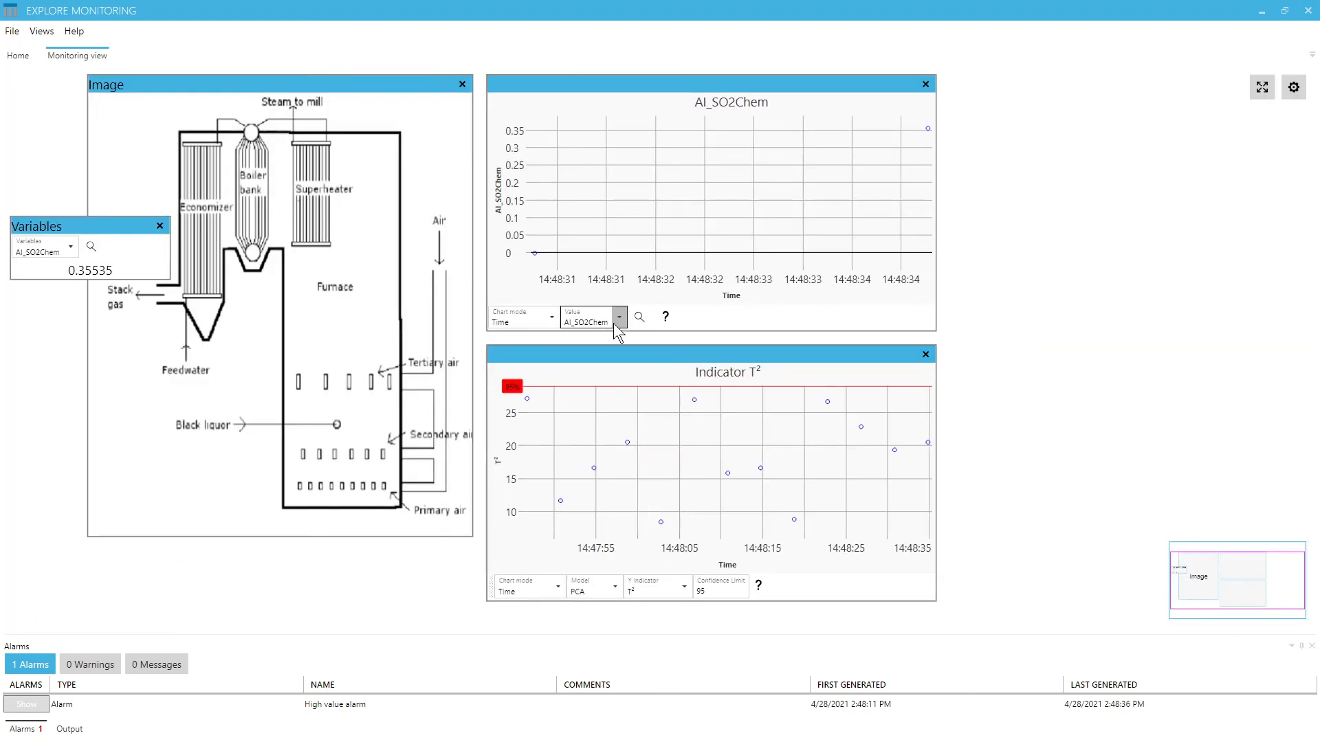
- Chart the historical data of the single variable AI_oxygeneChem, refine the data step to 1 second, and close the chart after viewing it
left_click(42, 32)
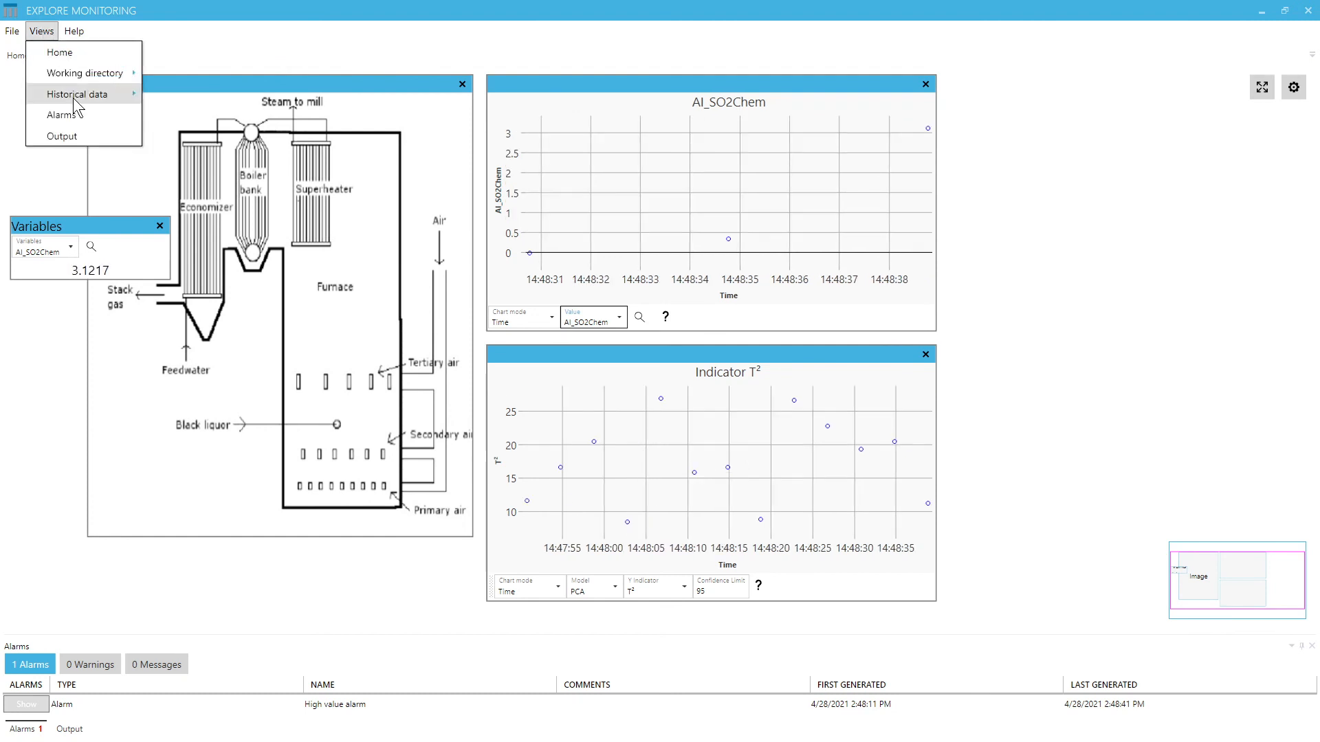
mouse_move(92, 96)
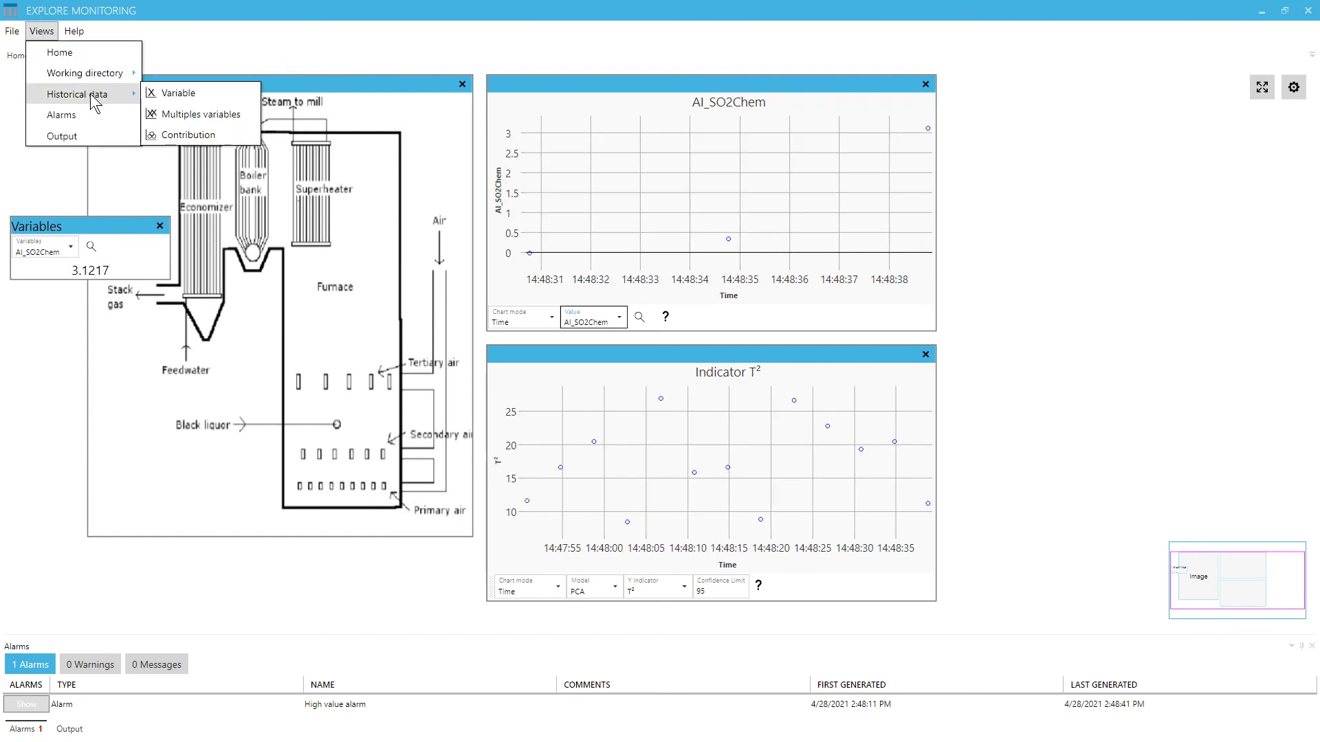
left_click(203, 94)
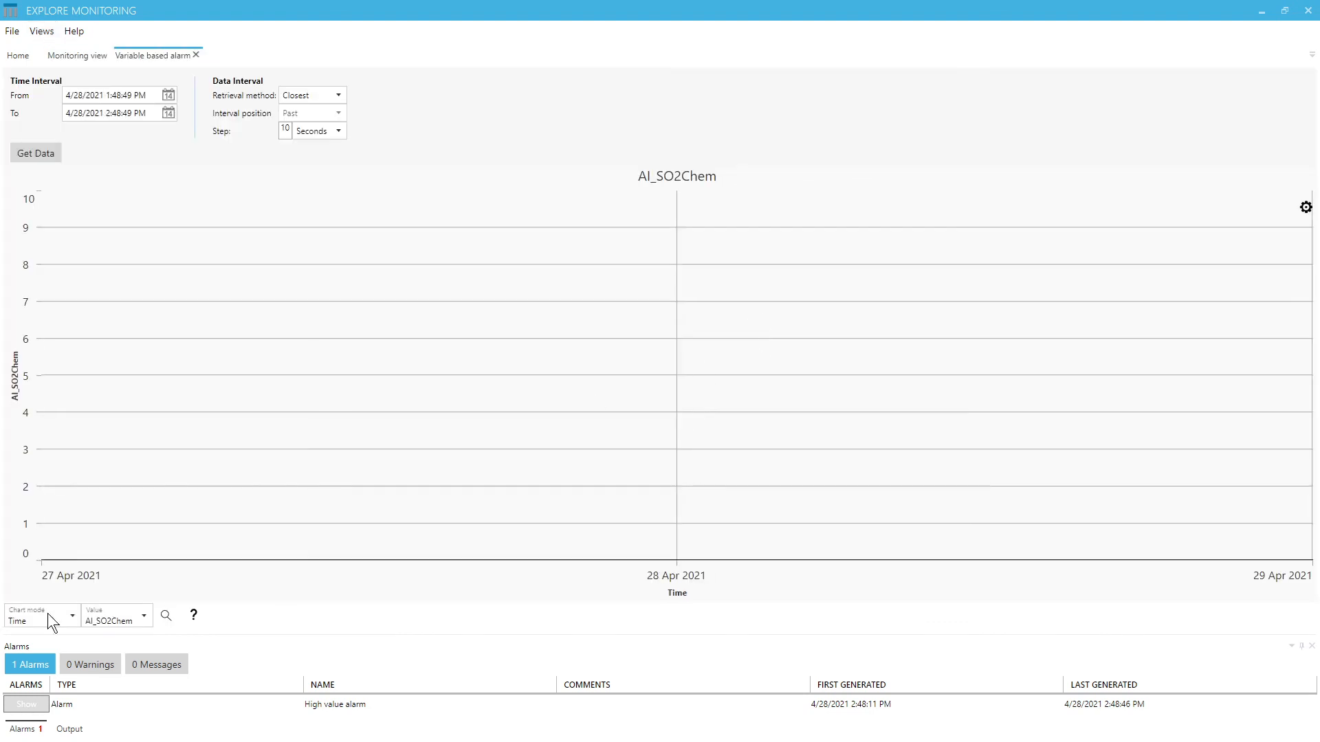
left_click(141, 619)
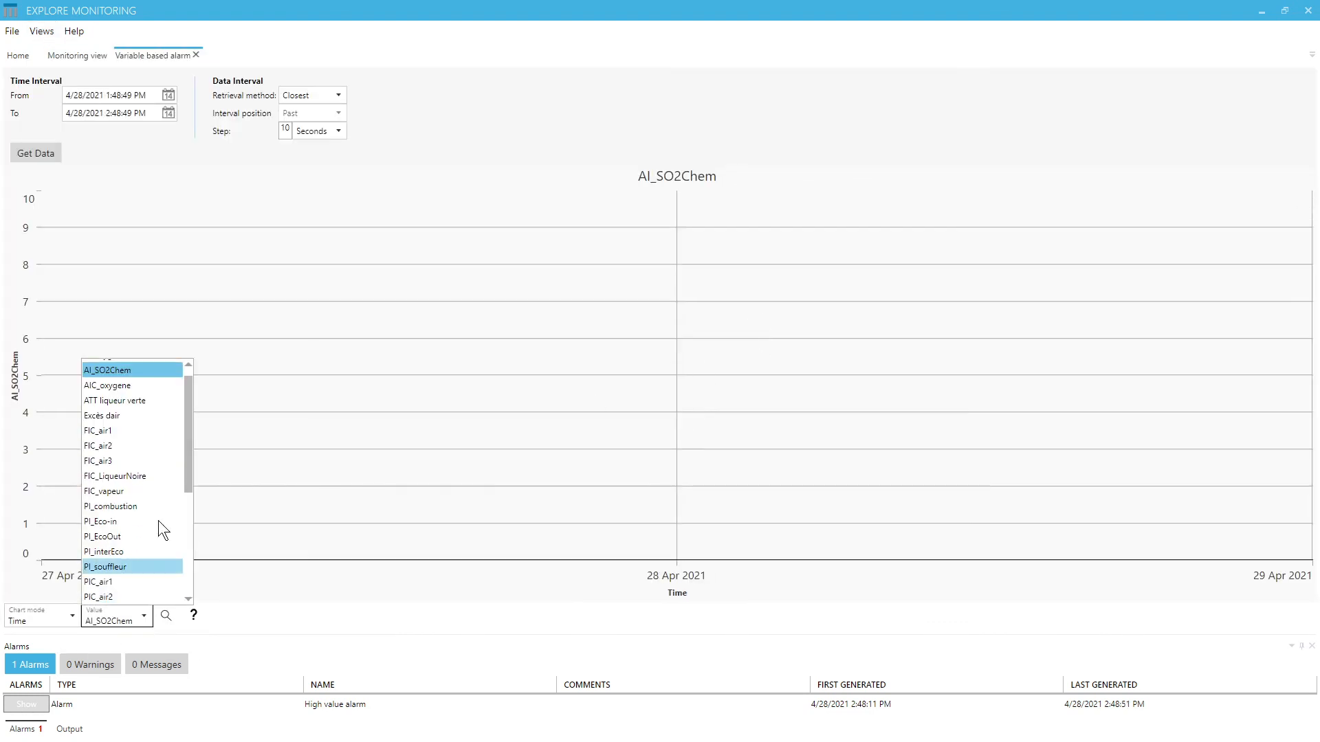
scroll(157, 481, "up", 1)
left_click(138, 370)
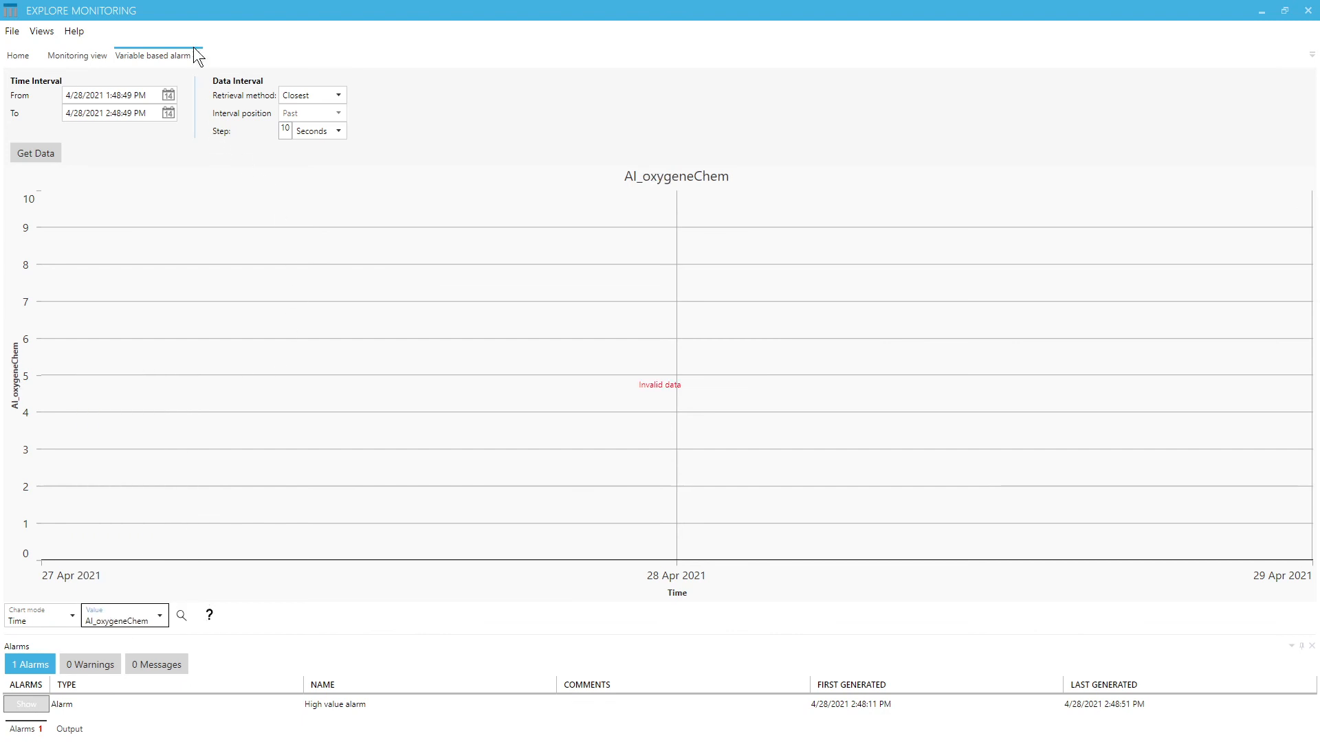
left_click(36, 154)
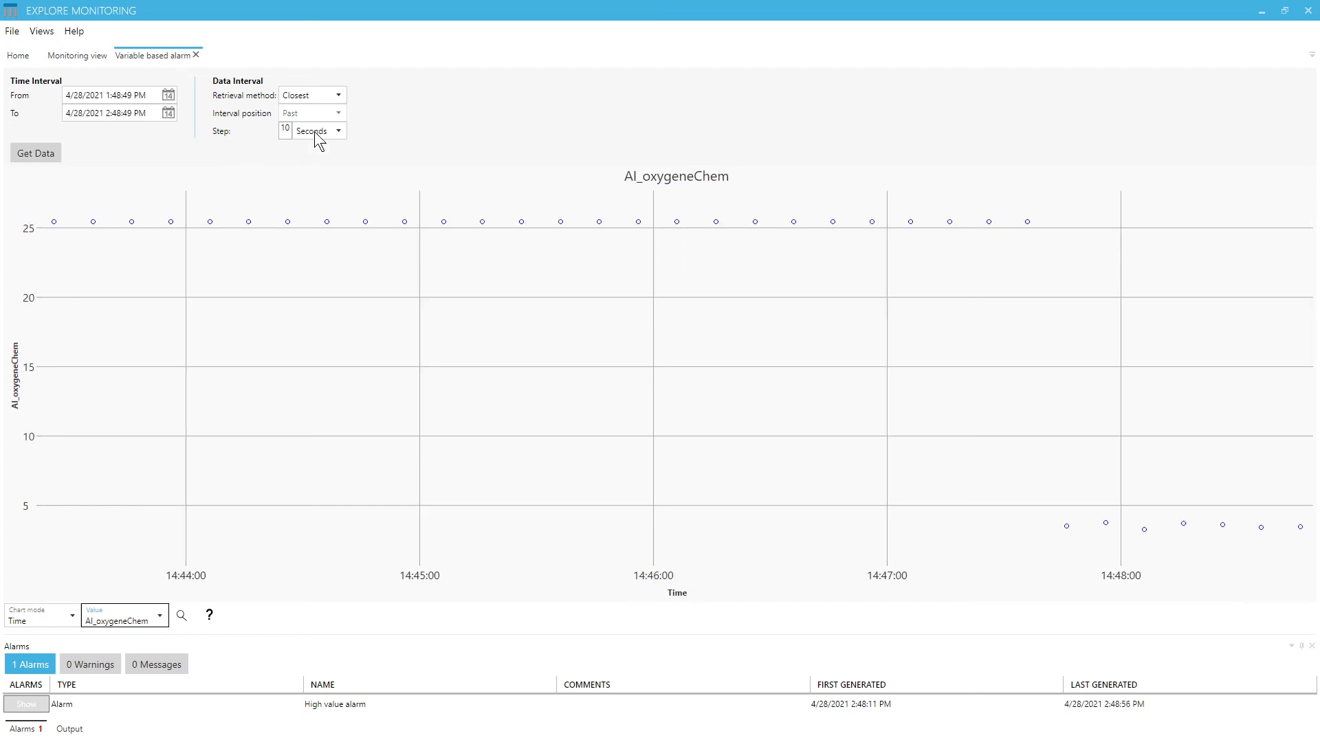
double_click(283, 133)
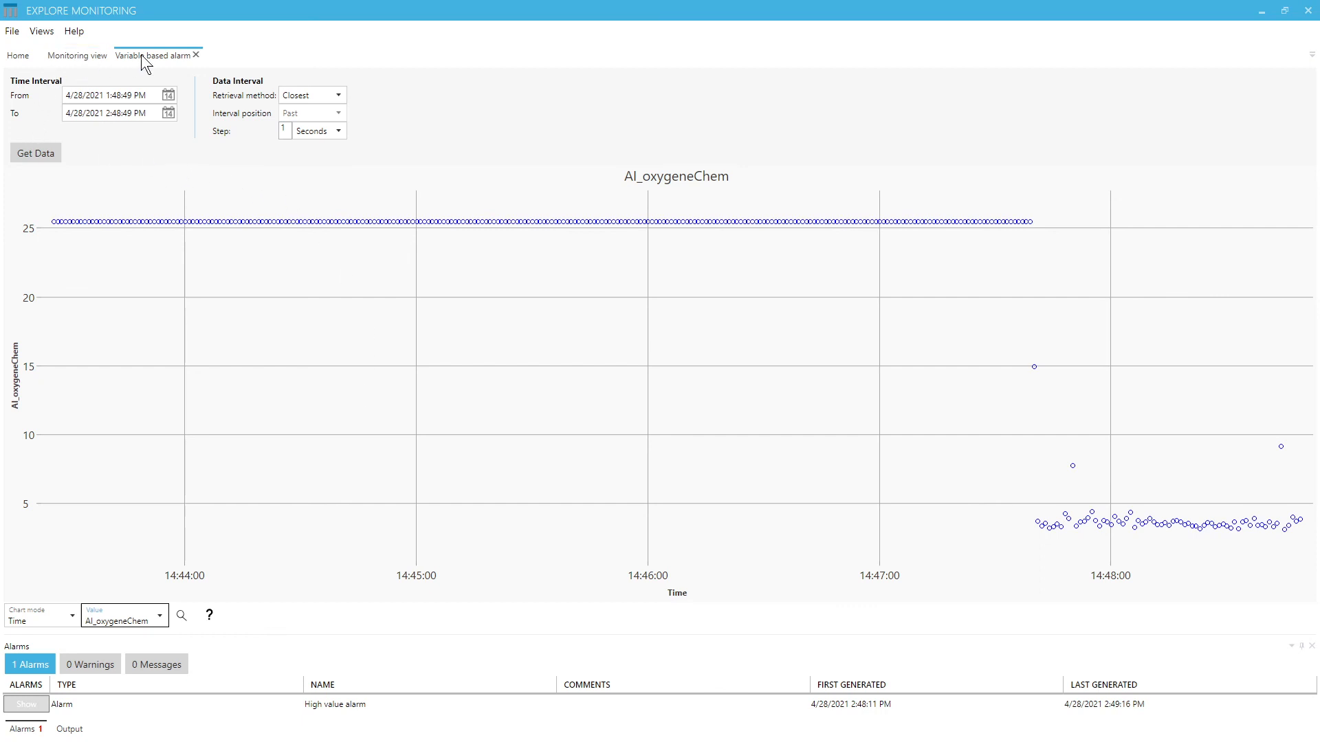
left_click(186, 59)
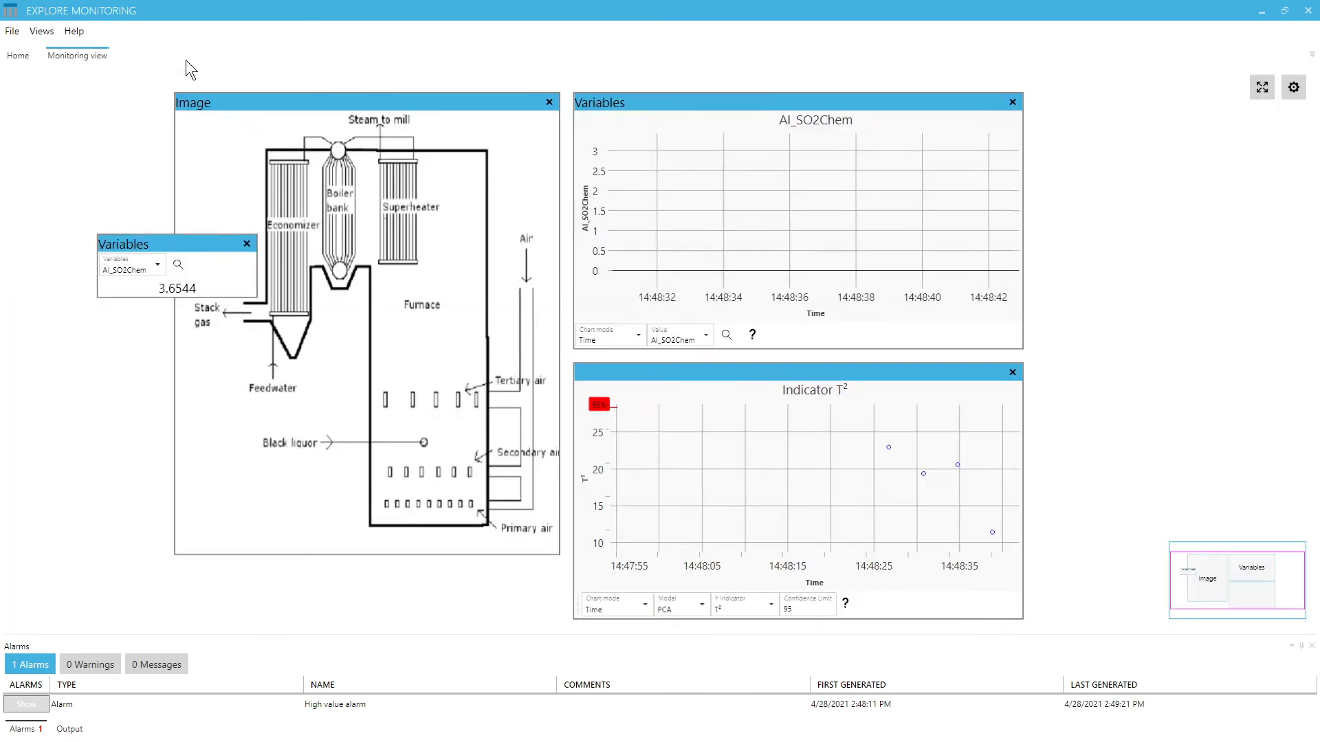
- Open a historical data chart for multiple variables, closing any alarm detail view opened along the way
left_click(41, 32)
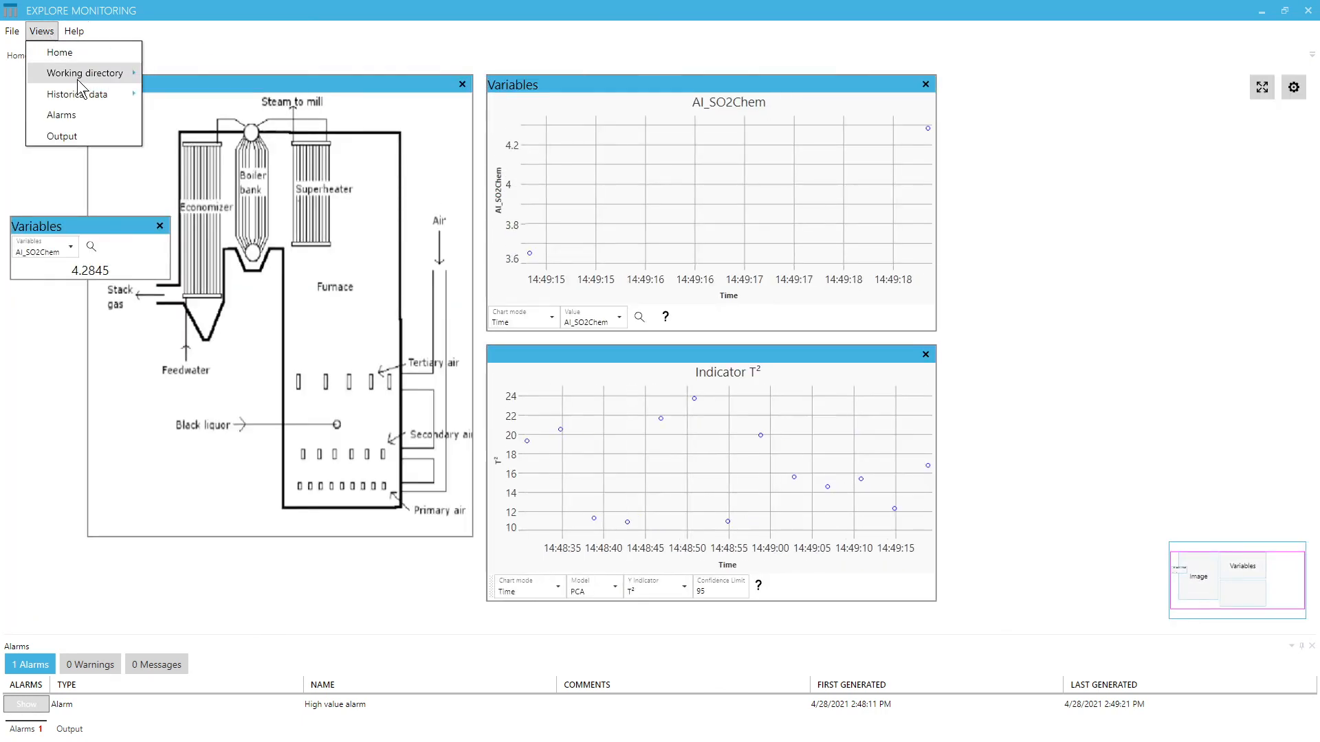
mouse_move(103, 94)
left_click(172, 117)
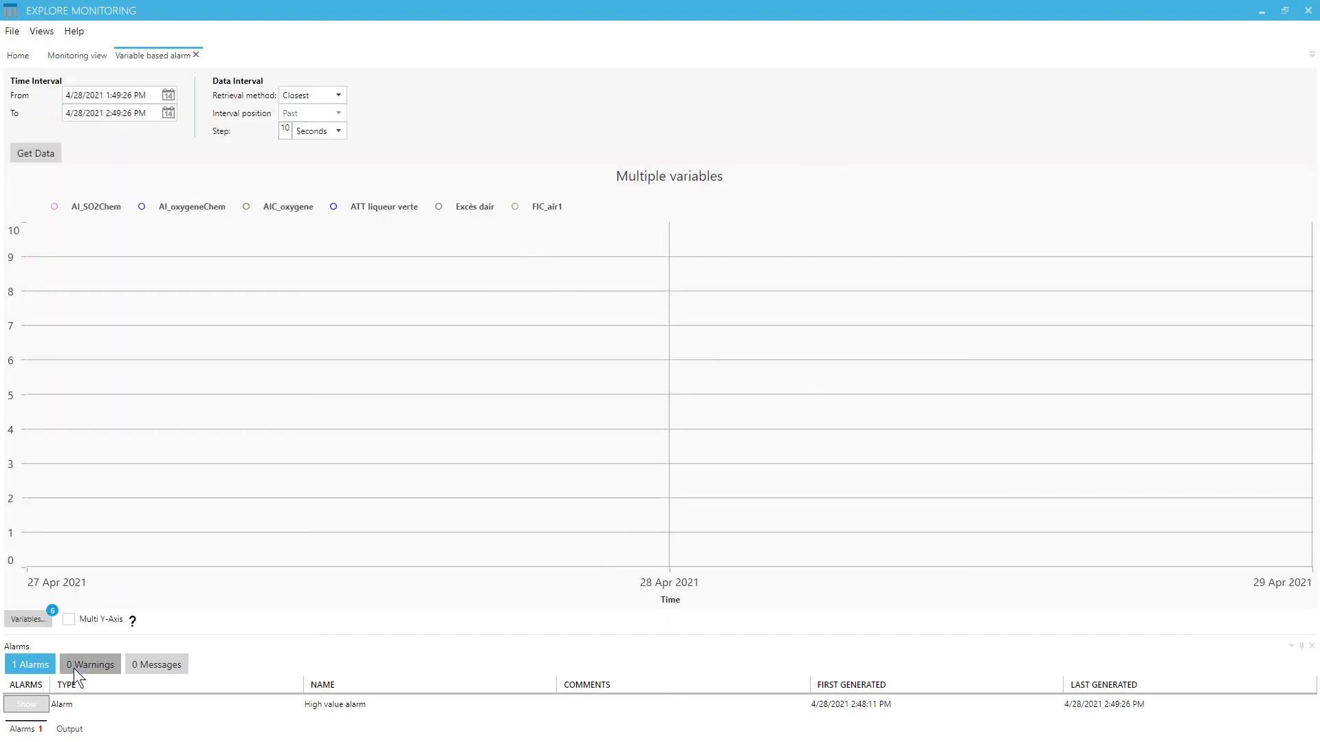
left_click(25, 706)
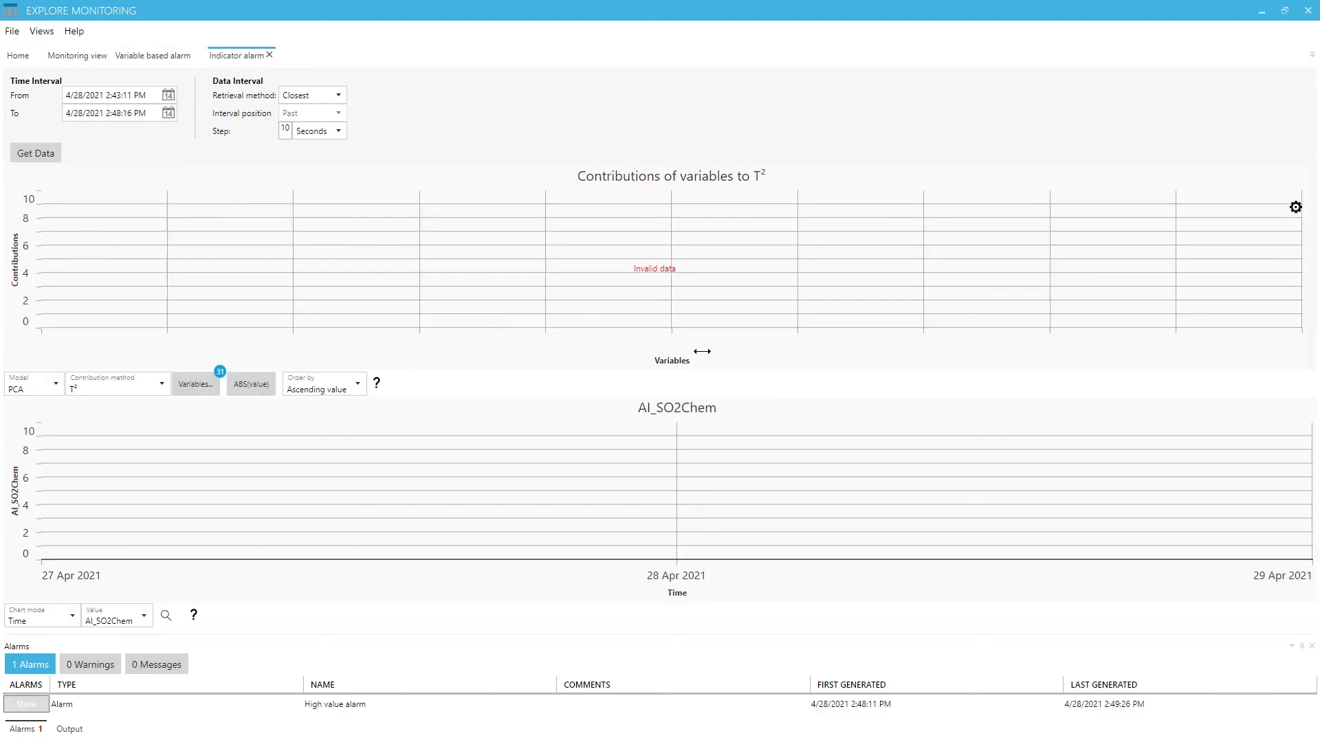
left_click(268, 55)
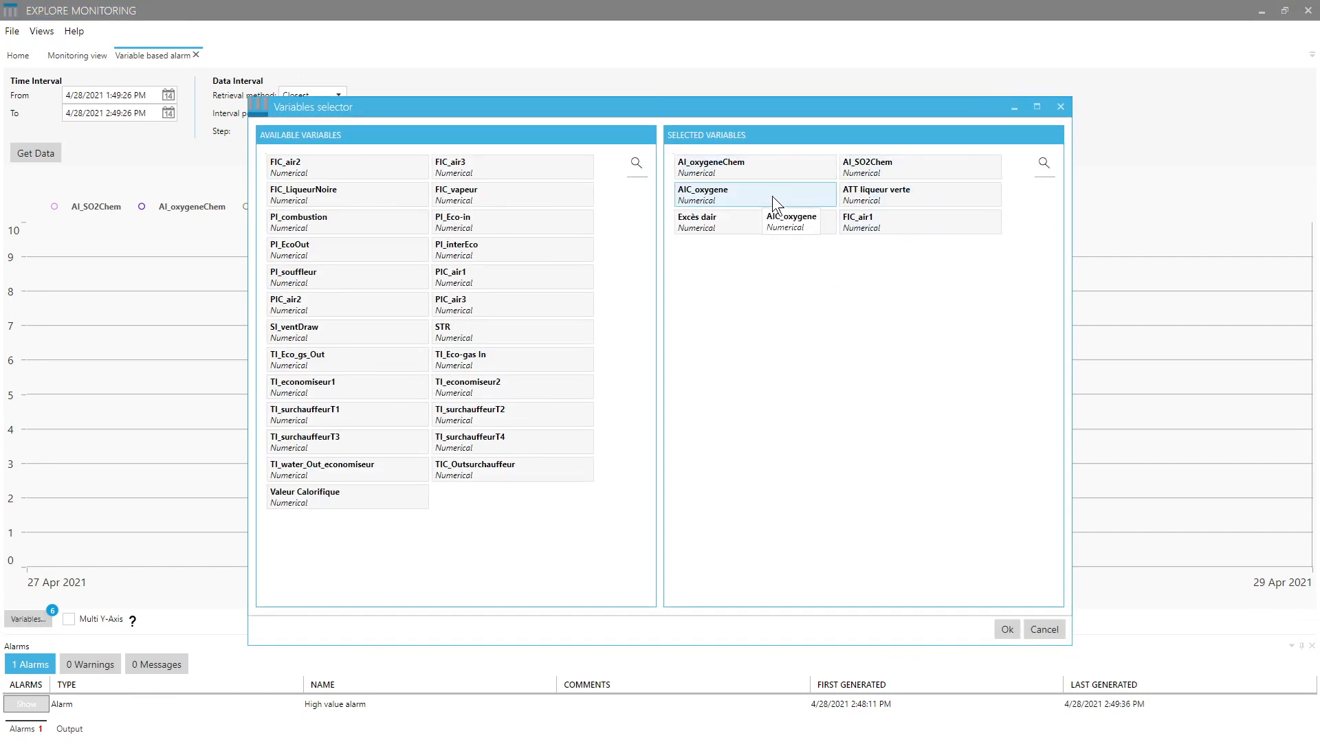
- Replace all the chart's selected variables with FIC_air1, FIC_air2, FIC_air3, FIC_LiqueurNoire and FIC_vapeur by filtering the available variables for "fic"
left_click_drag(976, 278, 734, 124)
left_click_drag(741, 172, 389, 238)
left_click(636, 162)
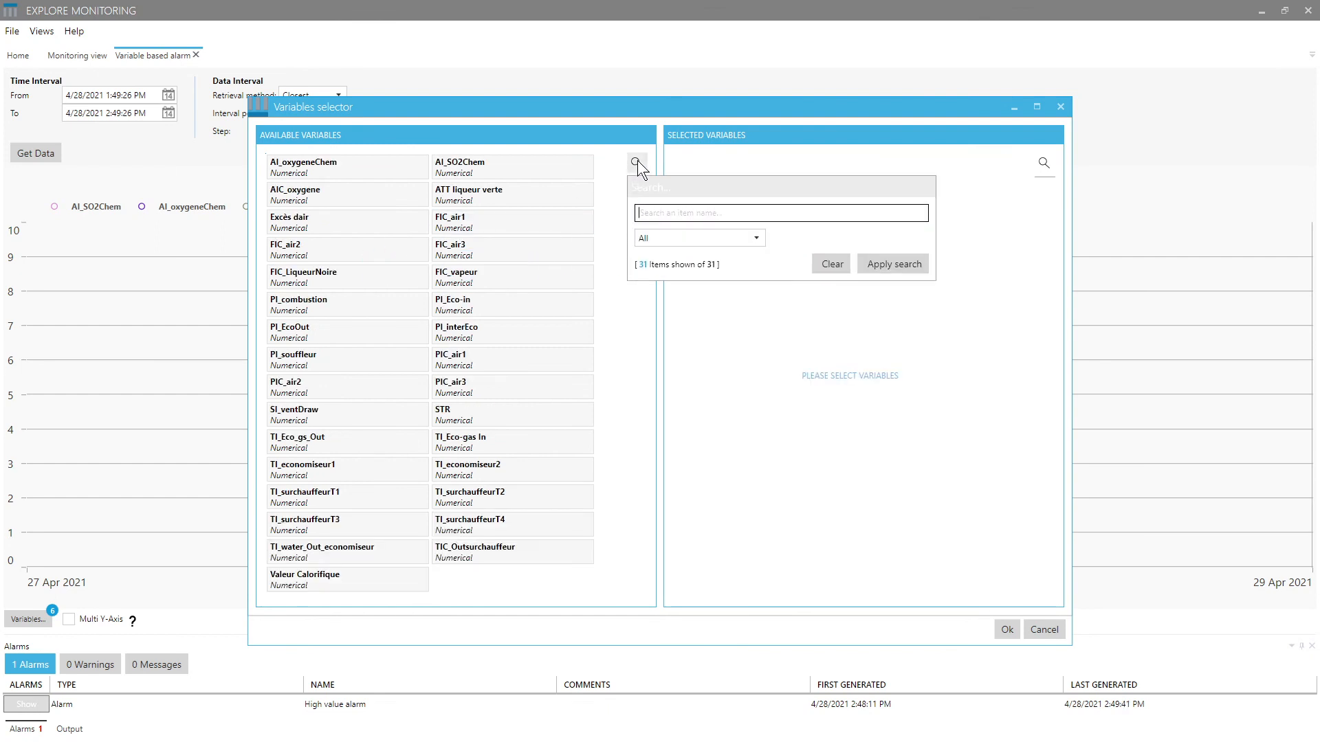
type("fic")
left_click(573, 278)
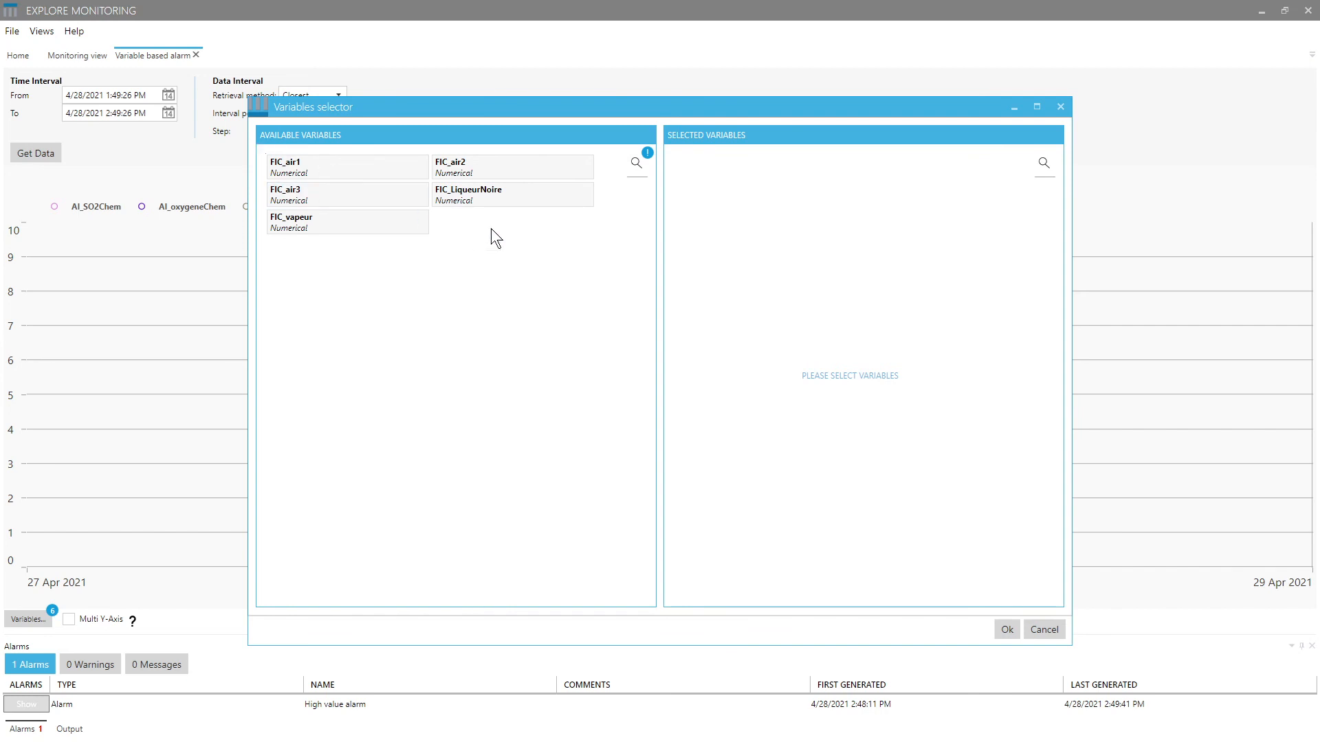
left_click_drag(506, 219, 908, 206)
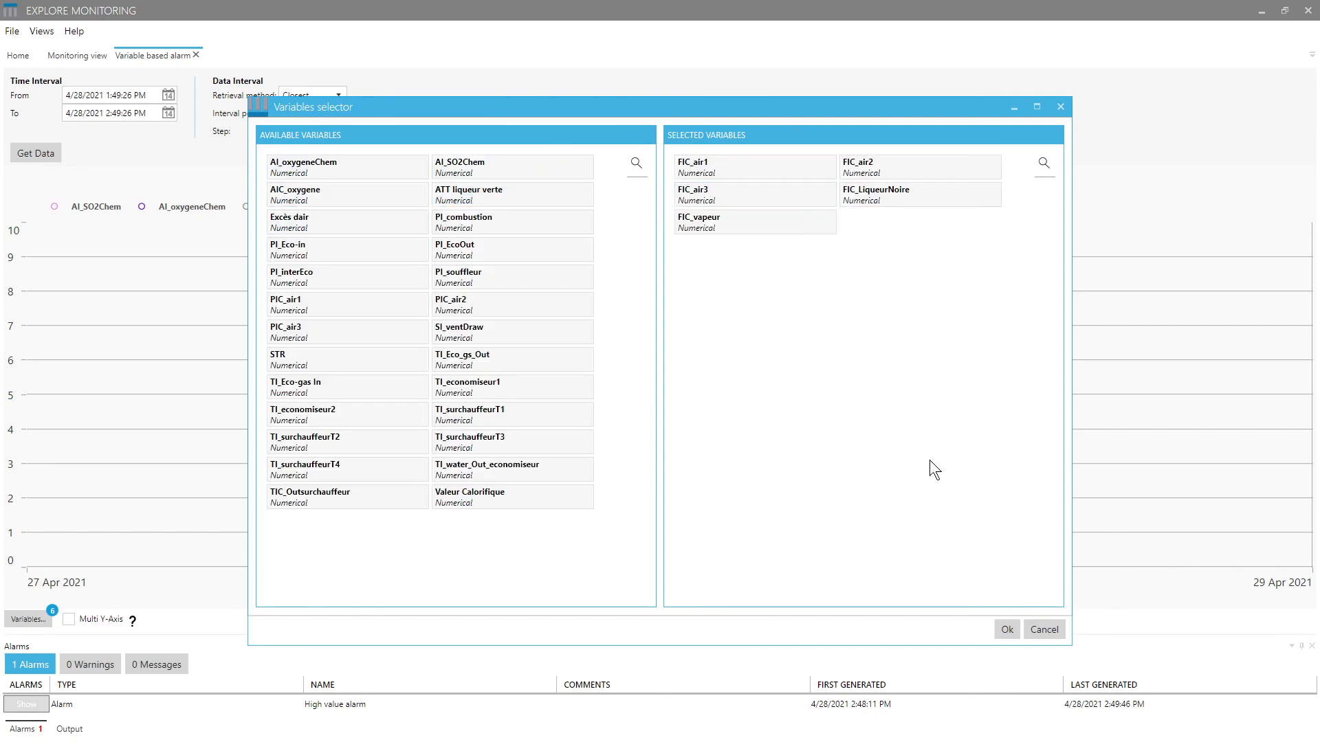
left_click(1006, 630)
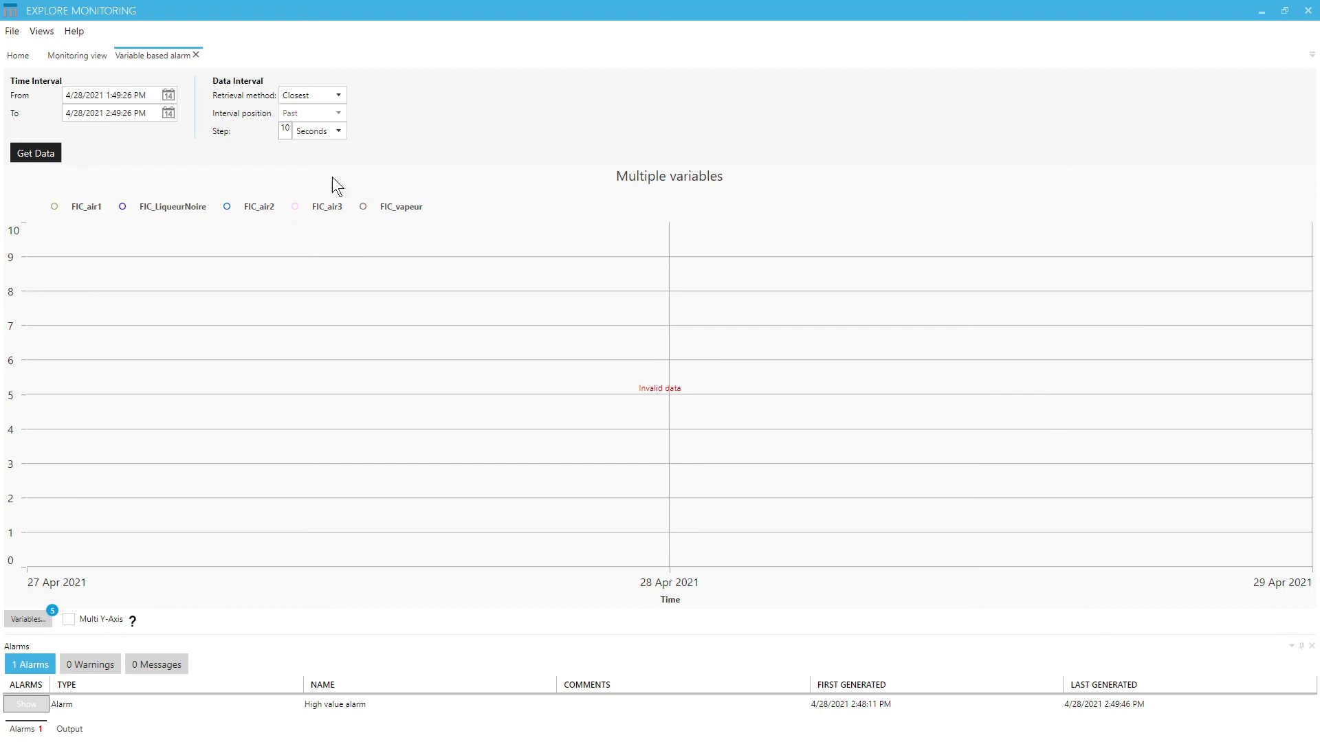
- Retrieve the historical data of the five FIC variables in the multiple variables chart at a 1-second step
double_click(286, 129)
type("1")
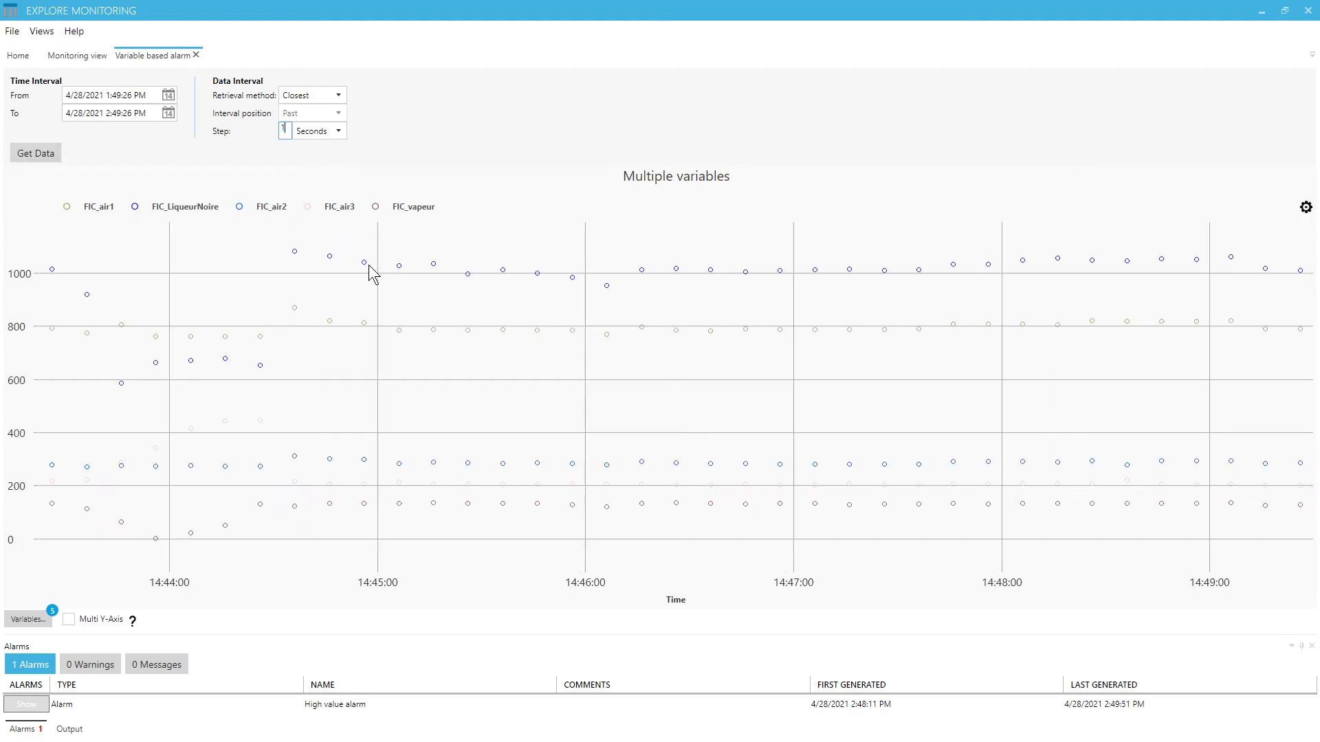
left_click(37, 150)
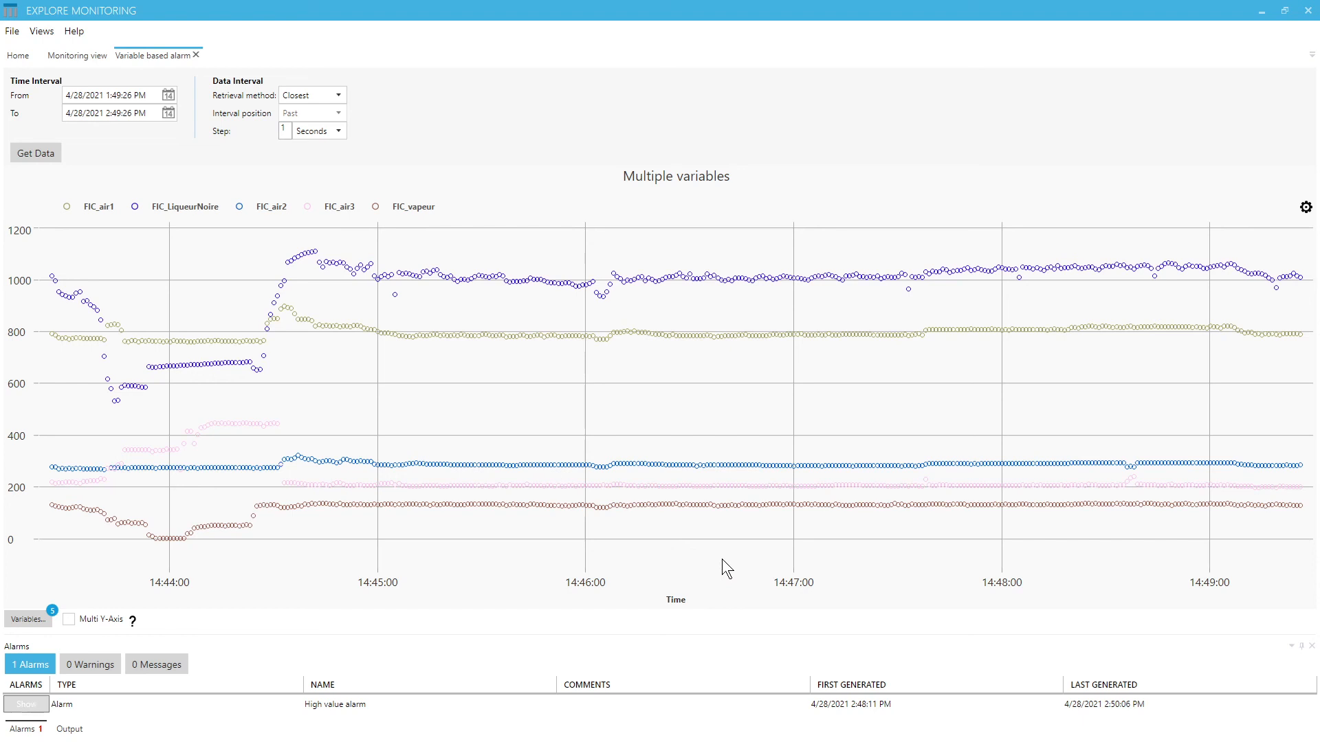
- Compare the FIC variables on separate Y-axes, restore the shared Y-axis, and close the historical data chart
left_click(69, 619)
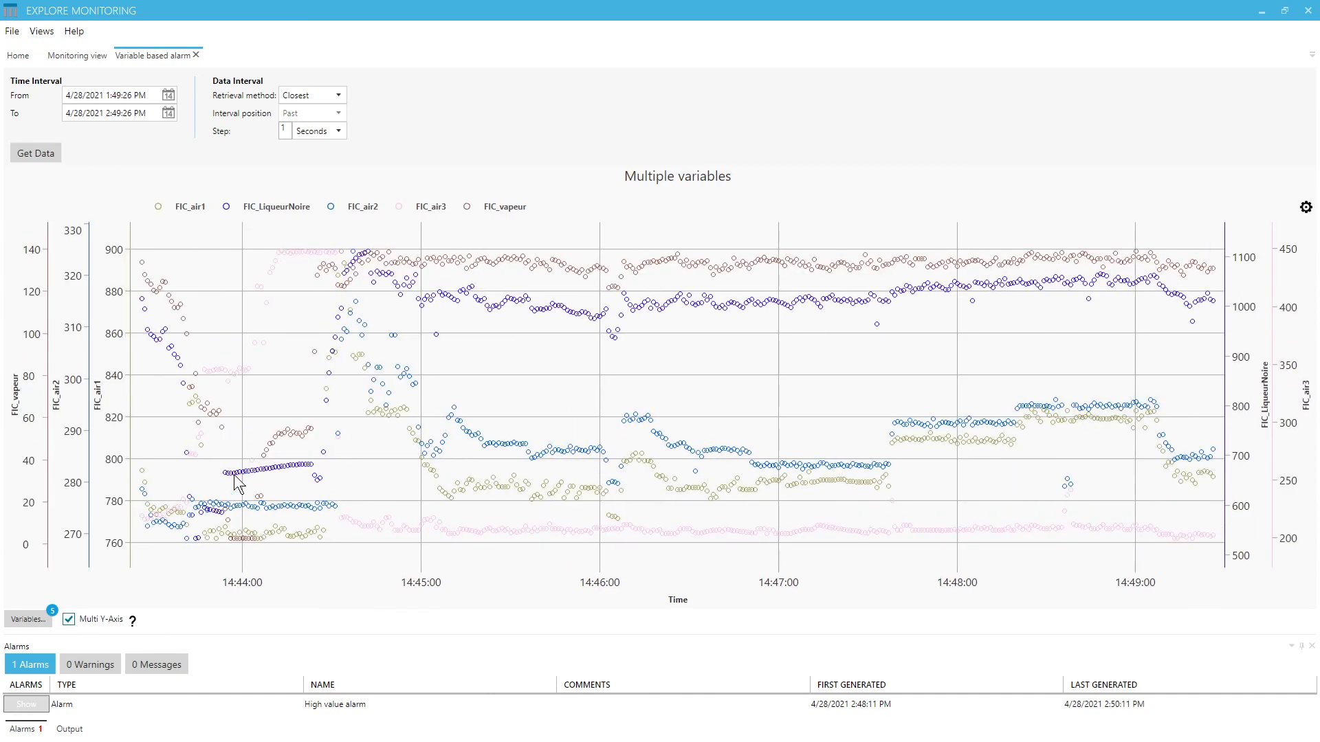
left_click(68, 620)
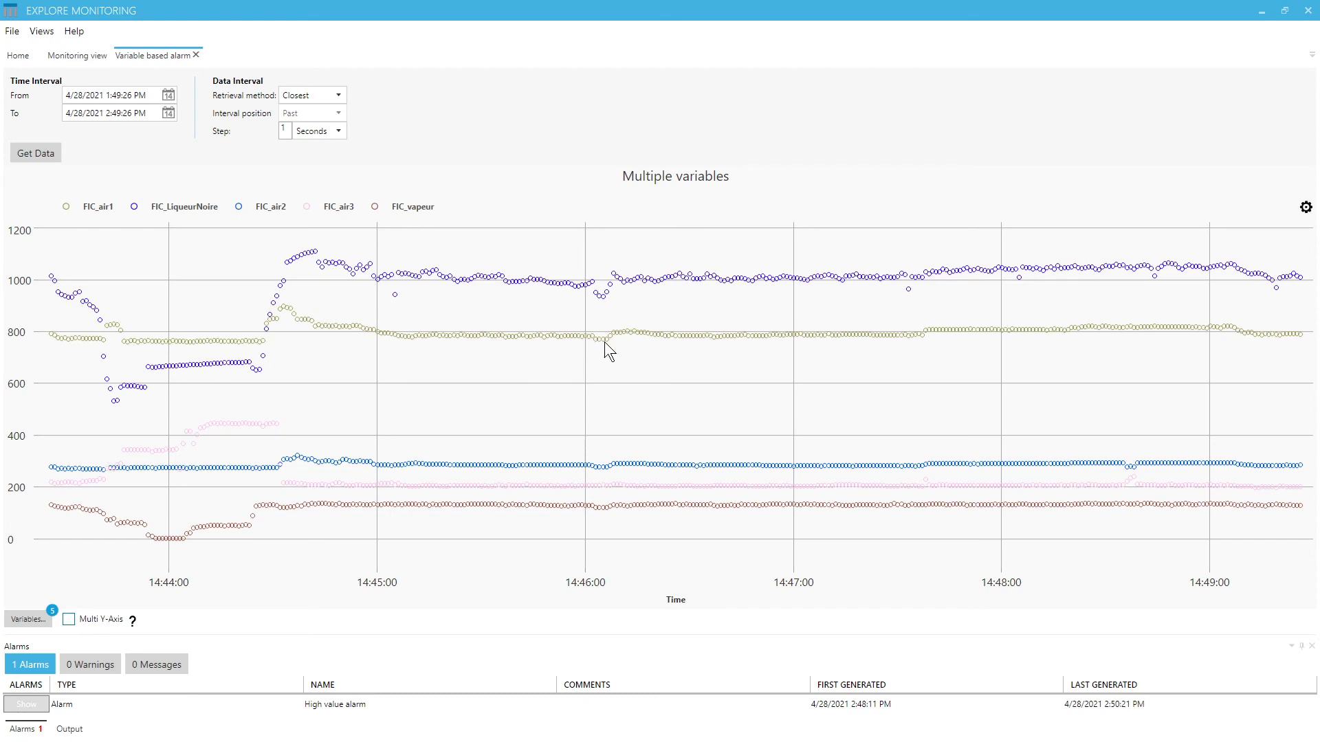
left_click(196, 55)
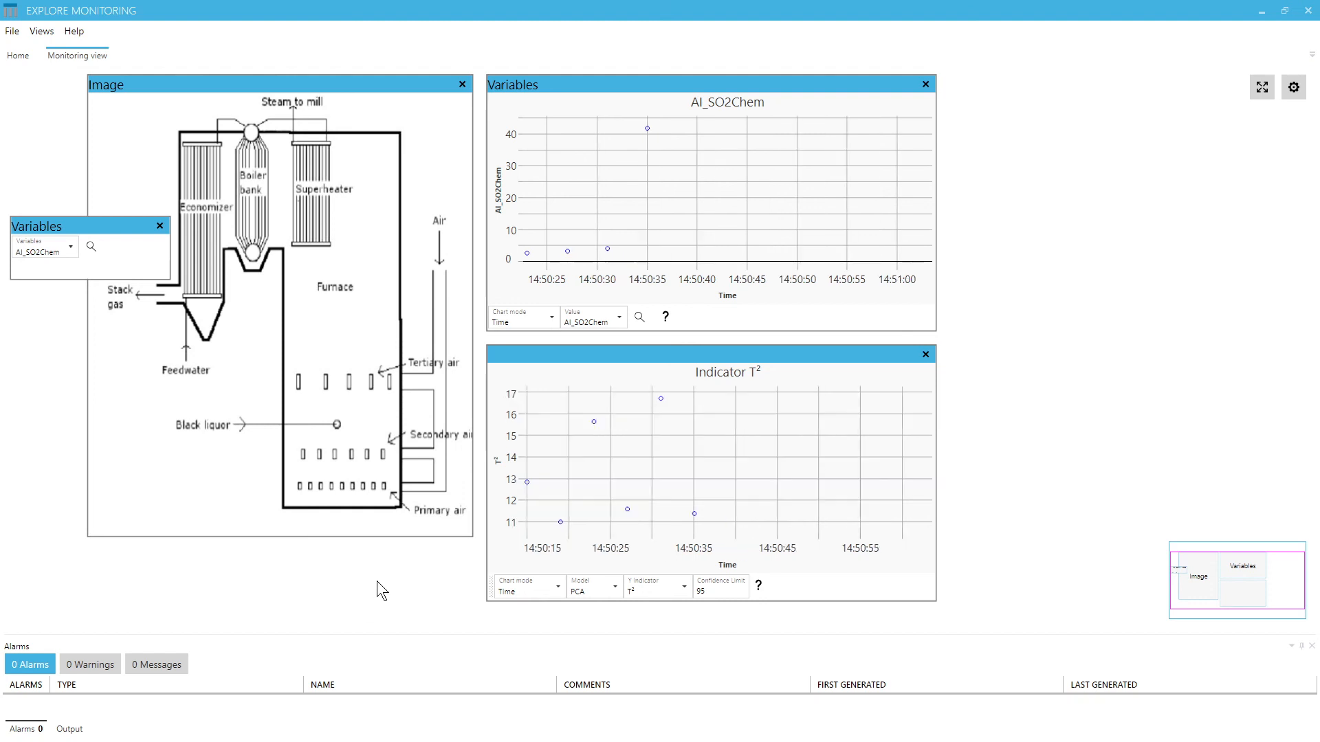
- Switch the small Variables box beside the boiler image from AI_SO2Chem to Excès dair
left_click(56, 252)
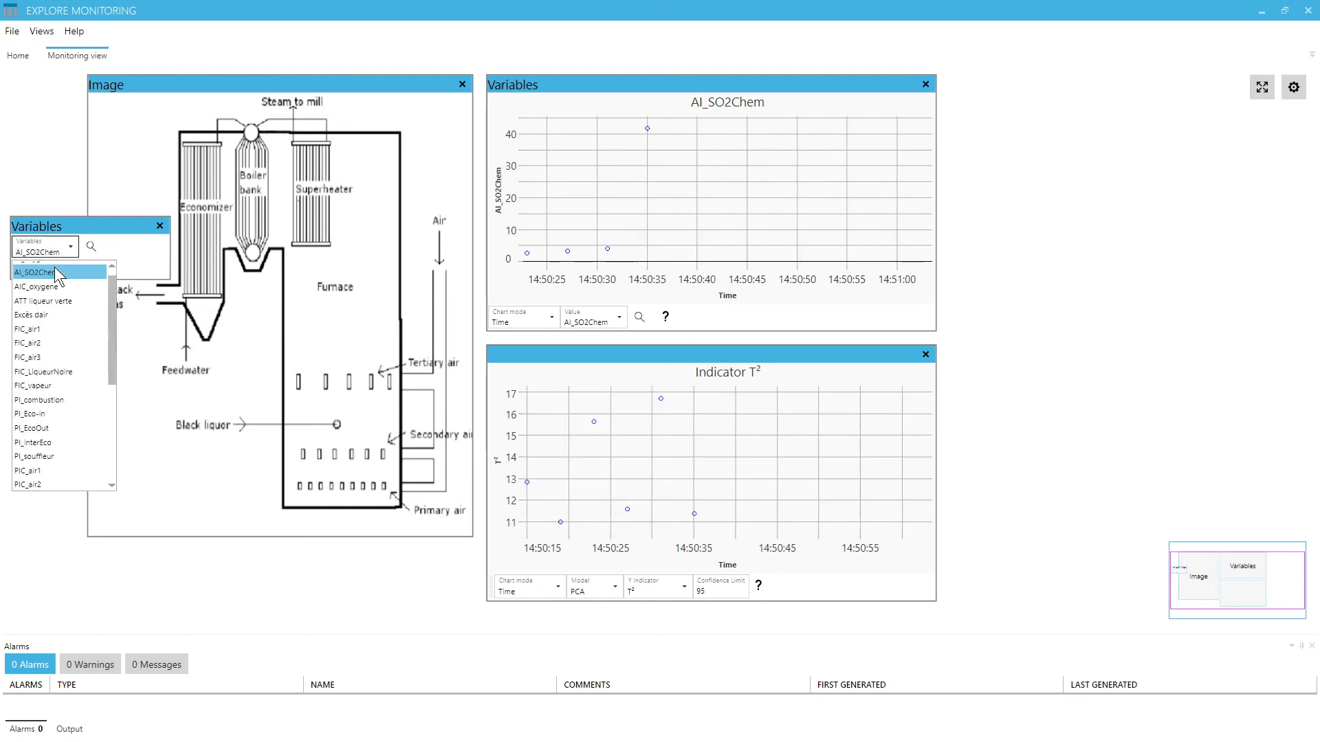
left_click(38, 323)
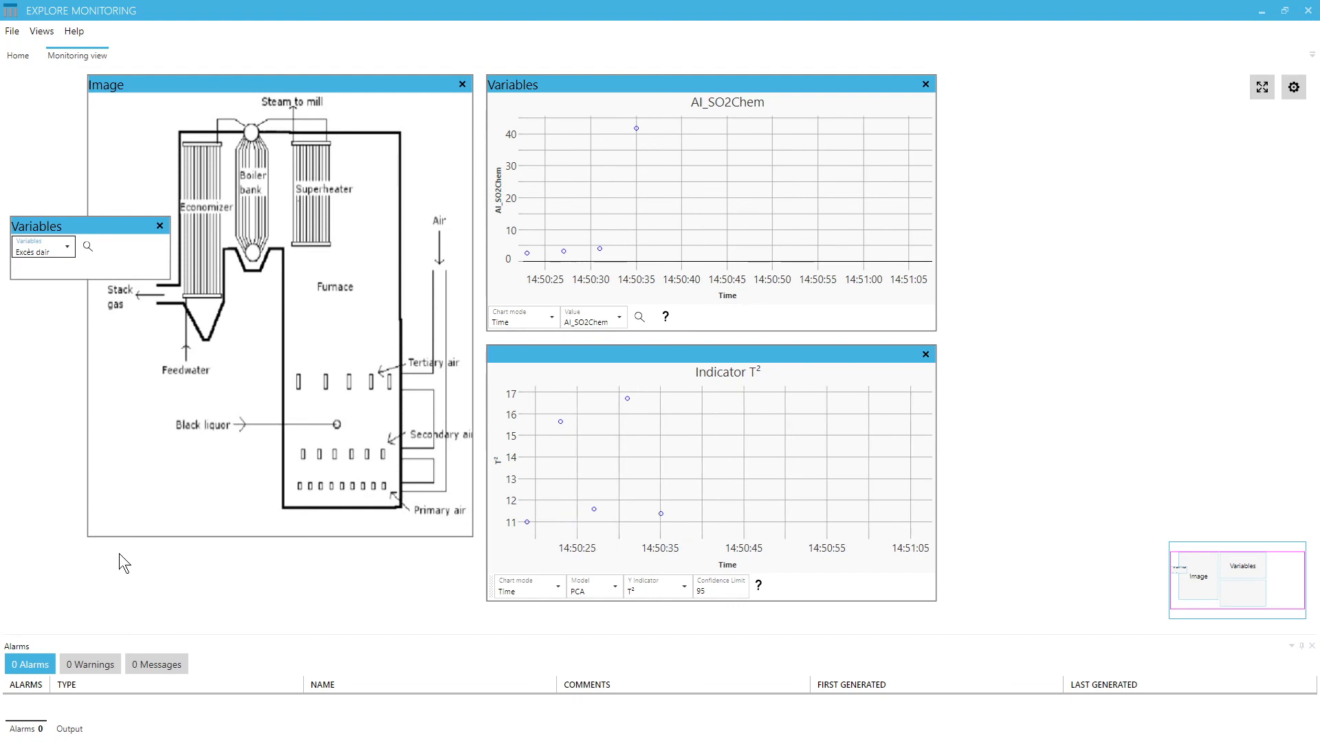